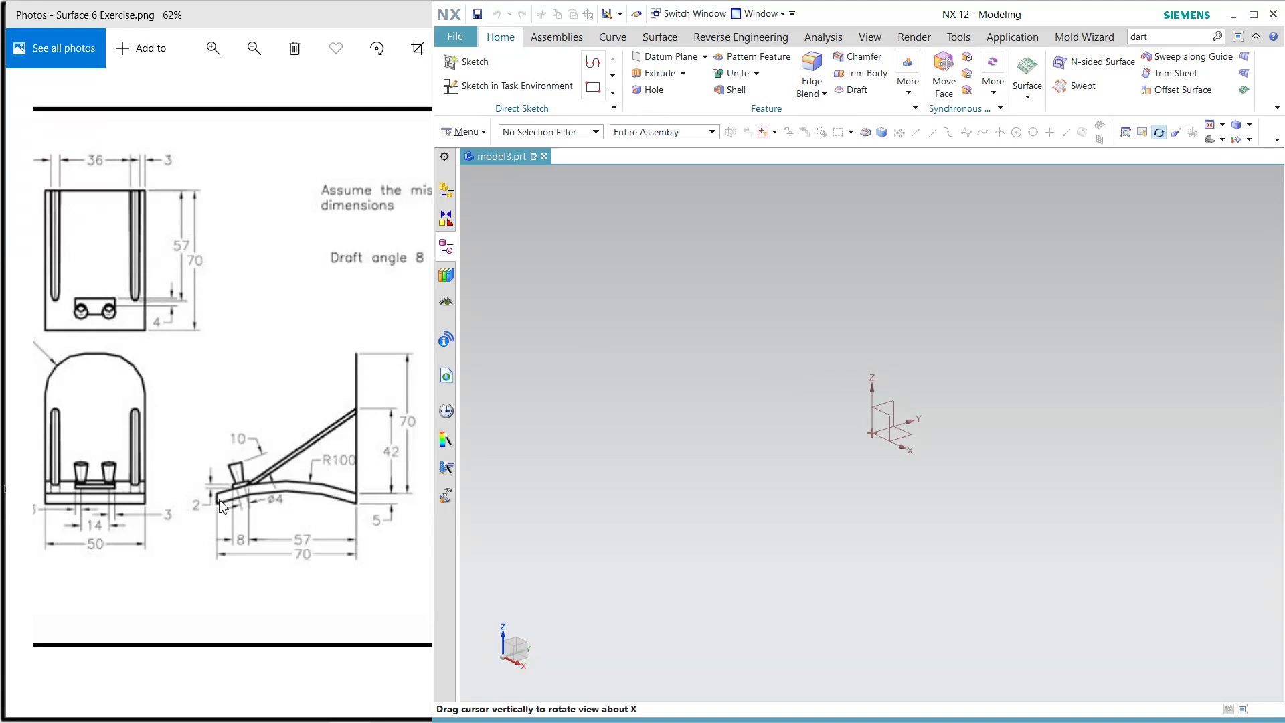
- Start a sketch on the chosen plane and draw a three-point arc starting at the origin
click(512, 86)
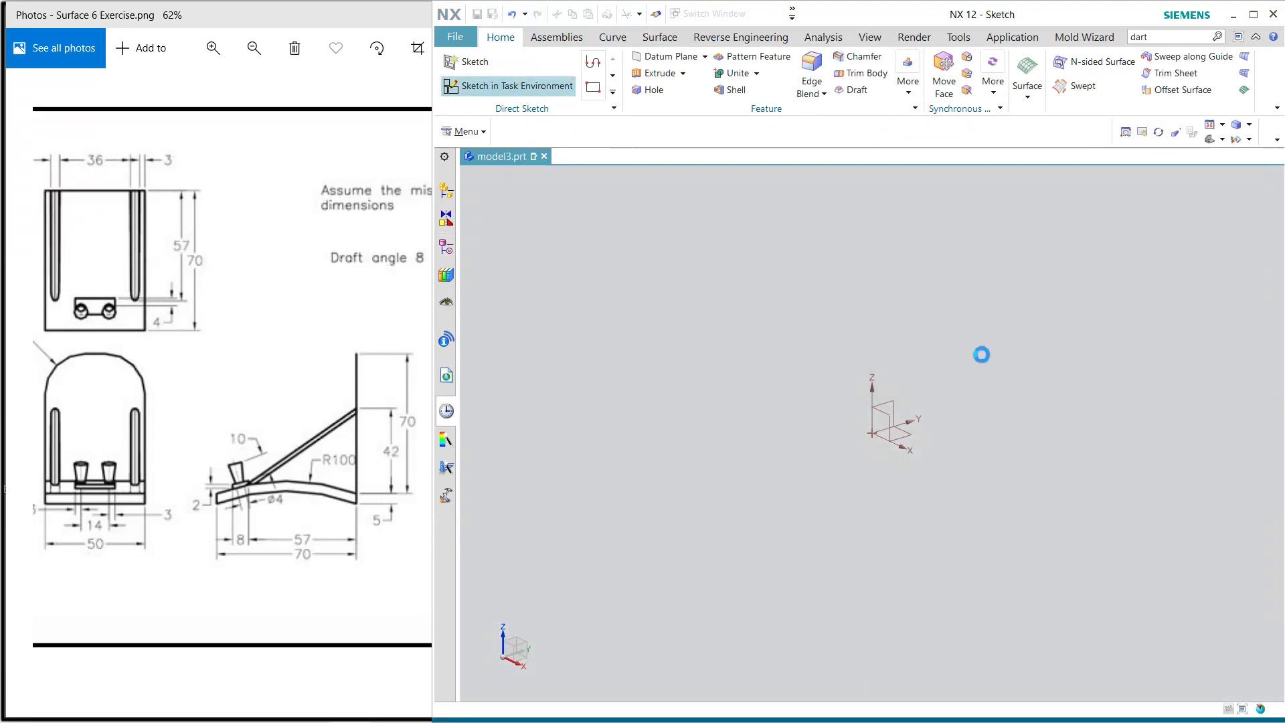
click(898, 410)
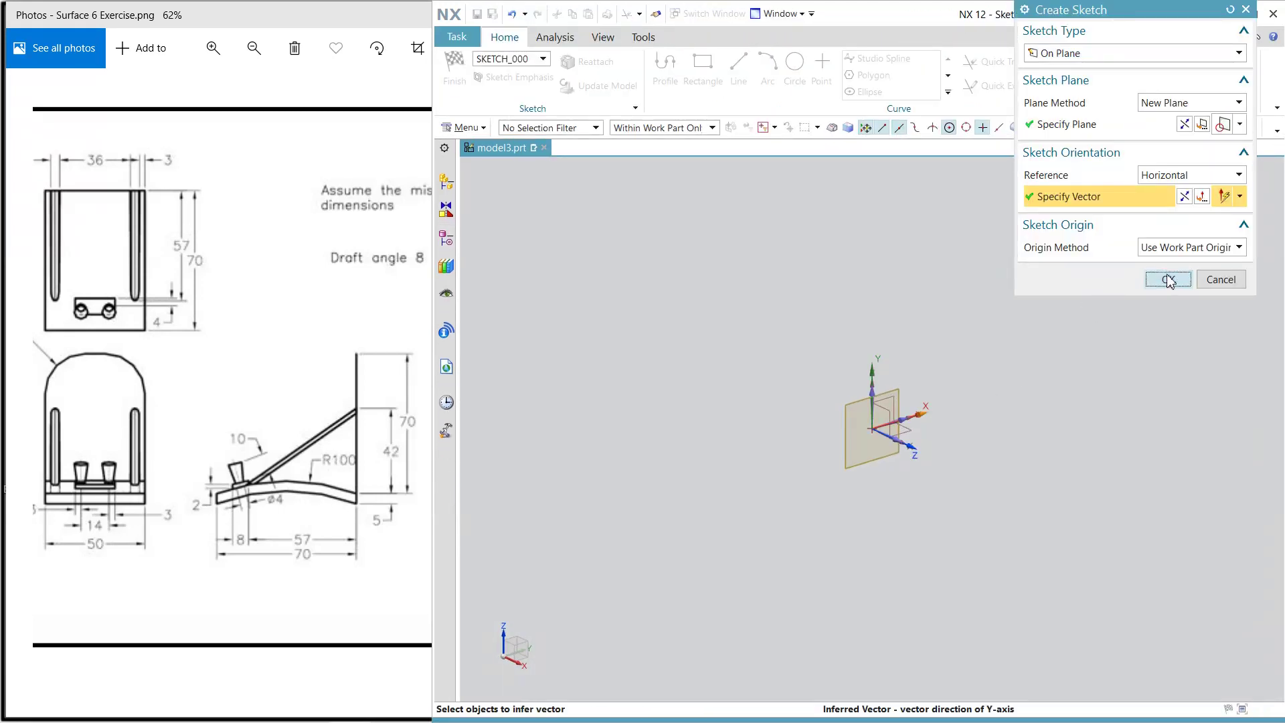
click(1168, 279)
click(768, 70)
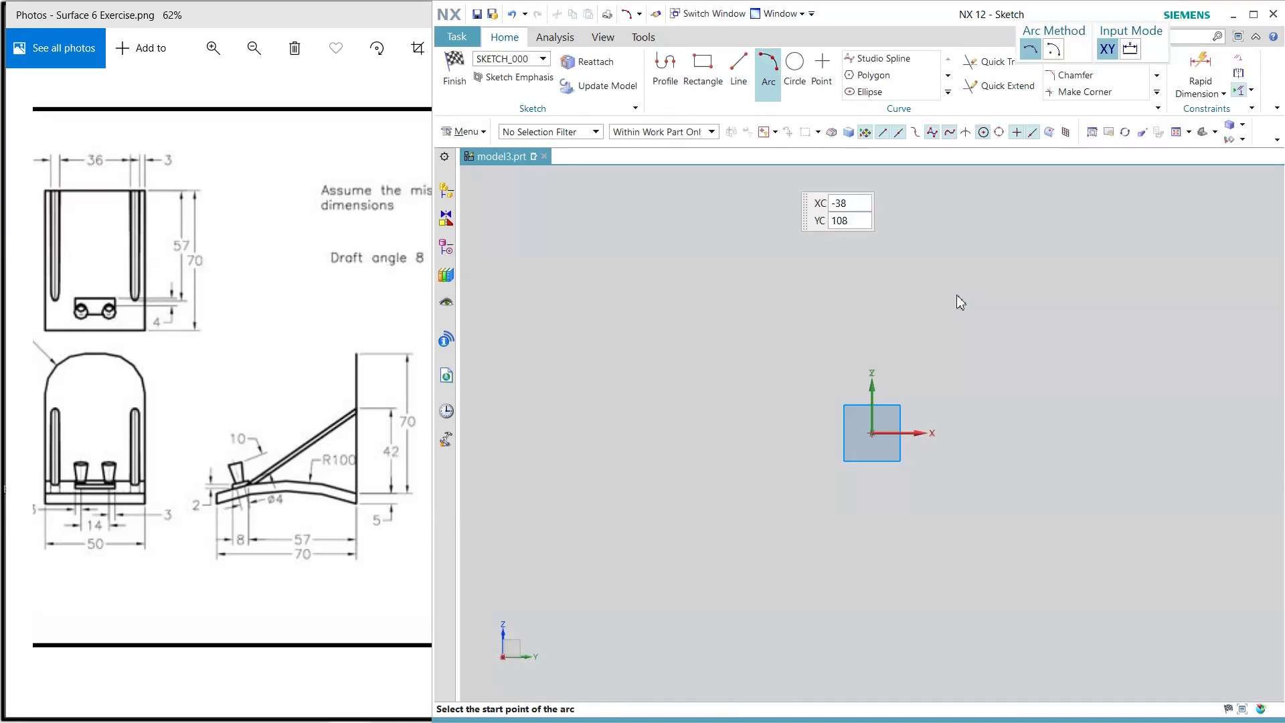
click(880, 434)
click(1103, 427)
click(1032, 399)
key(Escape)
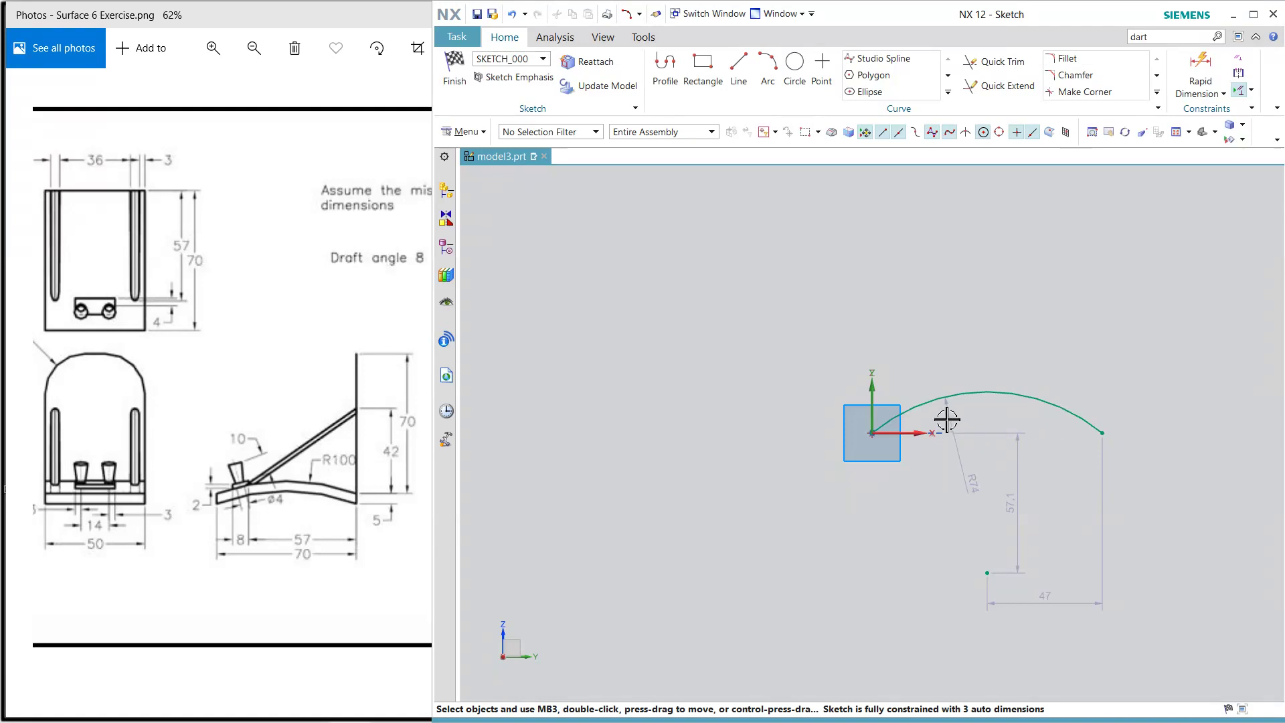
- Set the arc's radius dimension to 100 mm
double_click(946, 421)
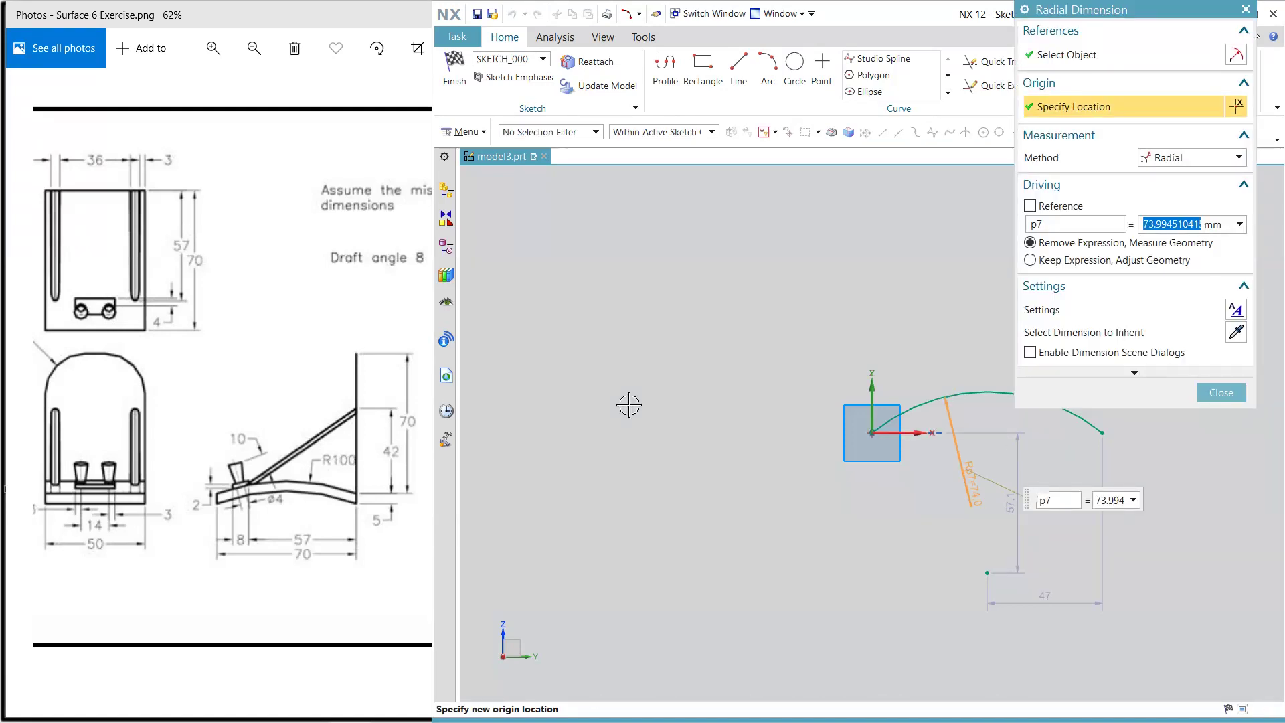
text(100)
key(Return)
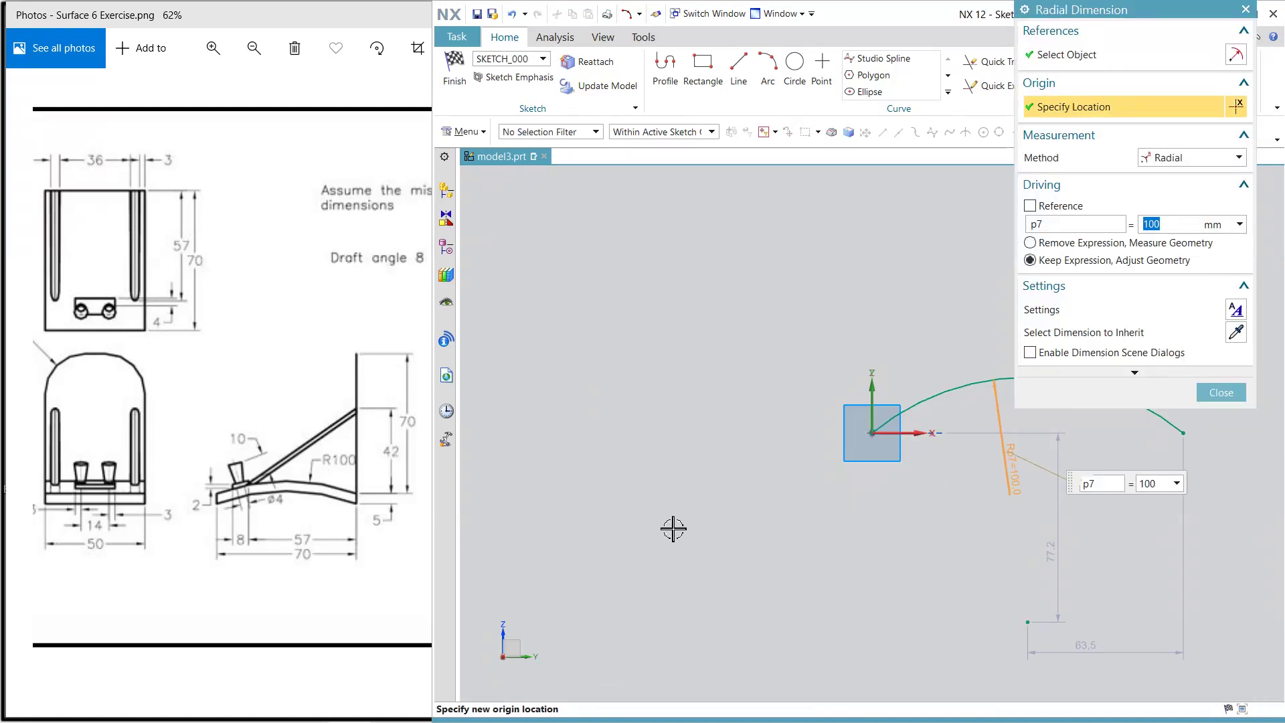
middle_click(991, 416)
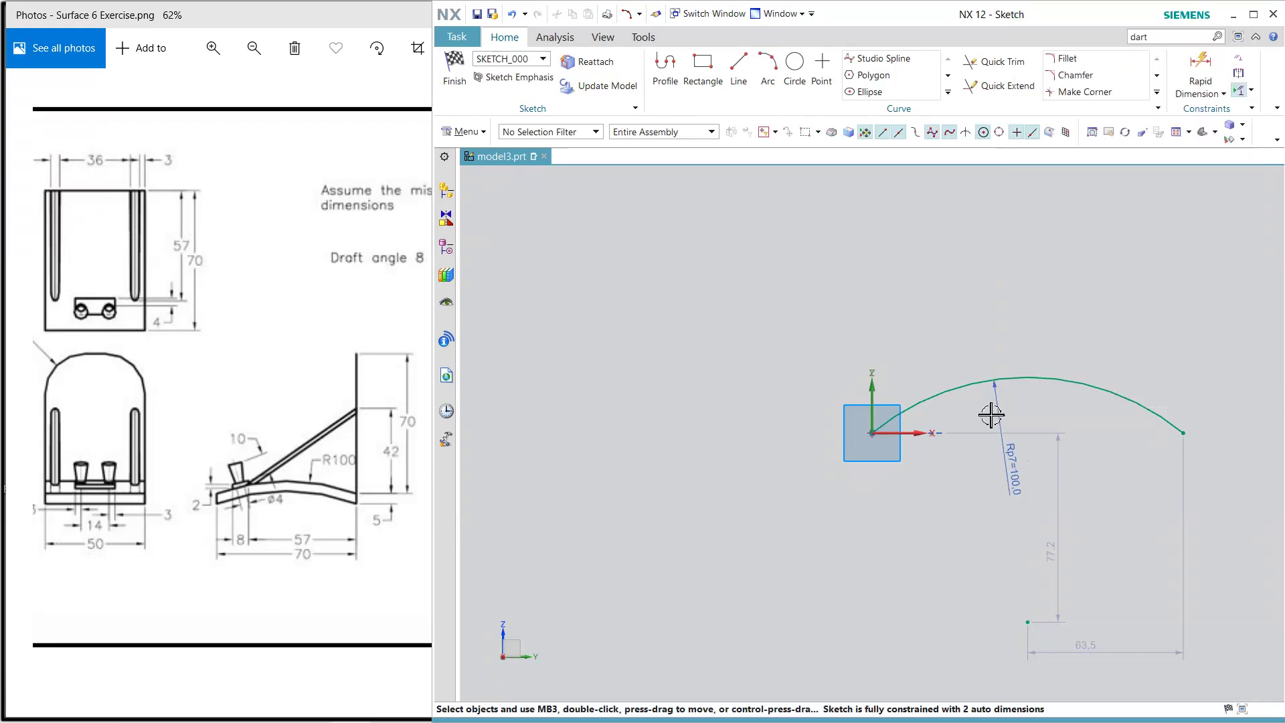
- Add a 70 mm horizontal dimension across the arc's span, placed below the arc
click(1200, 72)
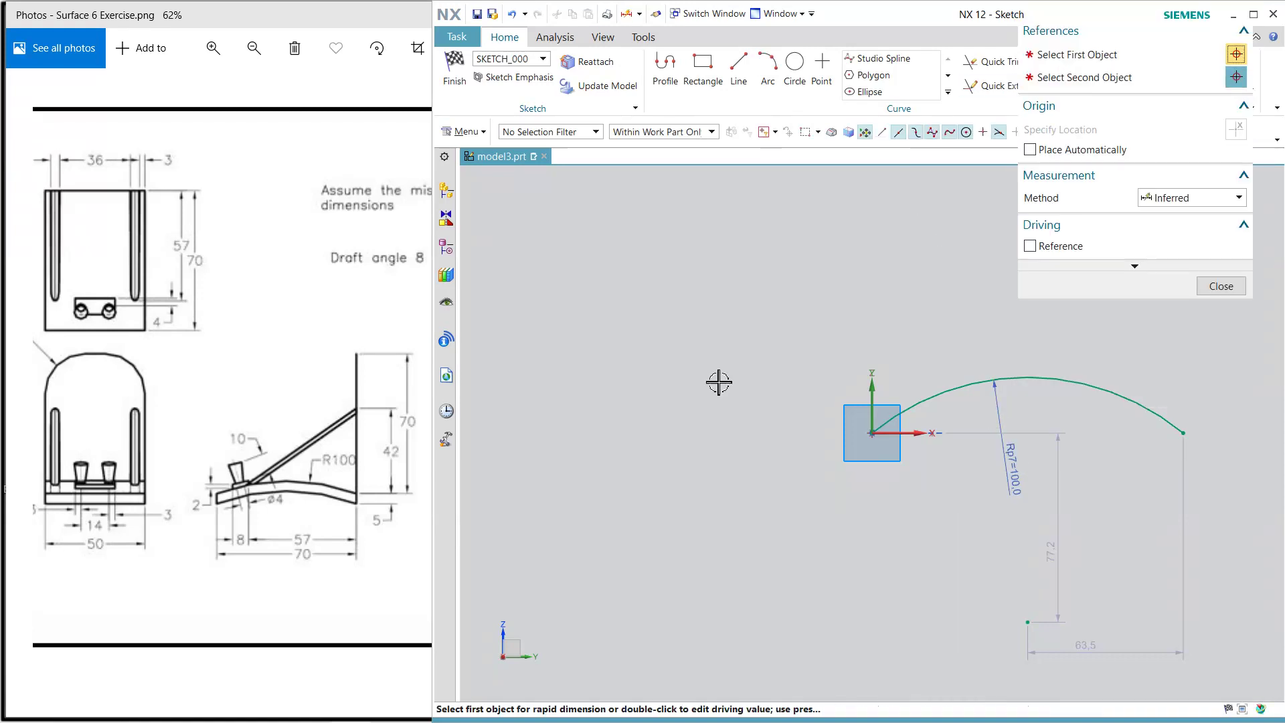
click(888, 429)
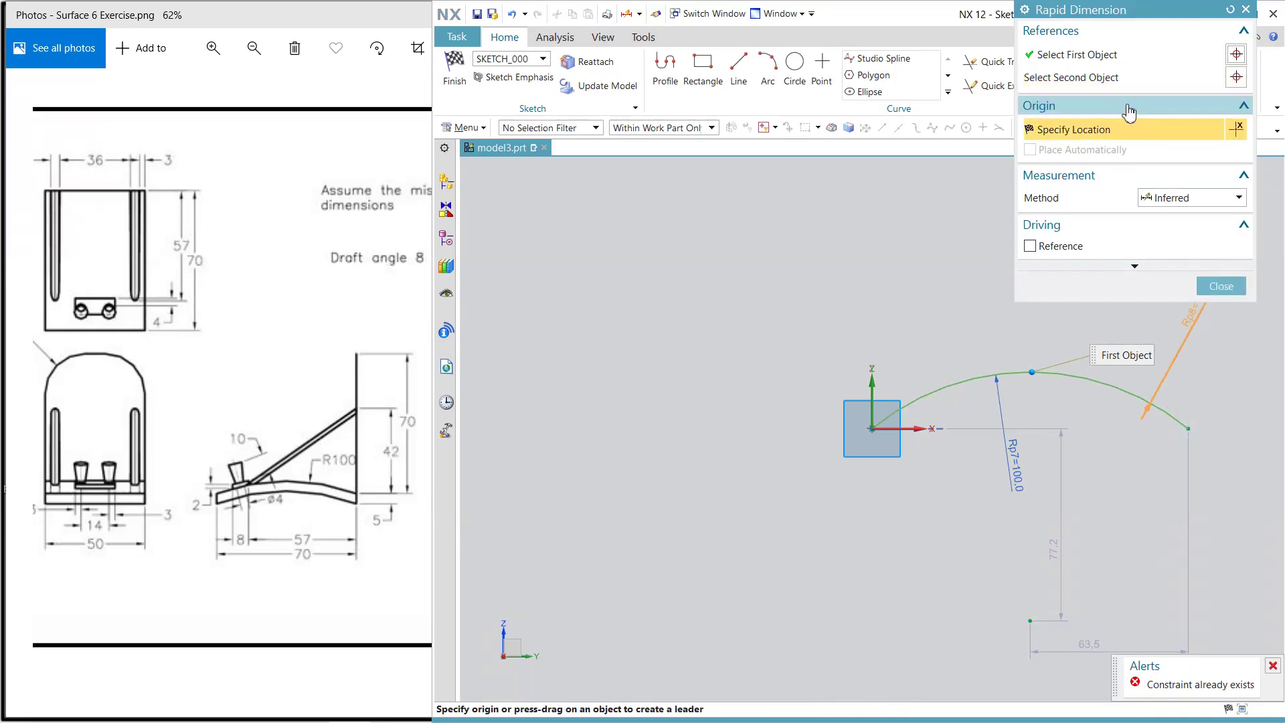
click(1118, 78)
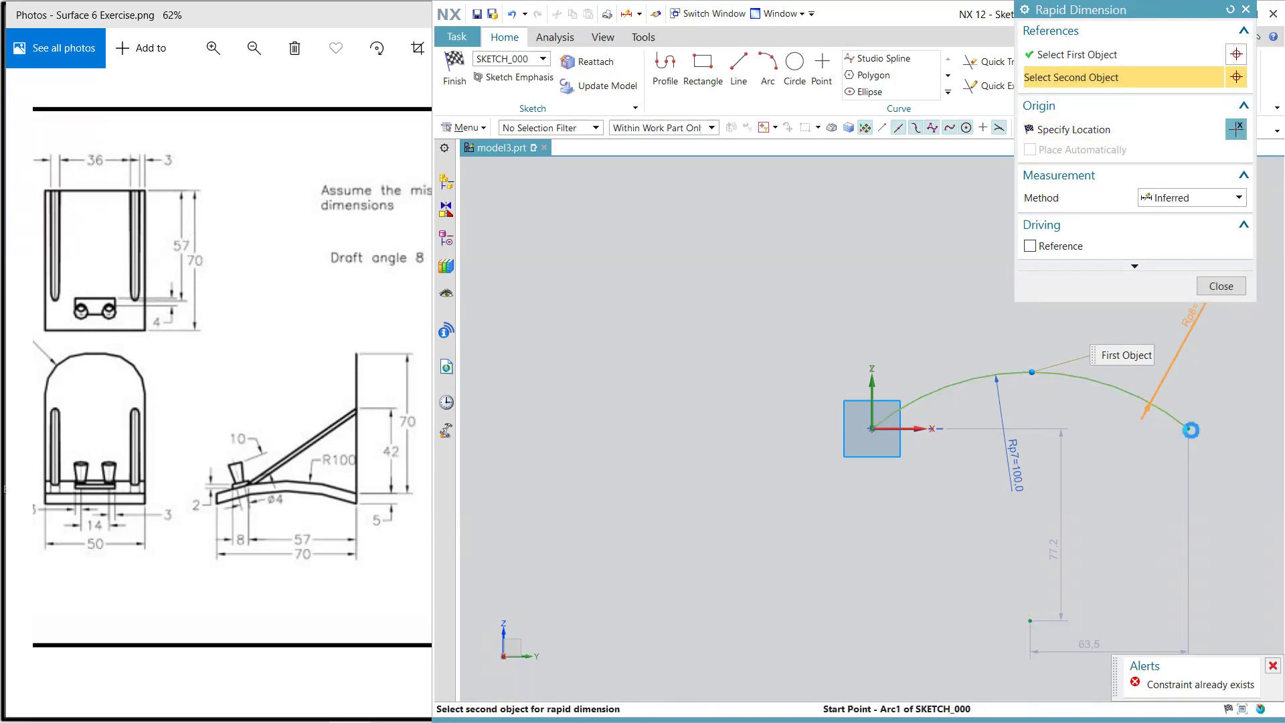
click(1188, 427)
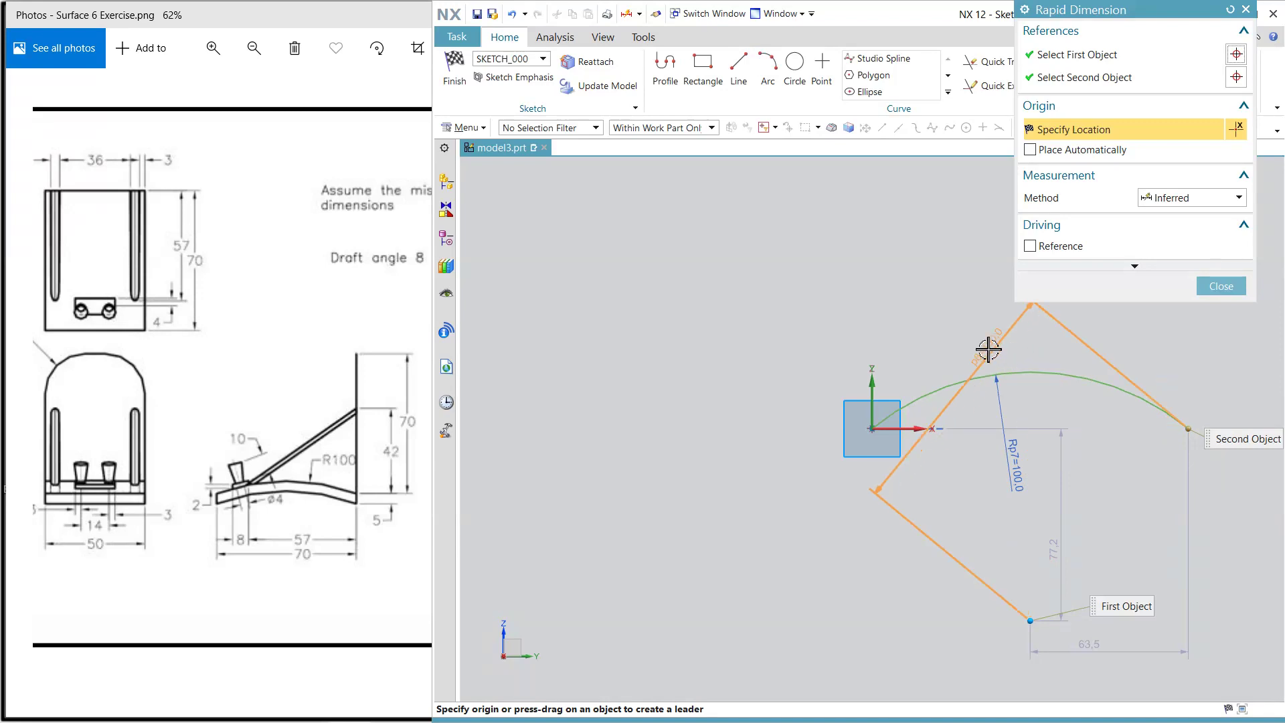
middle_click(1010, 355)
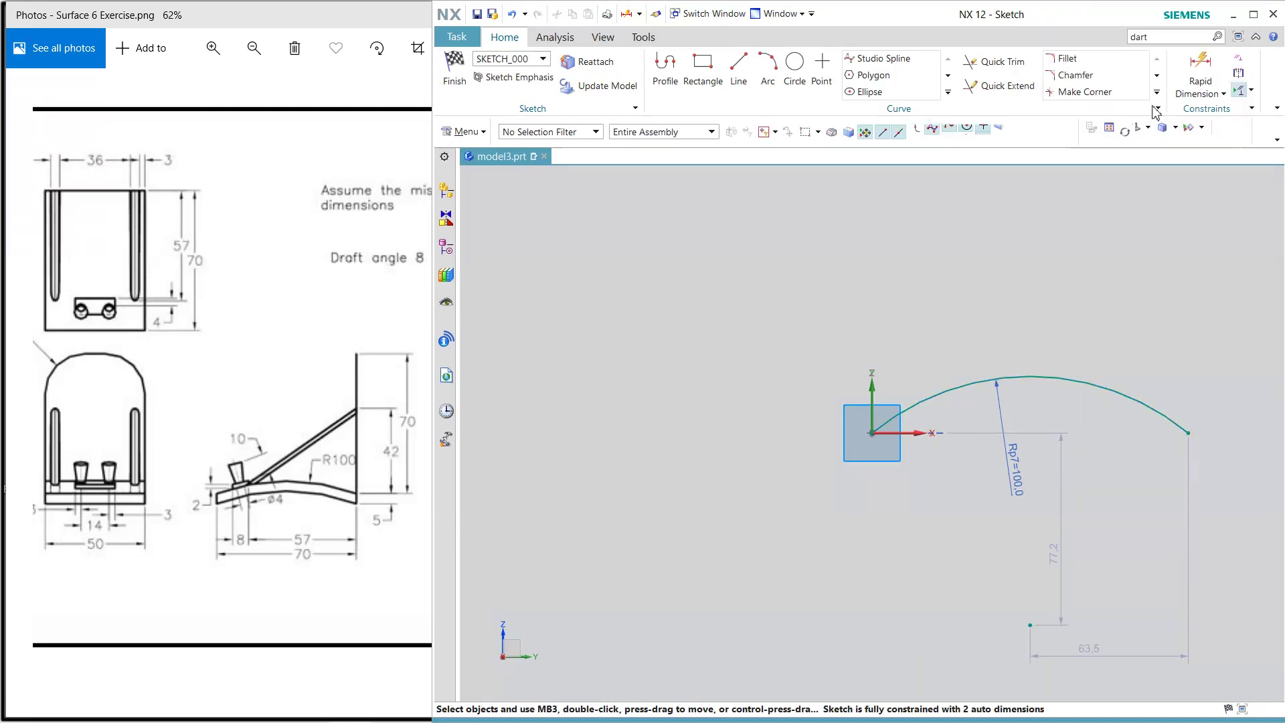
click(1204, 77)
click(1181, 430)
click(967, 430)
click(963, 515)
text(70)
key(Return)
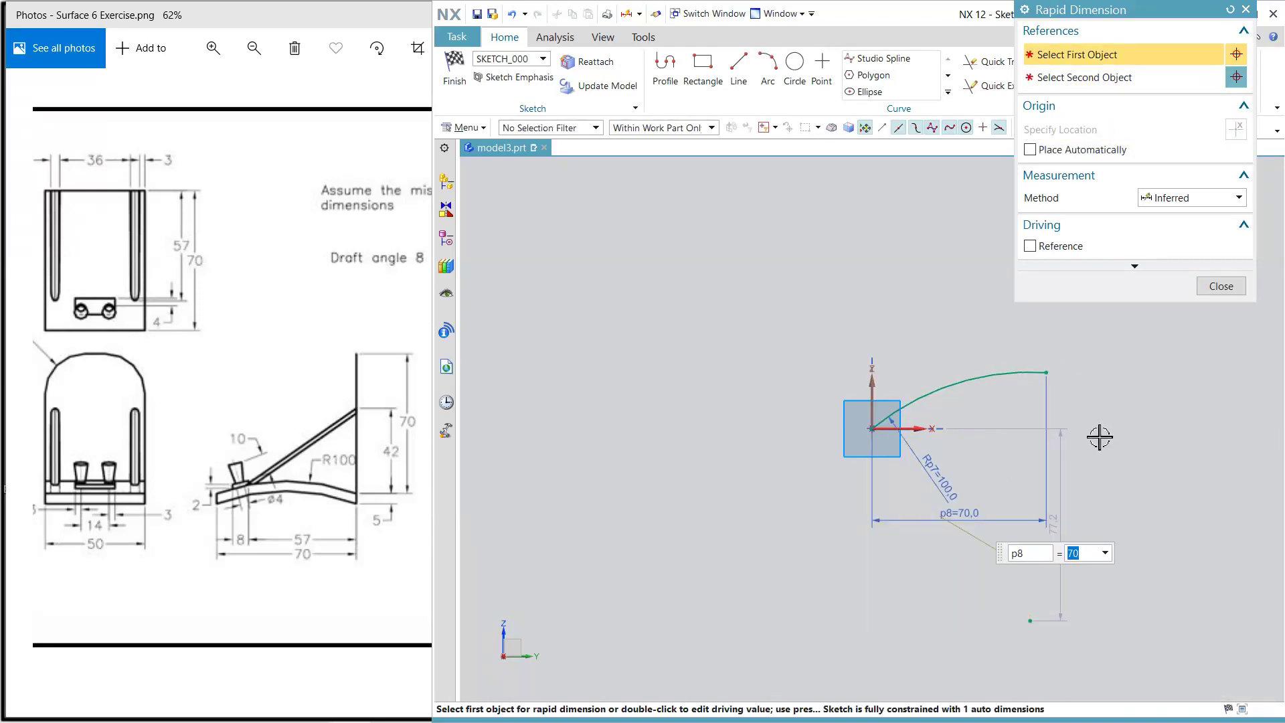
click(1221, 285)
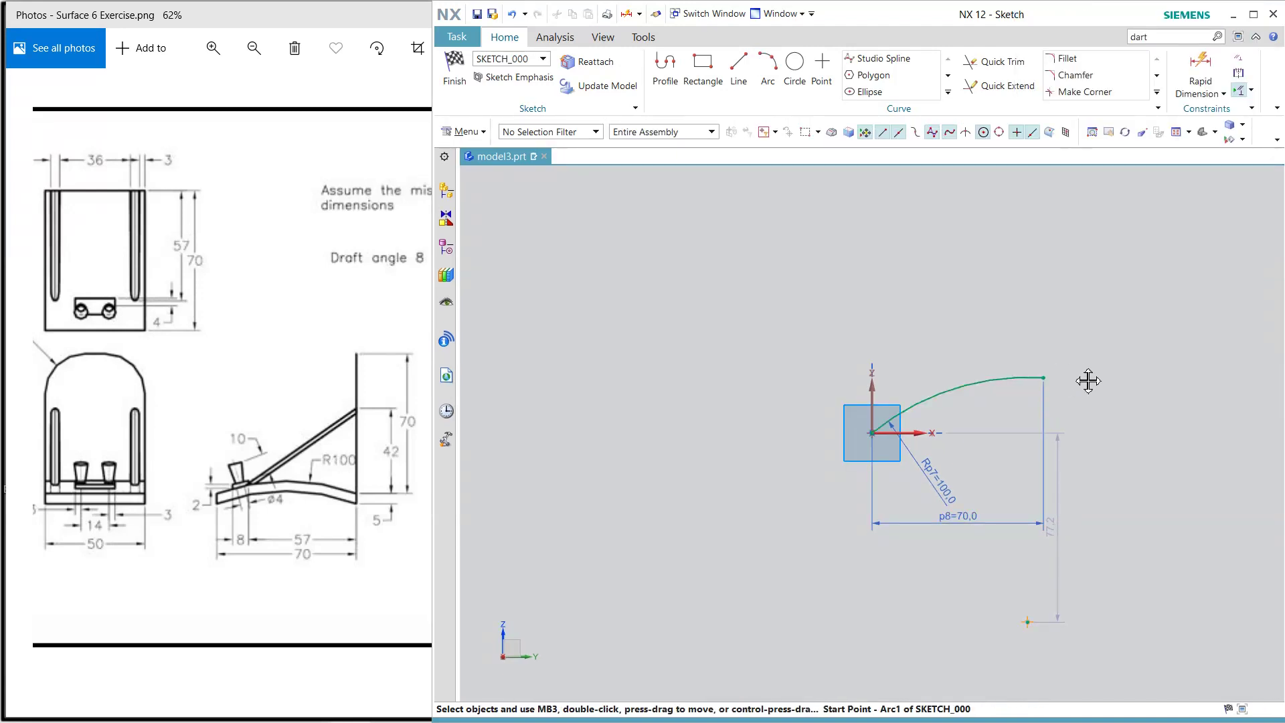
- Constrain the arc's end point horizontally level with the origin start point
mouse_move(1093, 386)
mouse_down()
mouse_move(1107, 435)
mouse_move(1107, 422)
mouse_move(1046, 416)
mouse_move(1046, 429)
mouse_up()
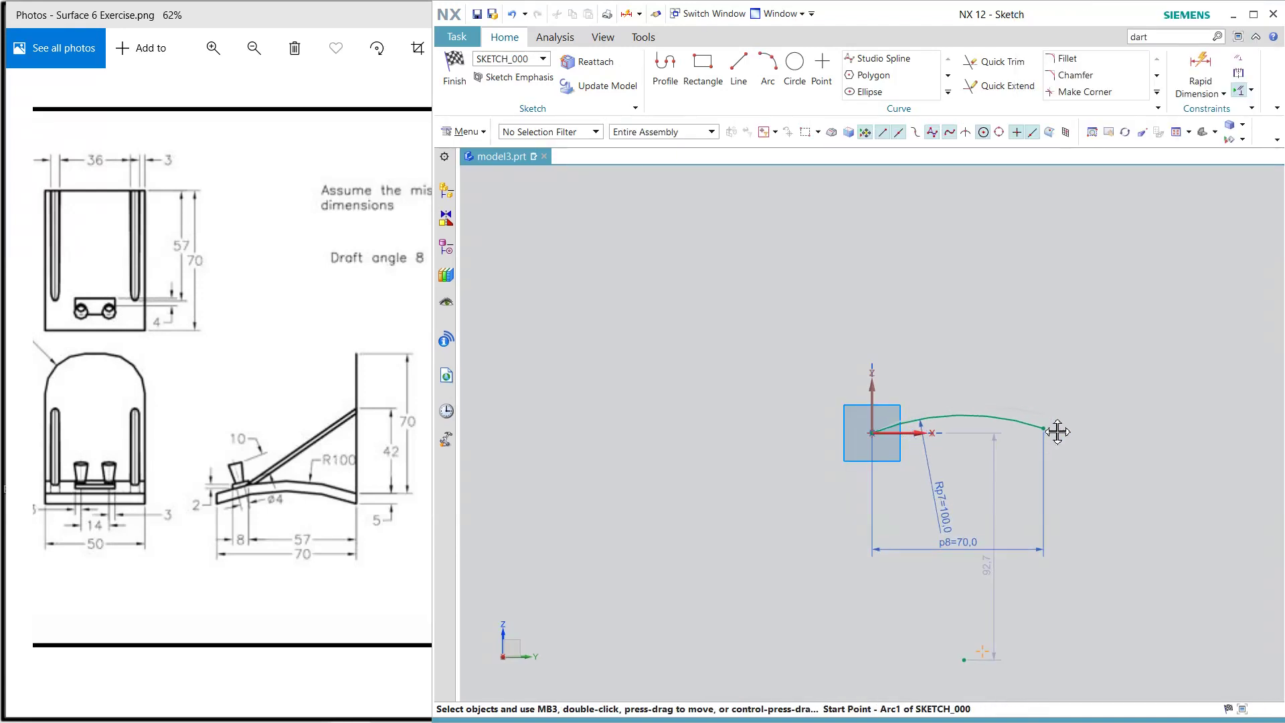
click(872, 433)
click(1044, 428)
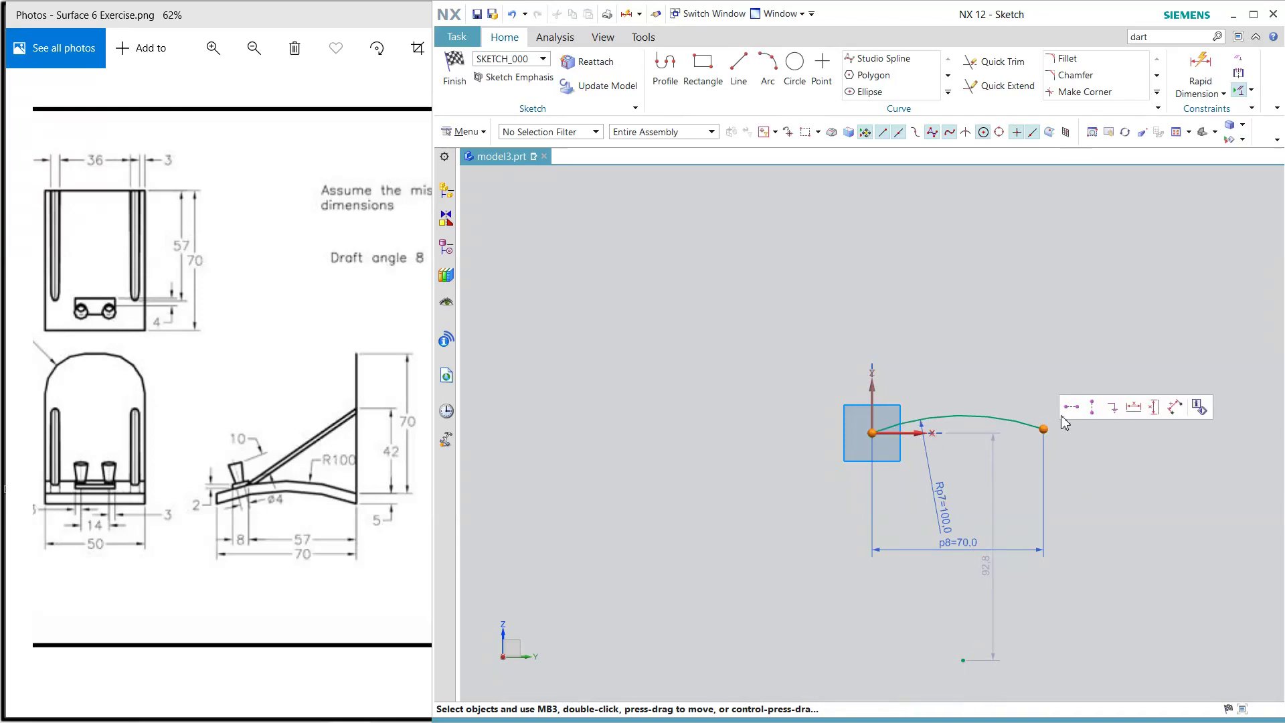
click(1070, 408)
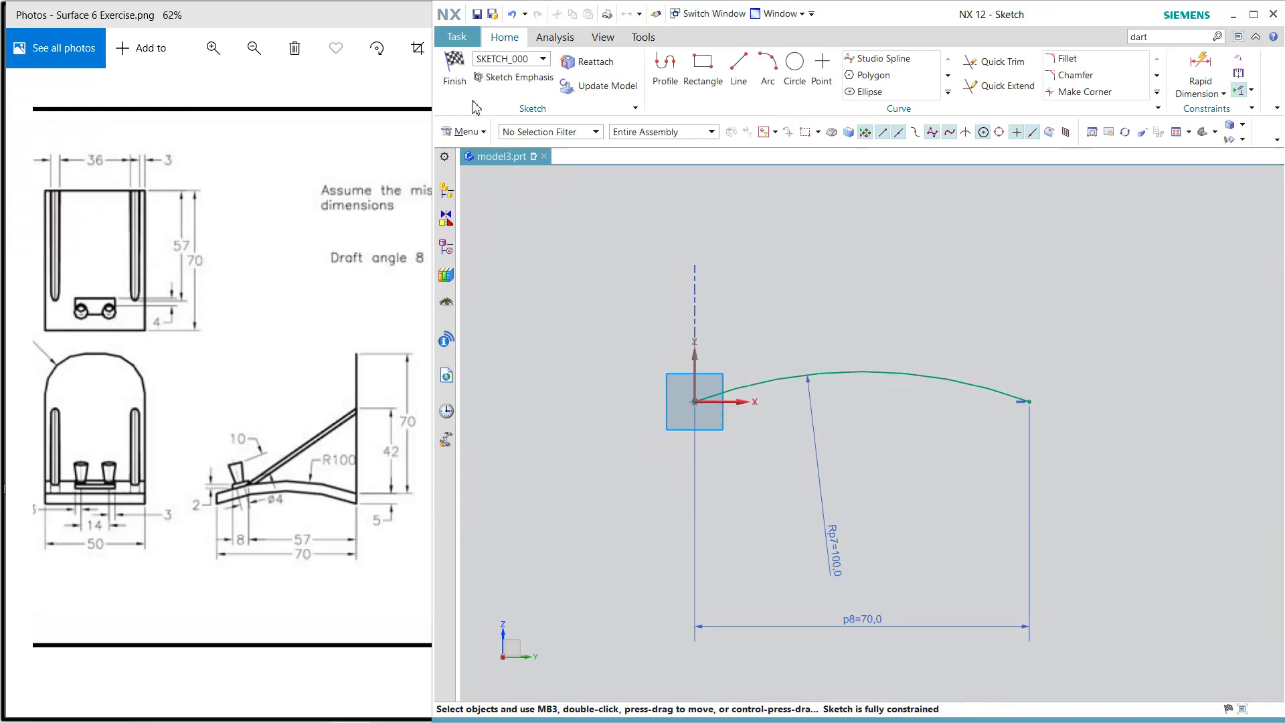
- Finish the sketch and extrude the R100 arc with a Symmetric Value end into a sheet
click(455, 67)
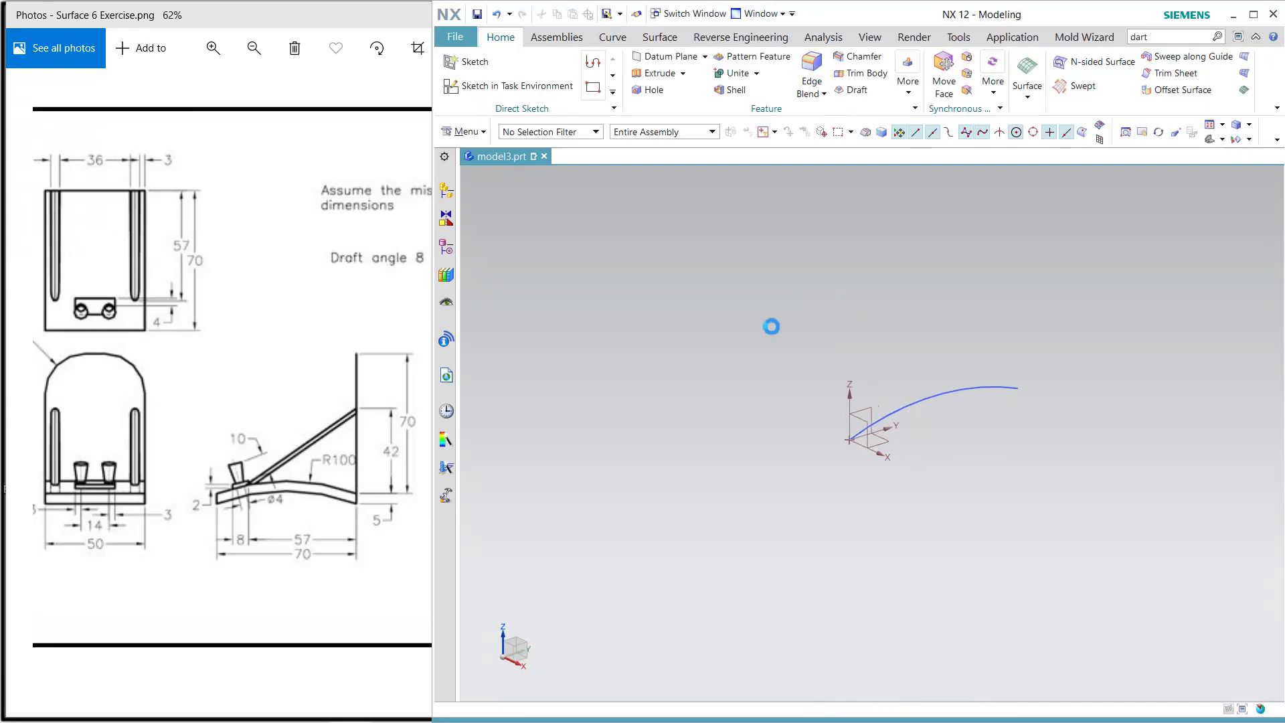
click(683, 423)
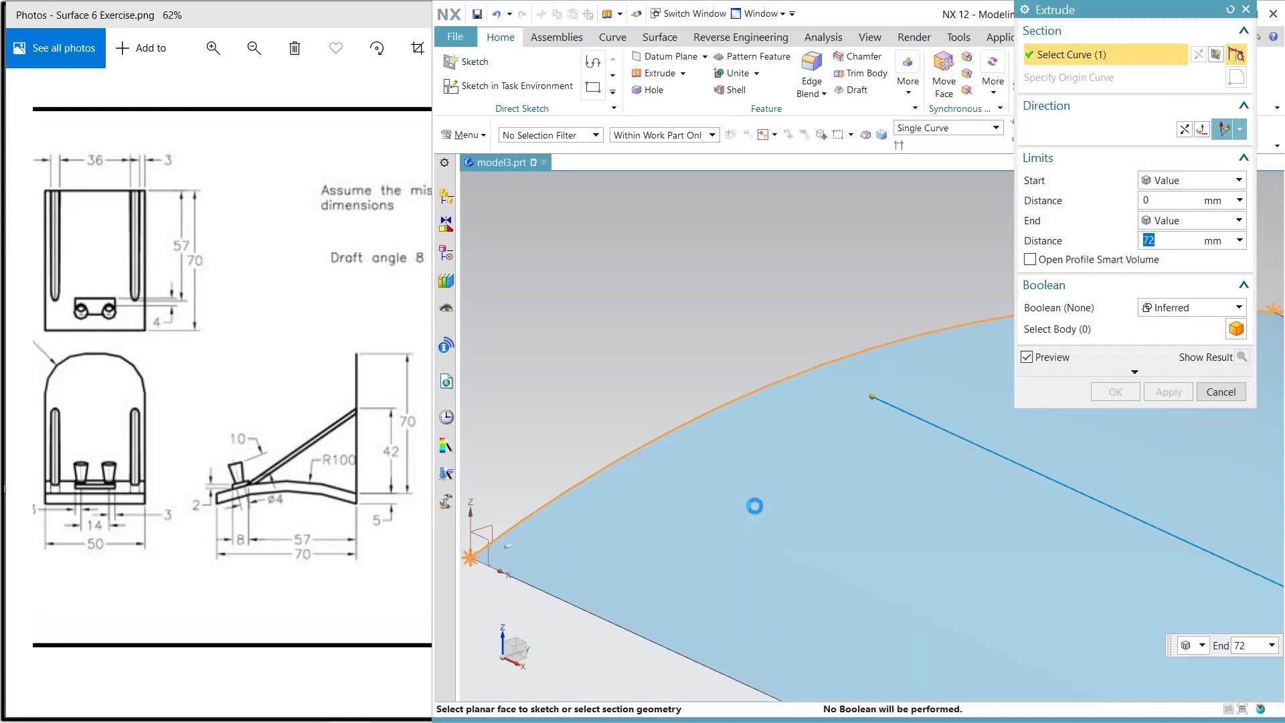
scroll(754, 504, down, 3)
click(1191, 221)
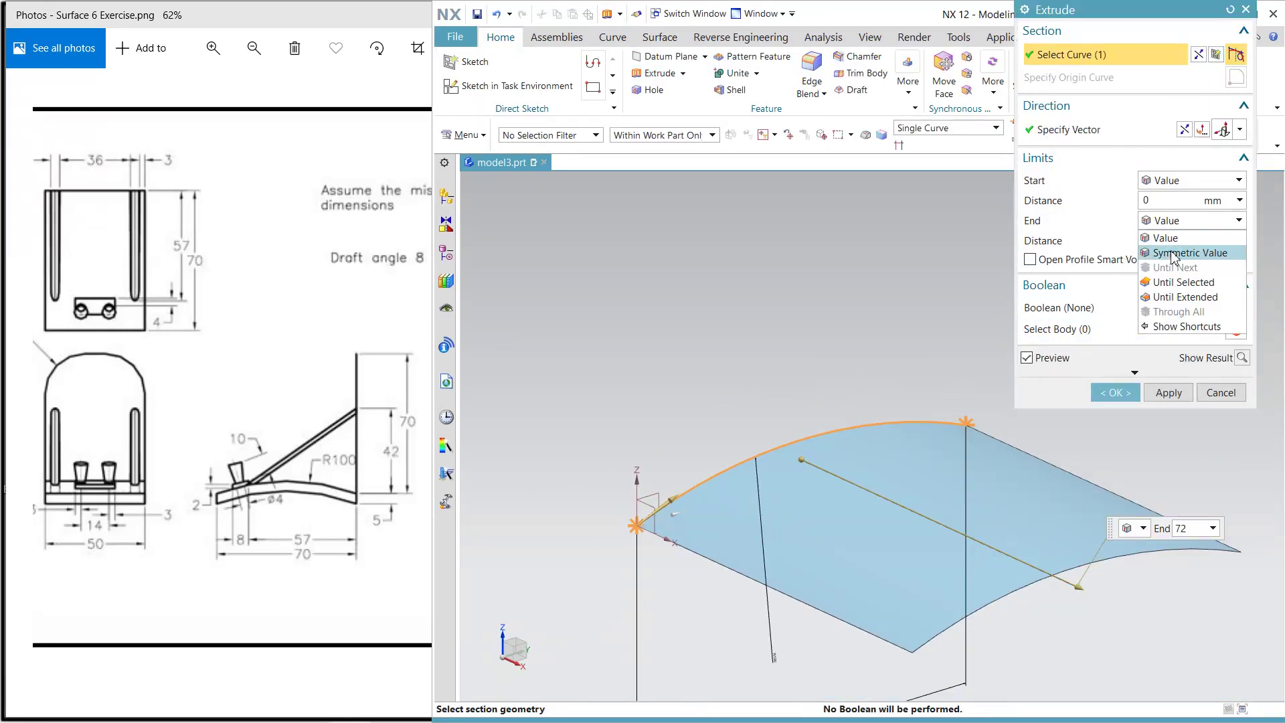
click(1177, 249)
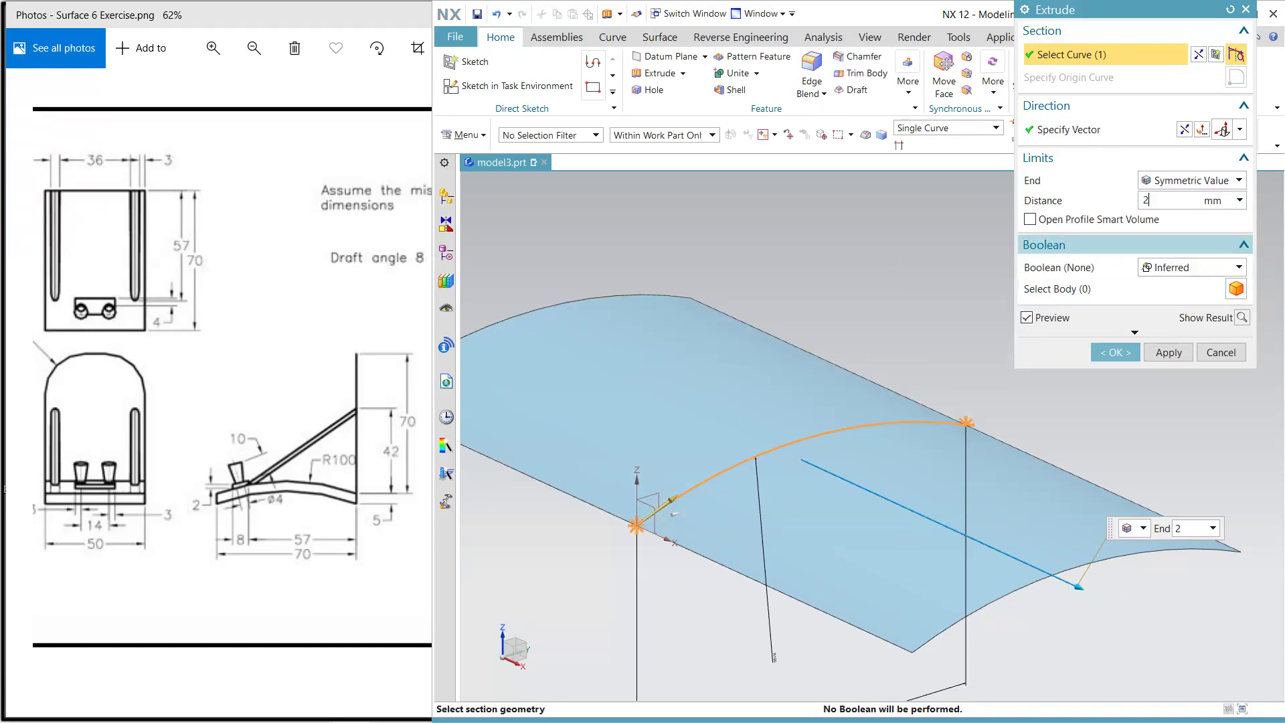
click(1115, 352)
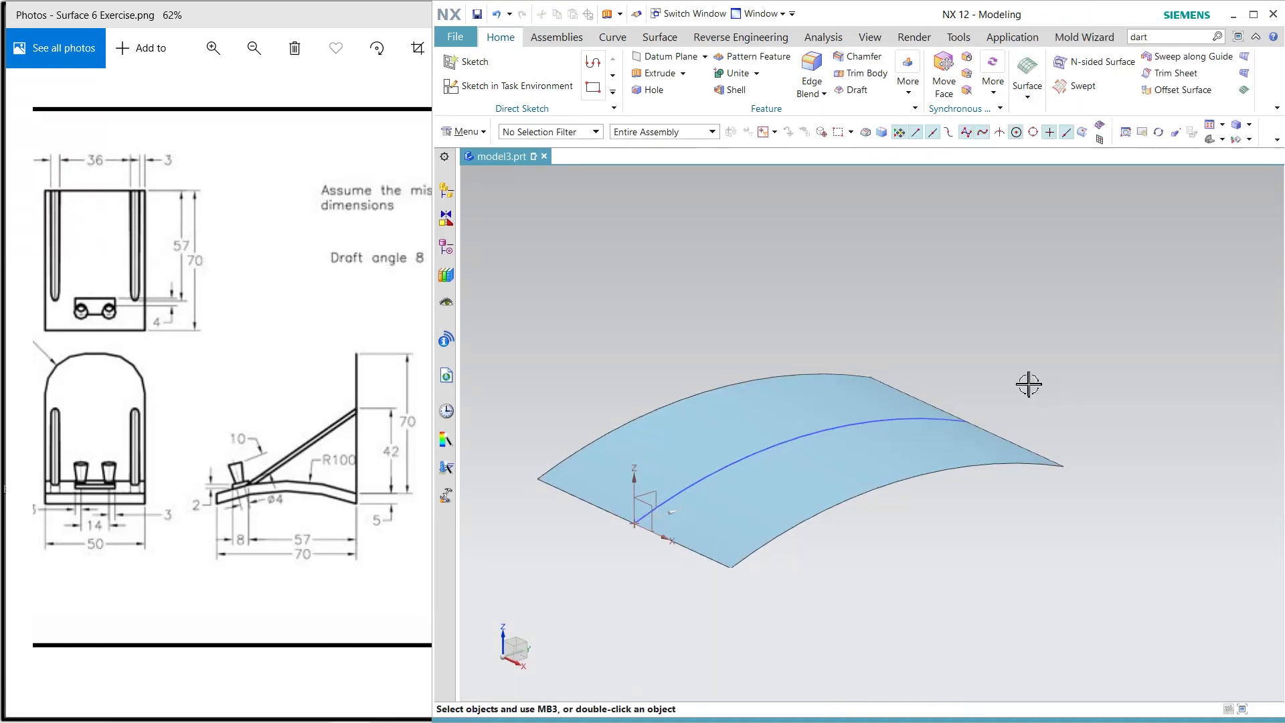
middle_drag(888, 328, 854, 419)
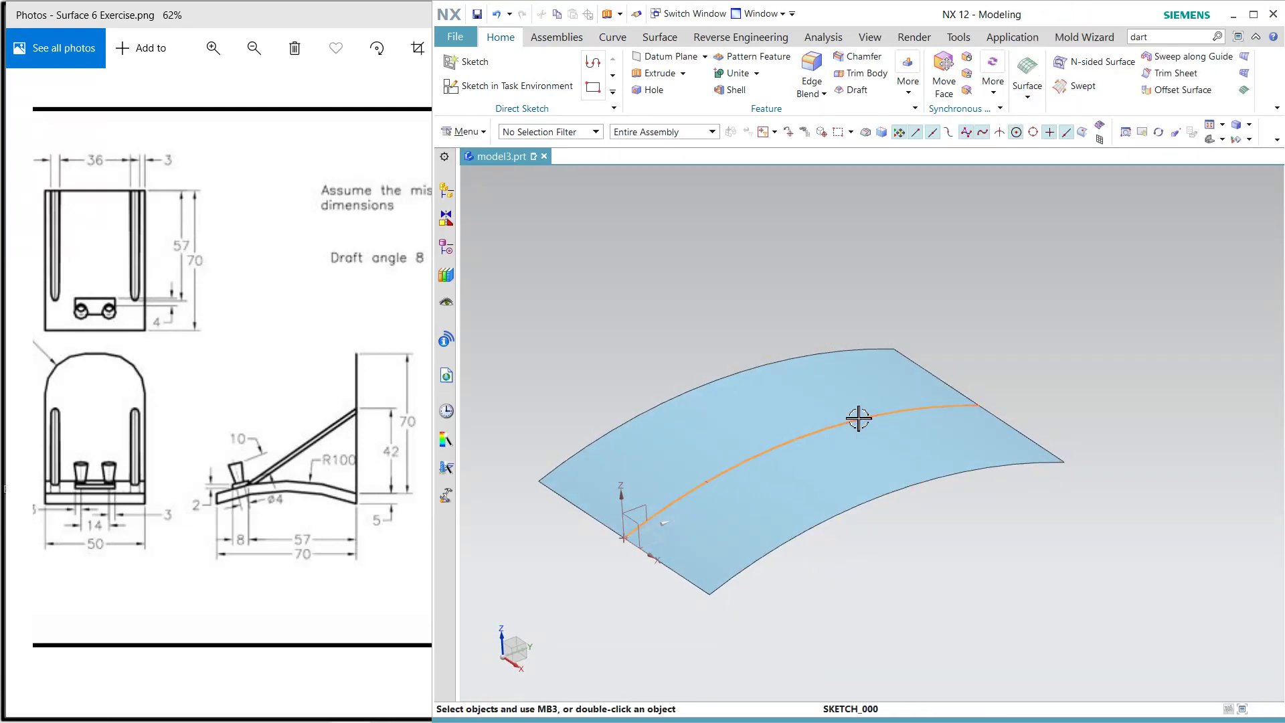
- Hide the arc sketch and extrude the sheet's three edges 5 mm in the reversed direction
click(859, 418)
key(ctrl+b)
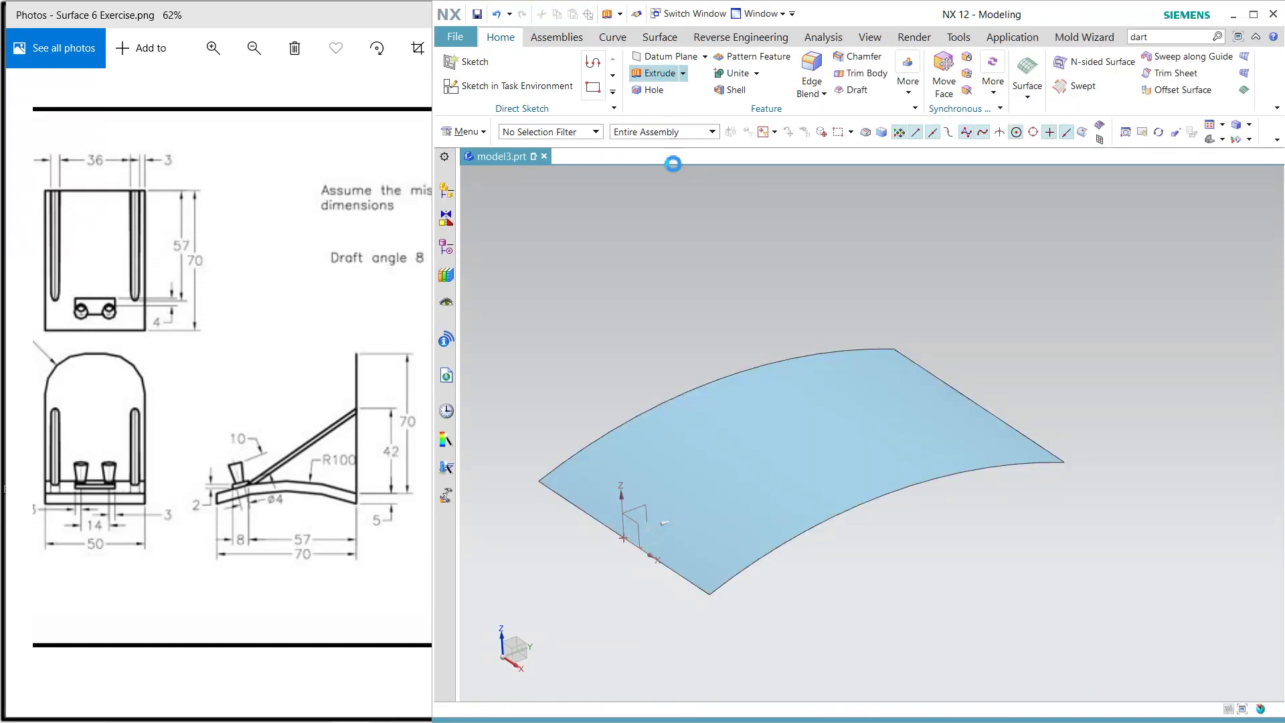
click(659, 75)
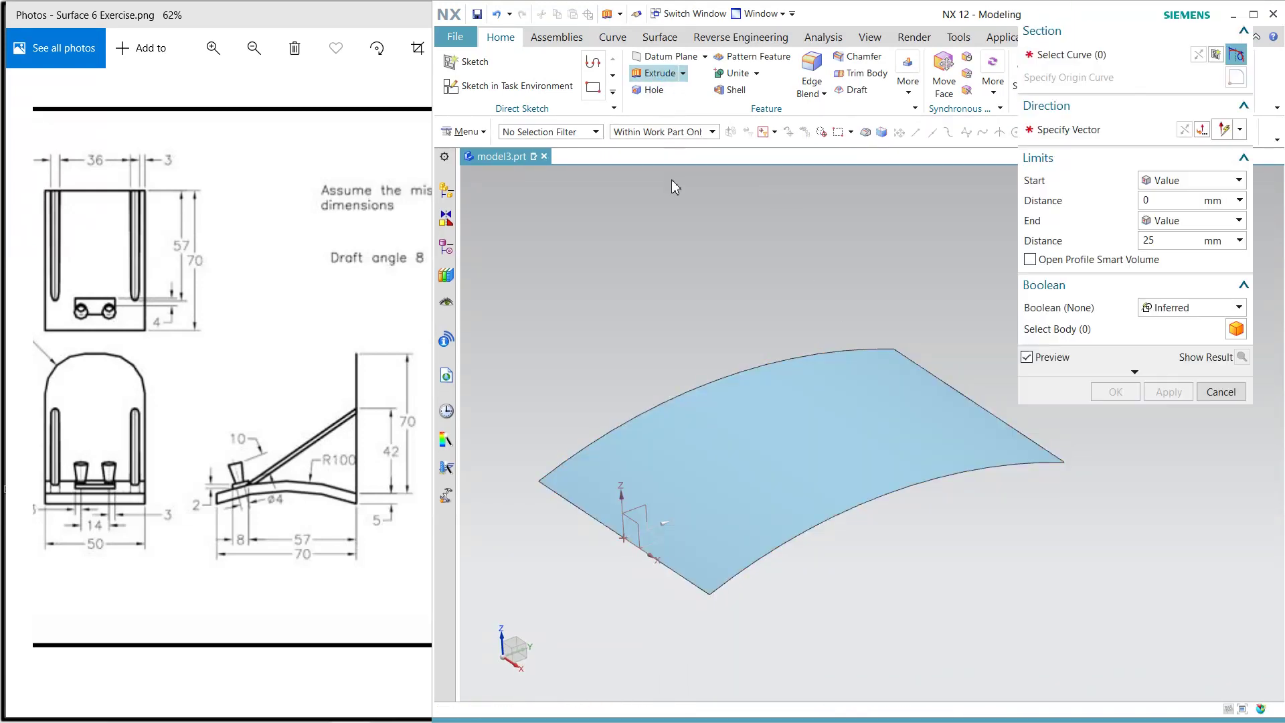
click(688, 584)
click(782, 564)
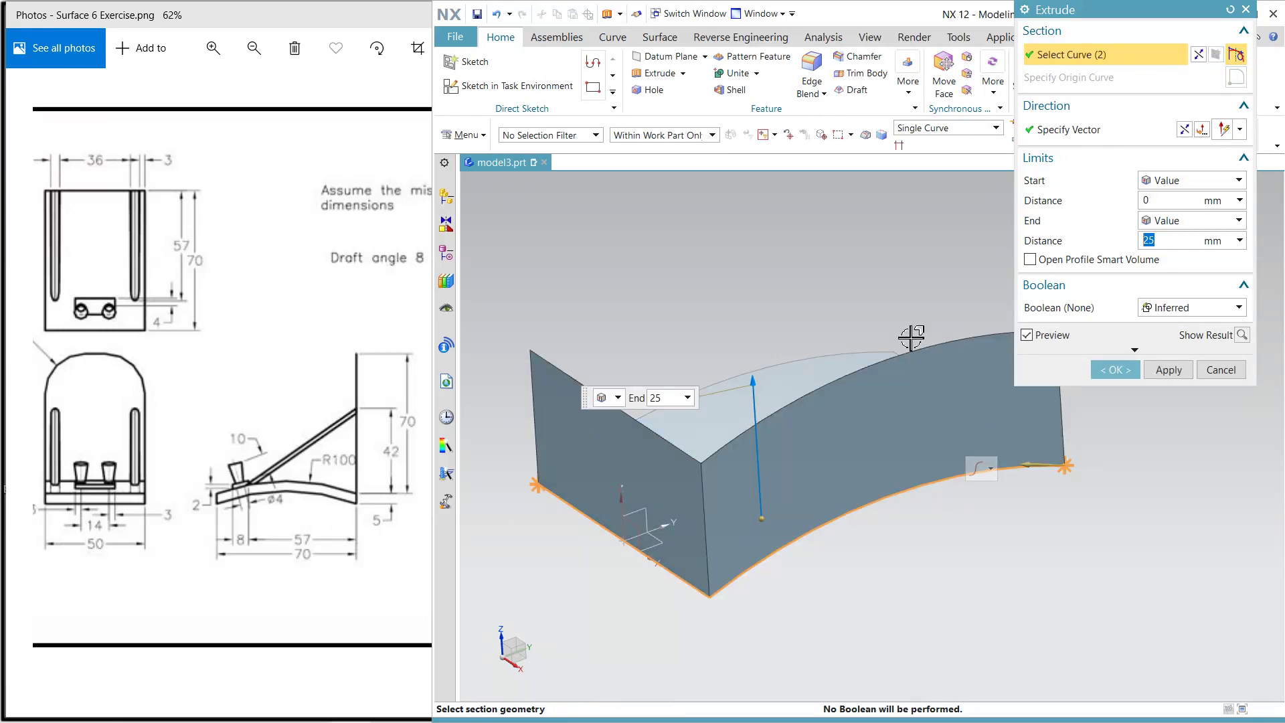
click(891, 347)
mouse_move(957, 333)
middle_down()
mouse_move(931, 317)
mouse_move(934, 329)
middle_up()
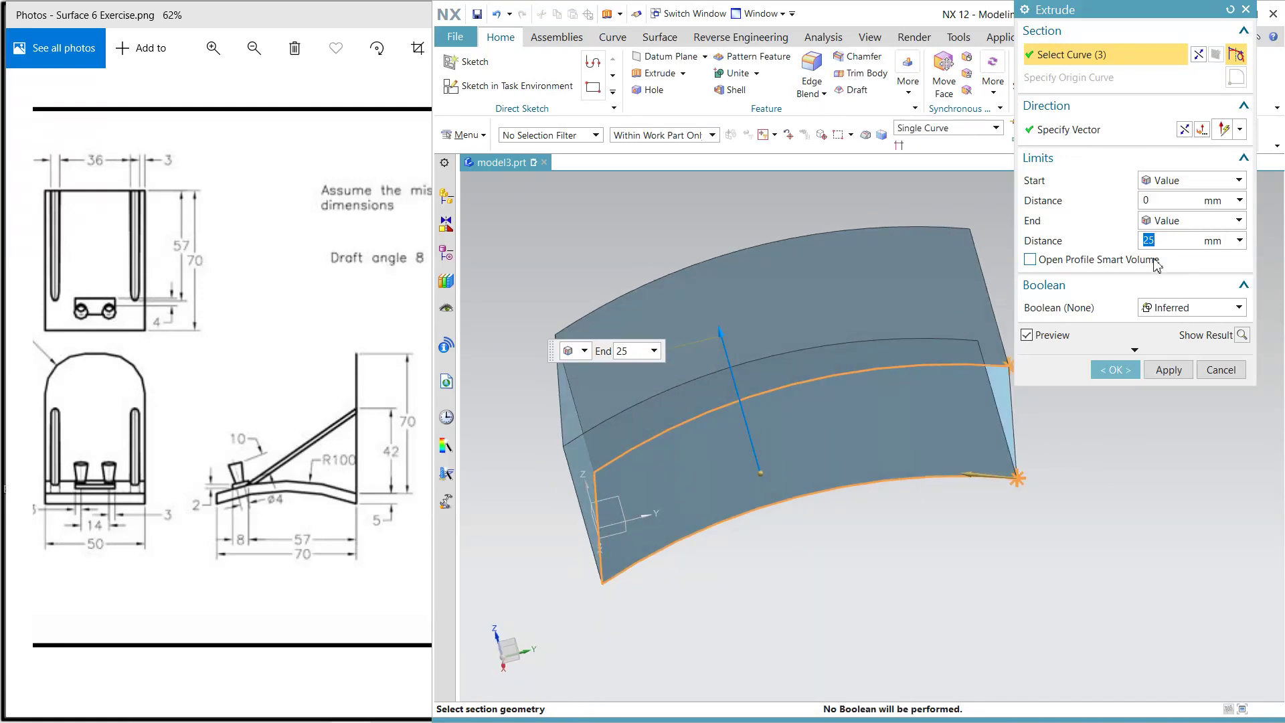
text(5)
key(Return)
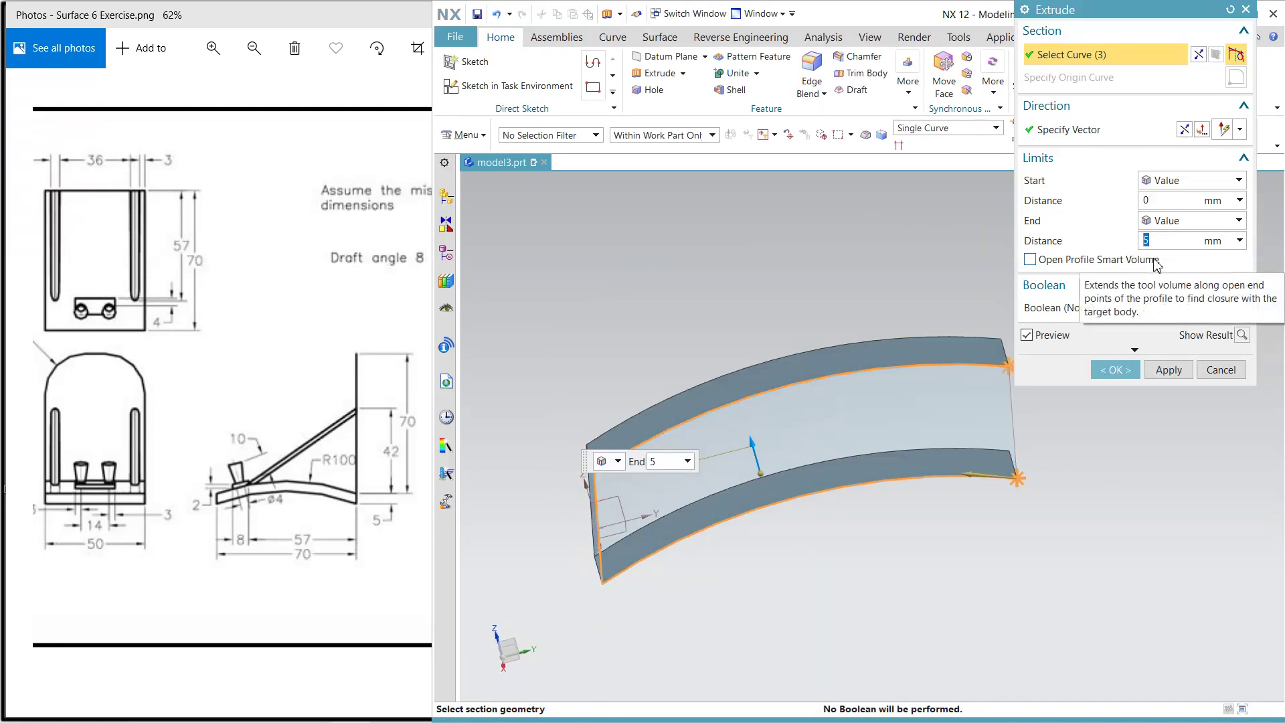
click(1181, 130)
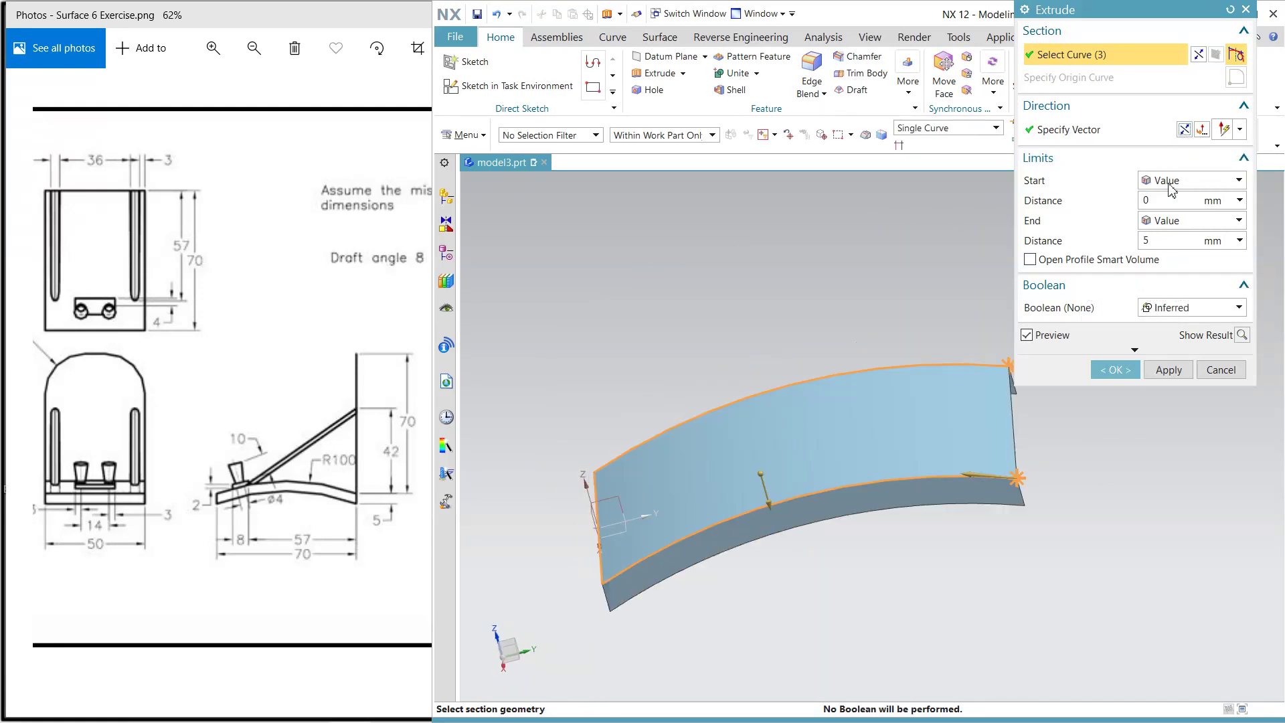
click(1115, 369)
middle_drag(1052, 481, 1185, 471)
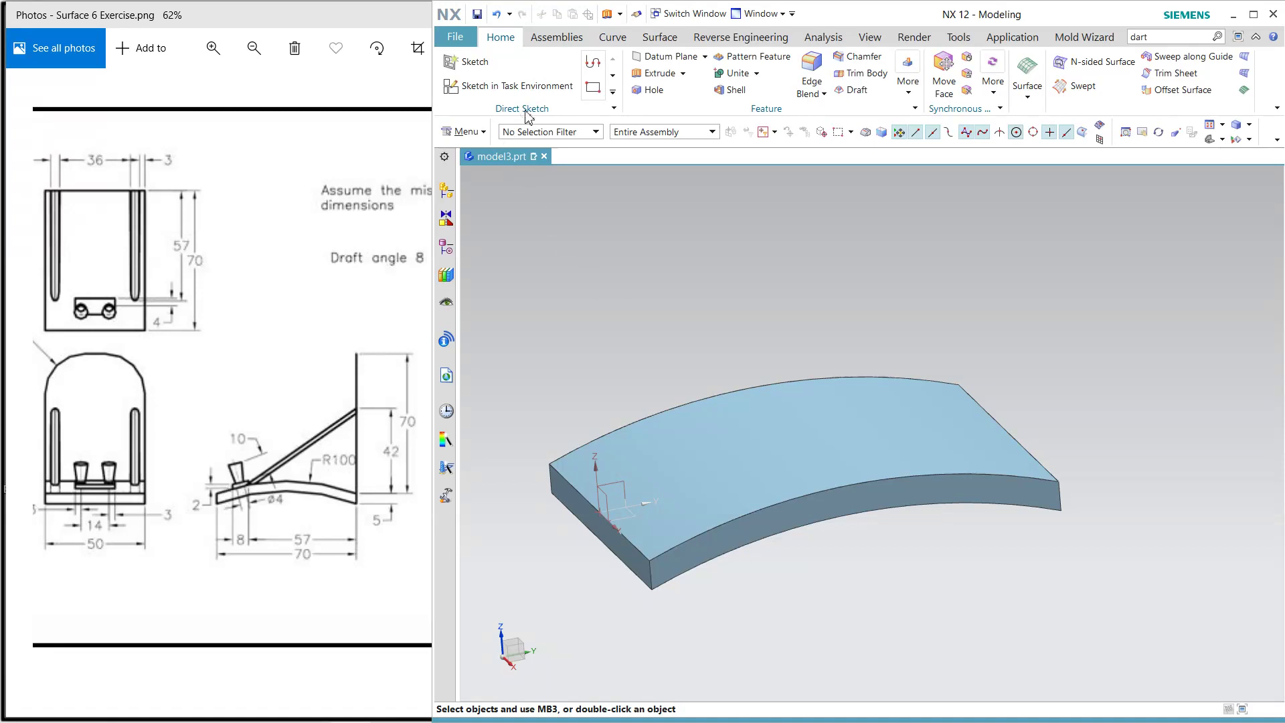
- Start a new sketch on the YZ datum plane
click(508, 86)
click(625, 479)
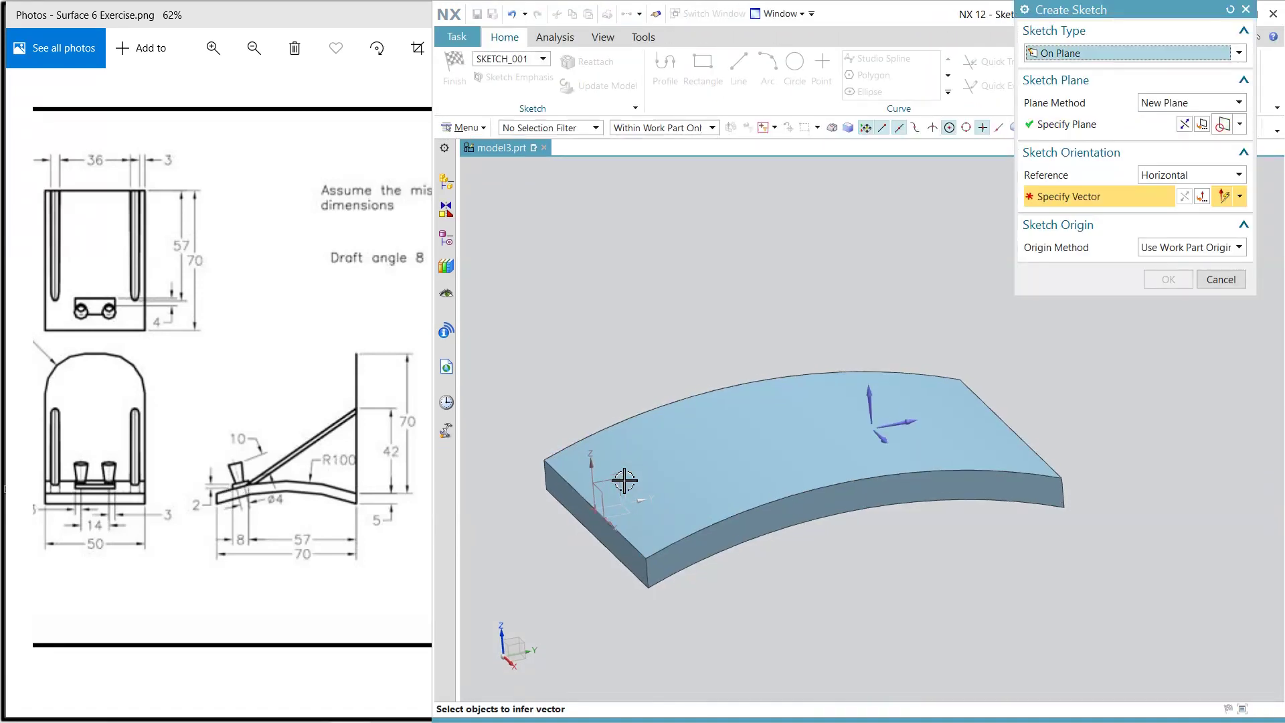
click(1066, 124)
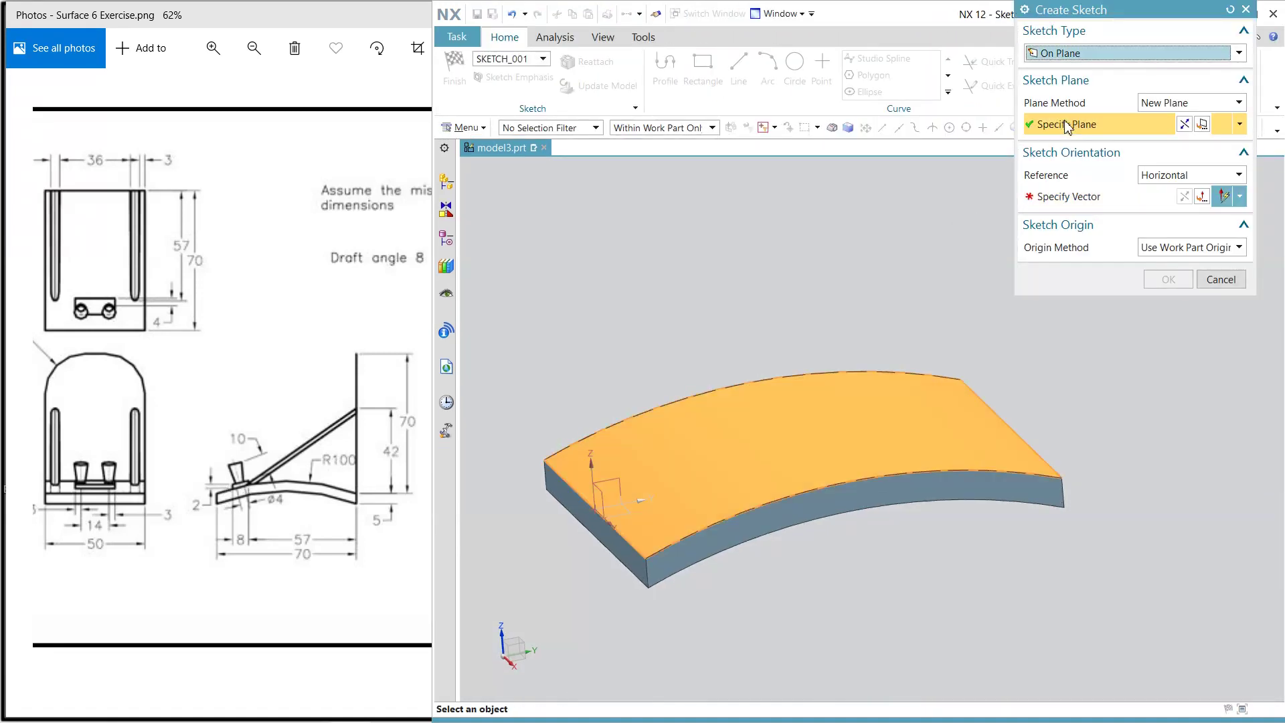
click(625, 481)
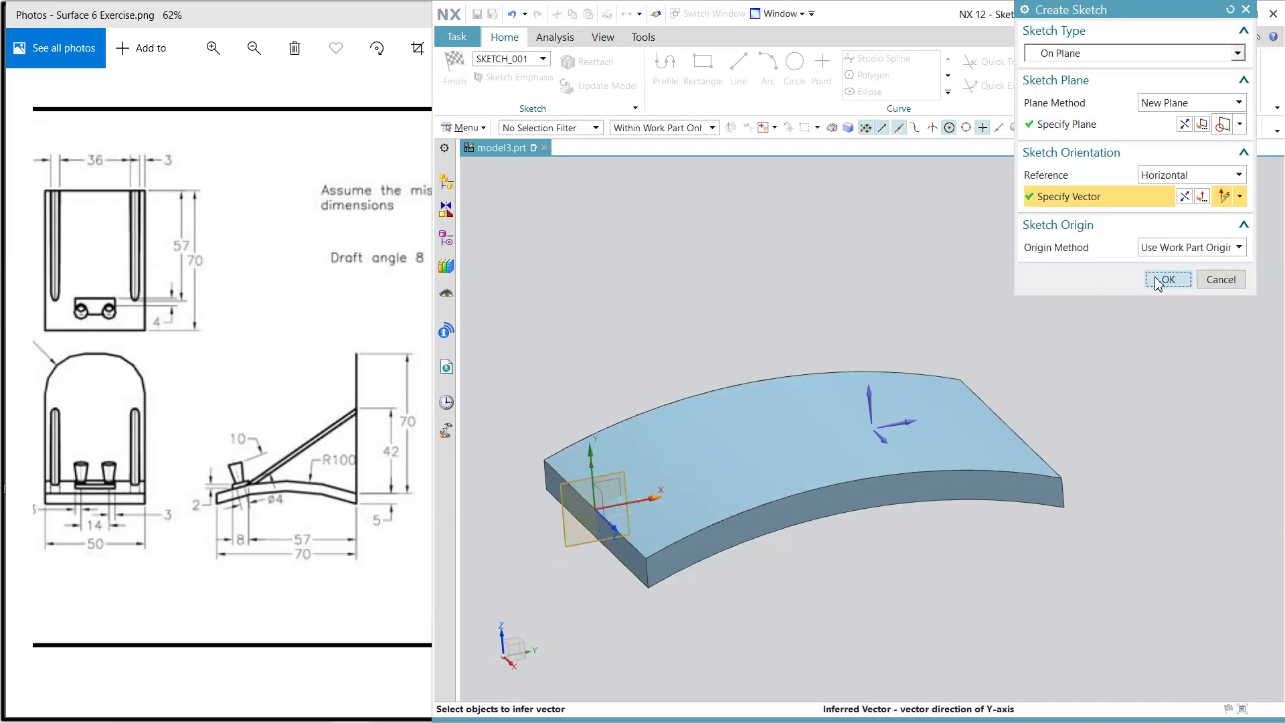
click(1168, 279)
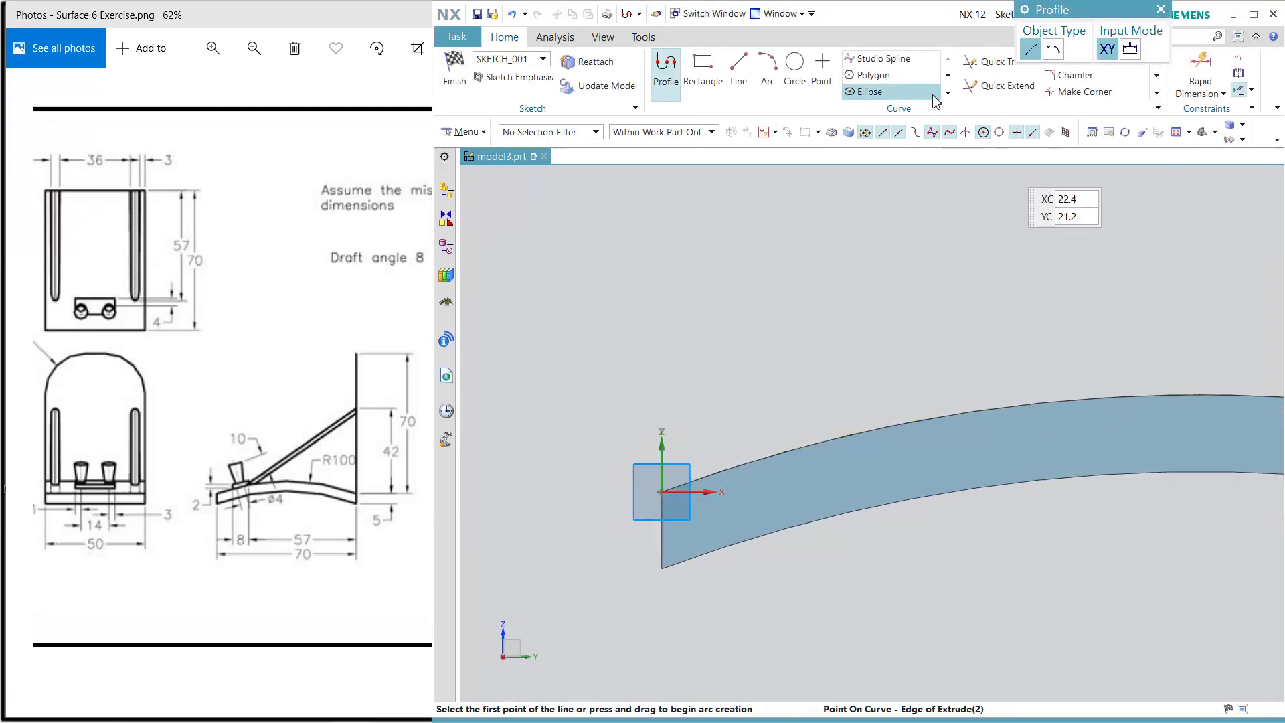
- Project the plate's upper curved edge and offset it 2 mm above
click(947, 92)
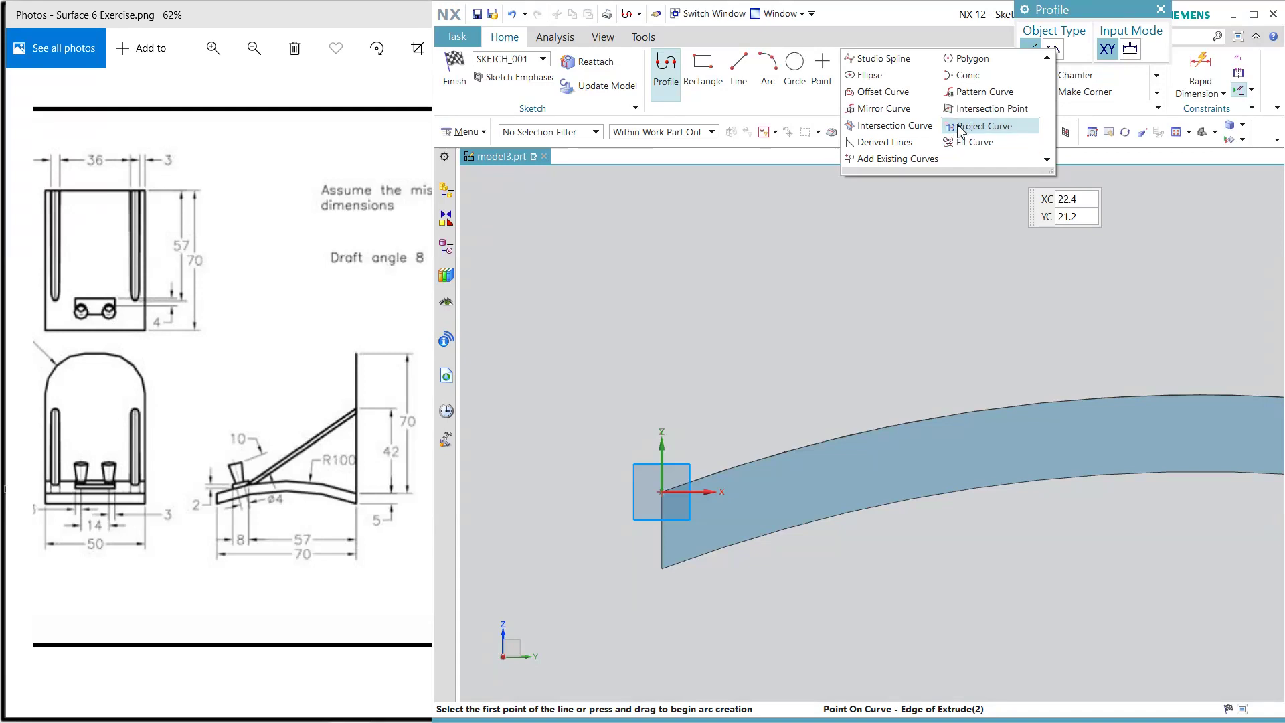
click(980, 125)
click(765, 455)
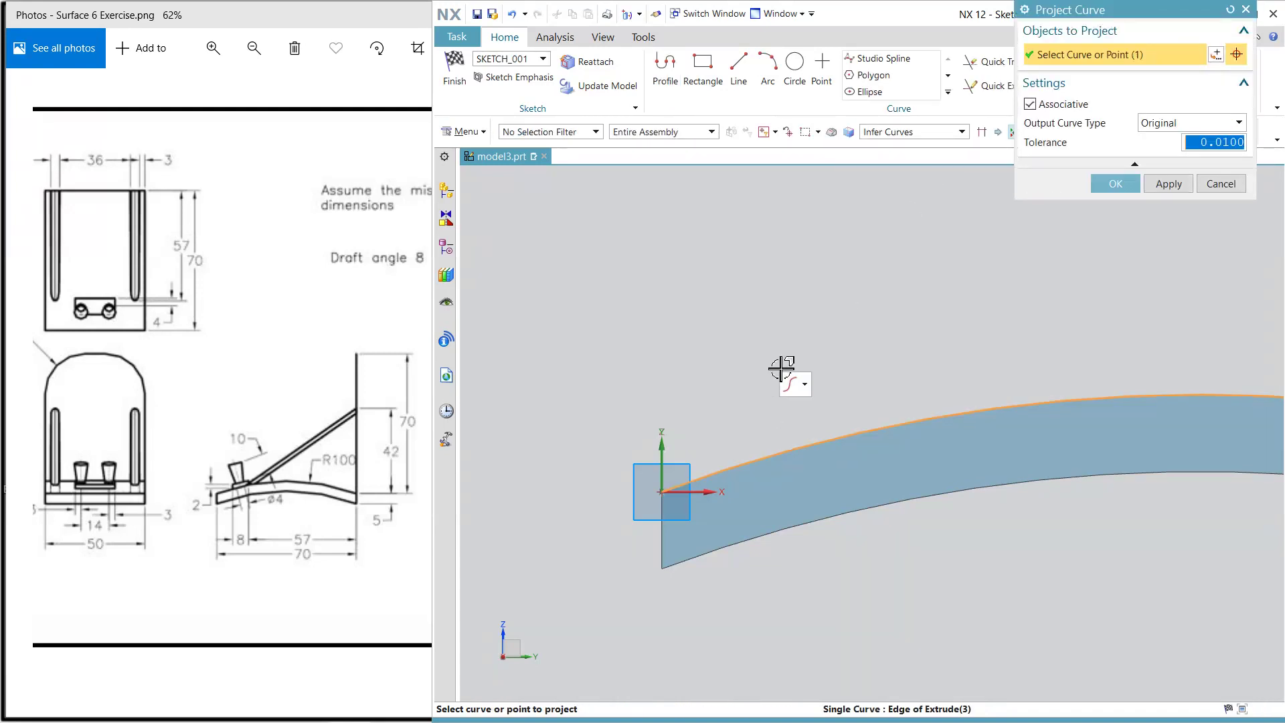
middle_click(917, 284)
click(948, 92)
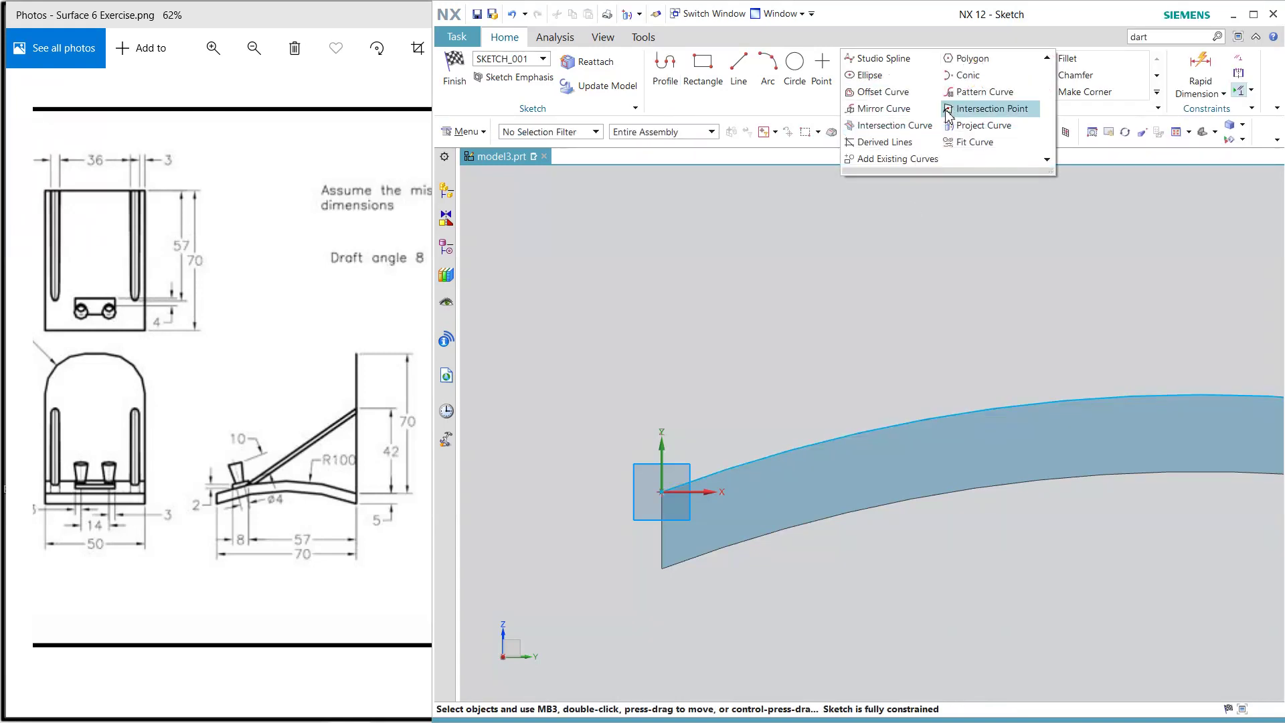
click(883, 92)
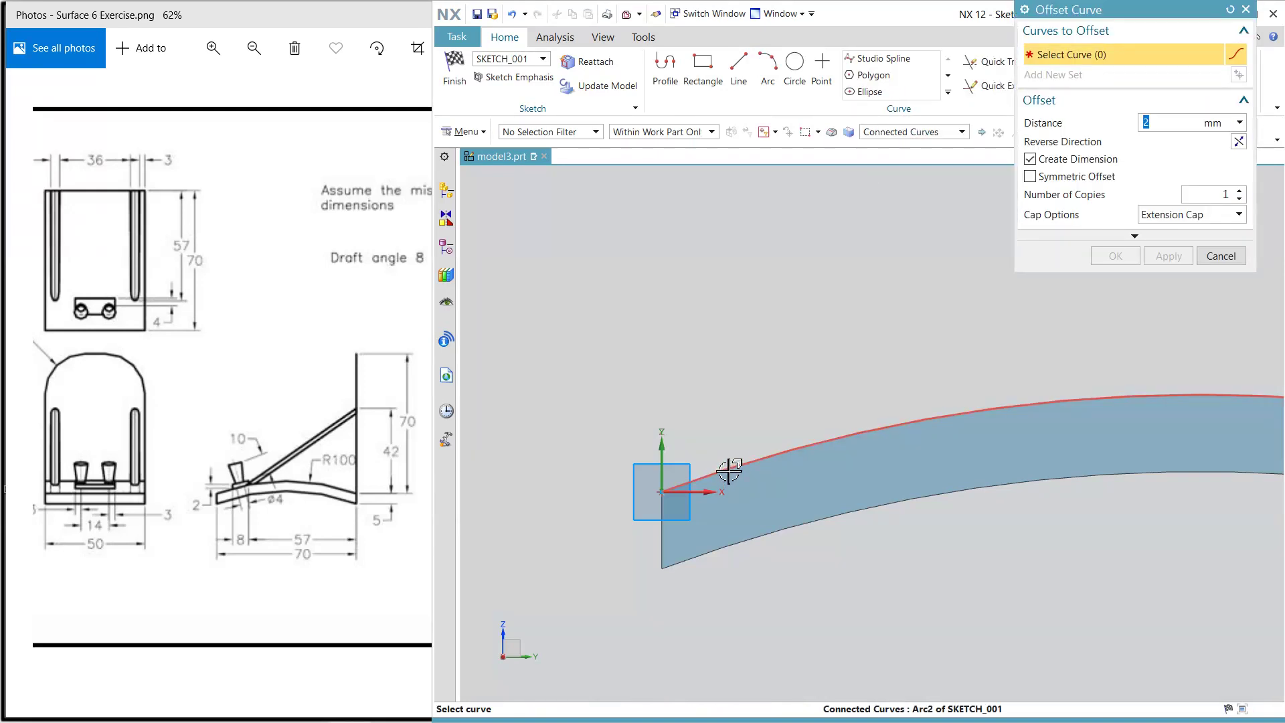
click(729, 472)
click(1237, 143)
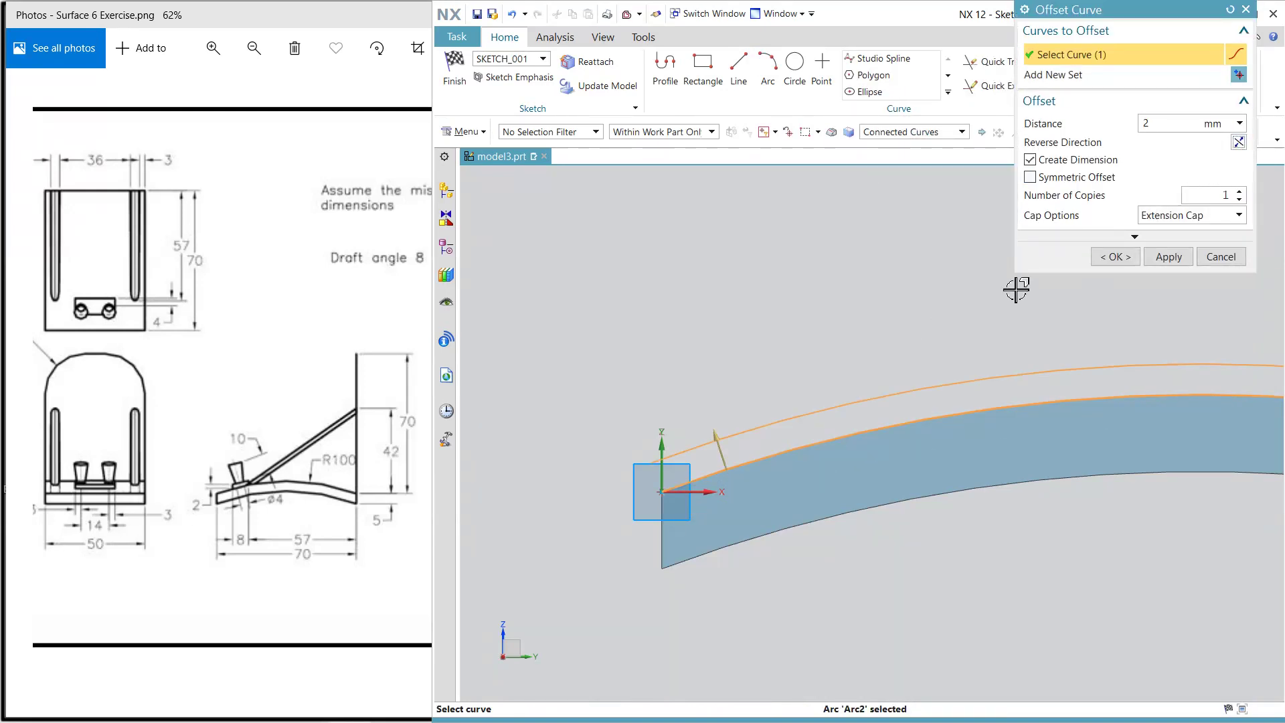
click(1110, 257)
- Draw two vertical cross lines and trim the overhangs into a closed strip
click(739, 67)
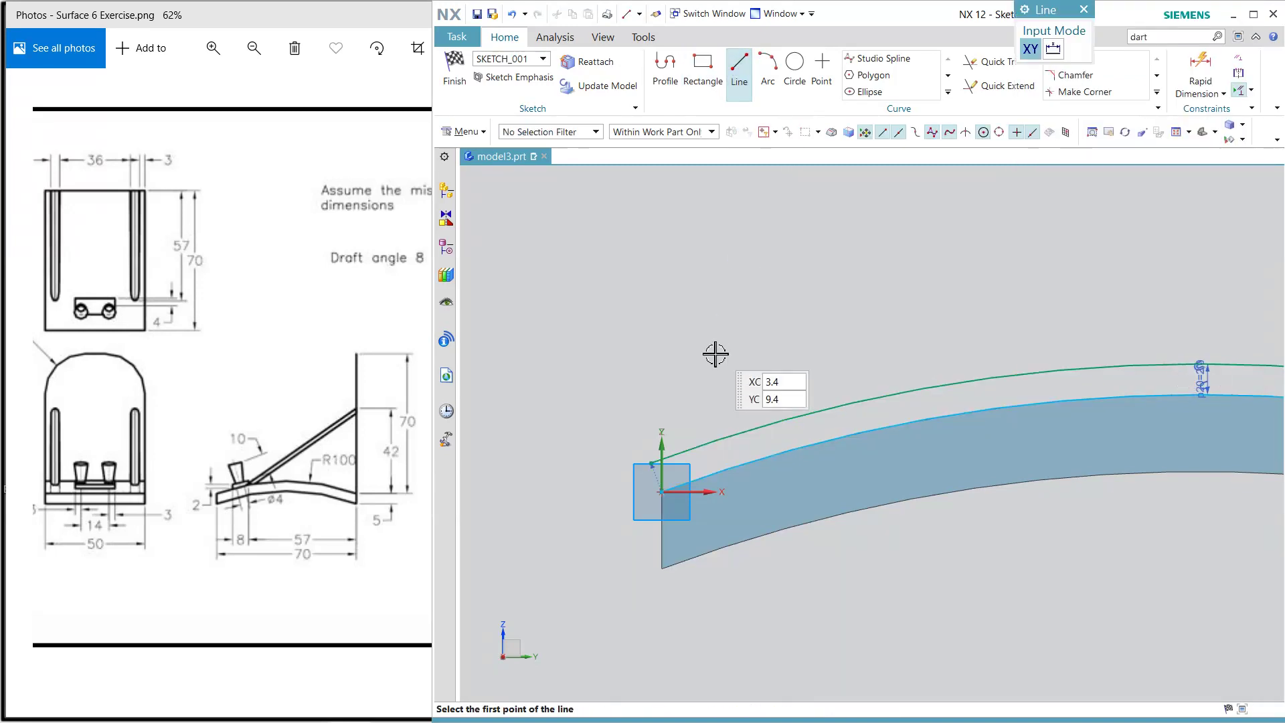
click(746, 379)
click(744, 582)
click(854, 347)
click(853, 594)
click(989, 62)
click(862, 365)
click(745, 402)
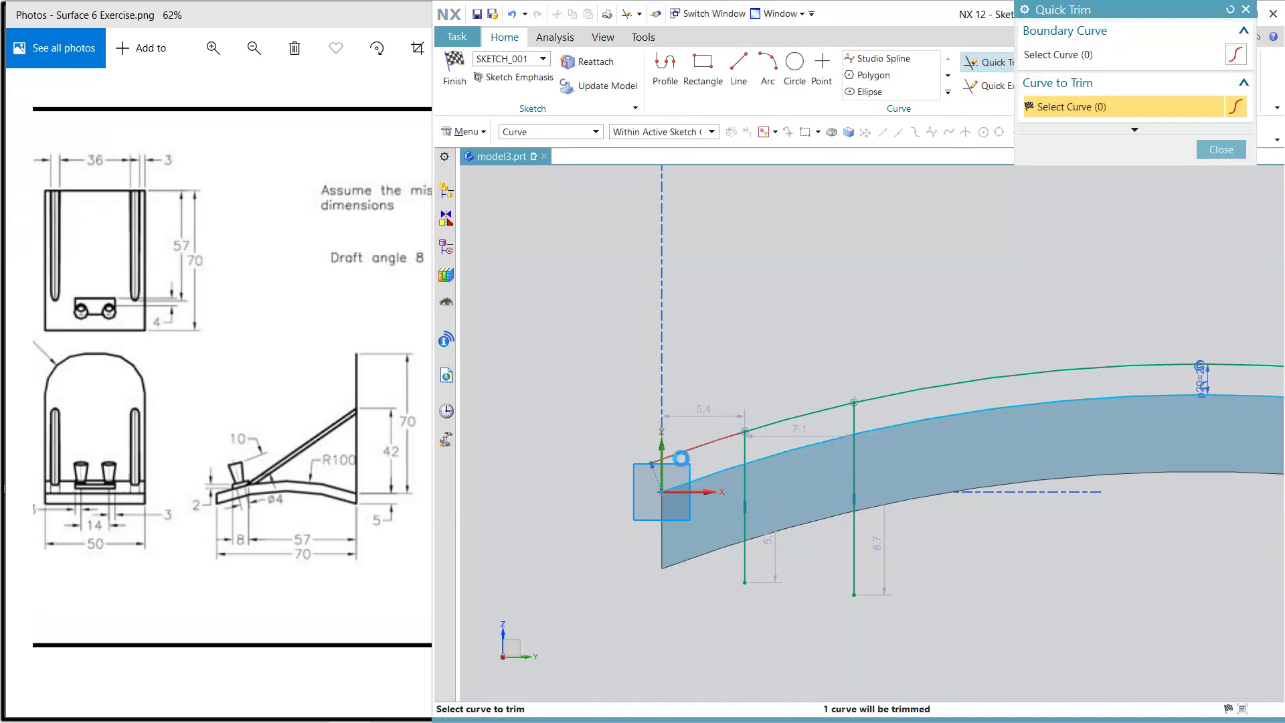
click(908, 402)
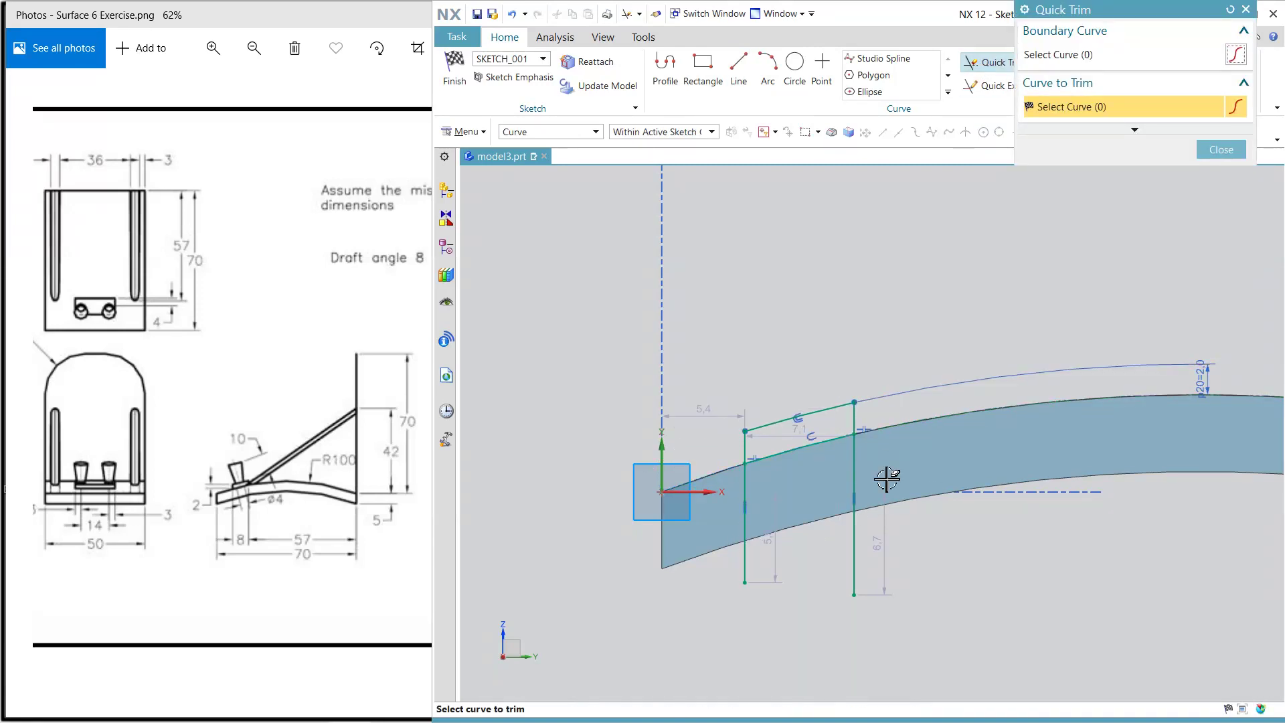
click(857, 556)
click(746, 565)
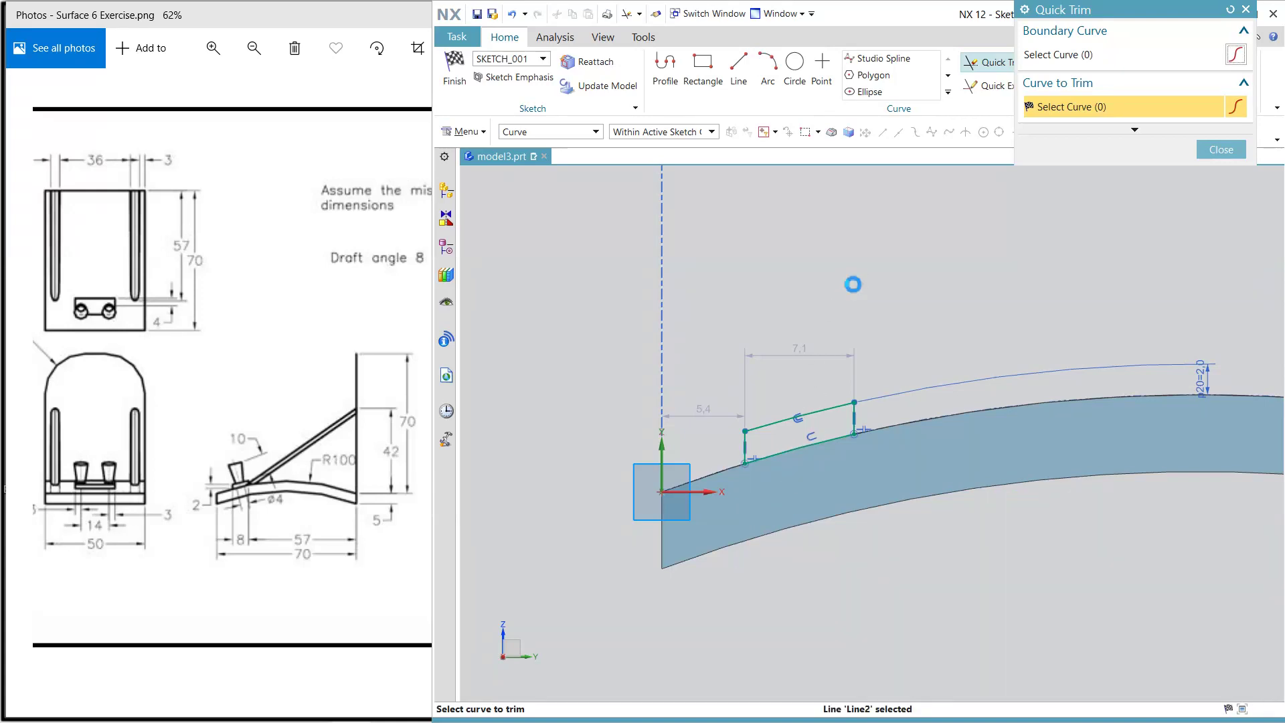
key(Escape)
- Dimension the strip 8 mm wide and 57 mm from the plate edge's end point
double_click(810, 353)
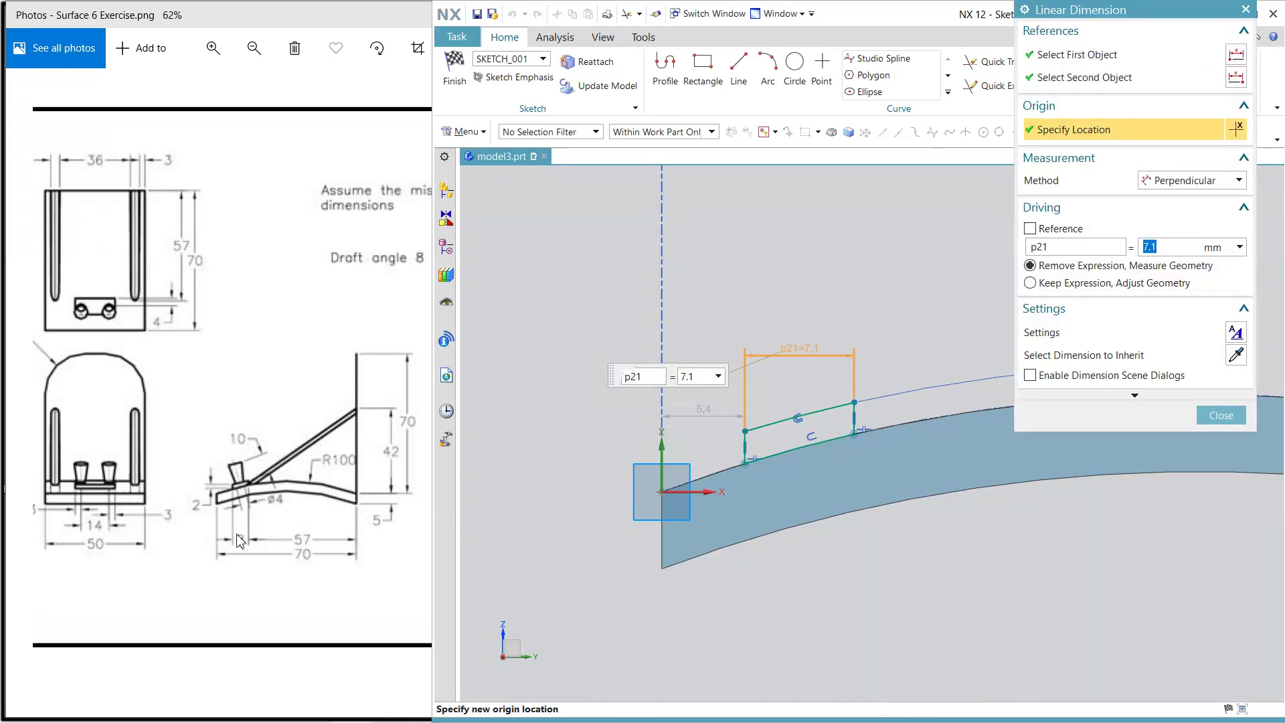
text(8)
key(Return)
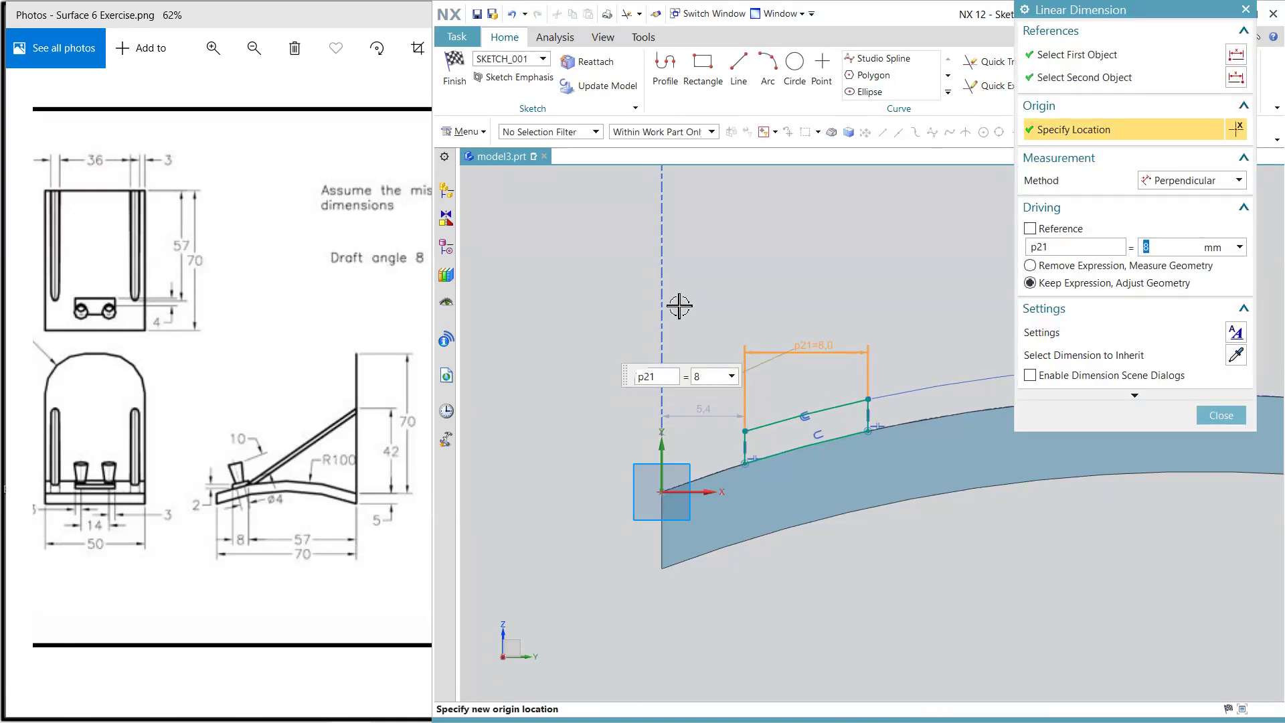
mouse_move(800, 266)
shift+middle_down()
mouse_move(610, 341)
mouse_move(606, 318)
shift+middle_up()
click(1220, 415)
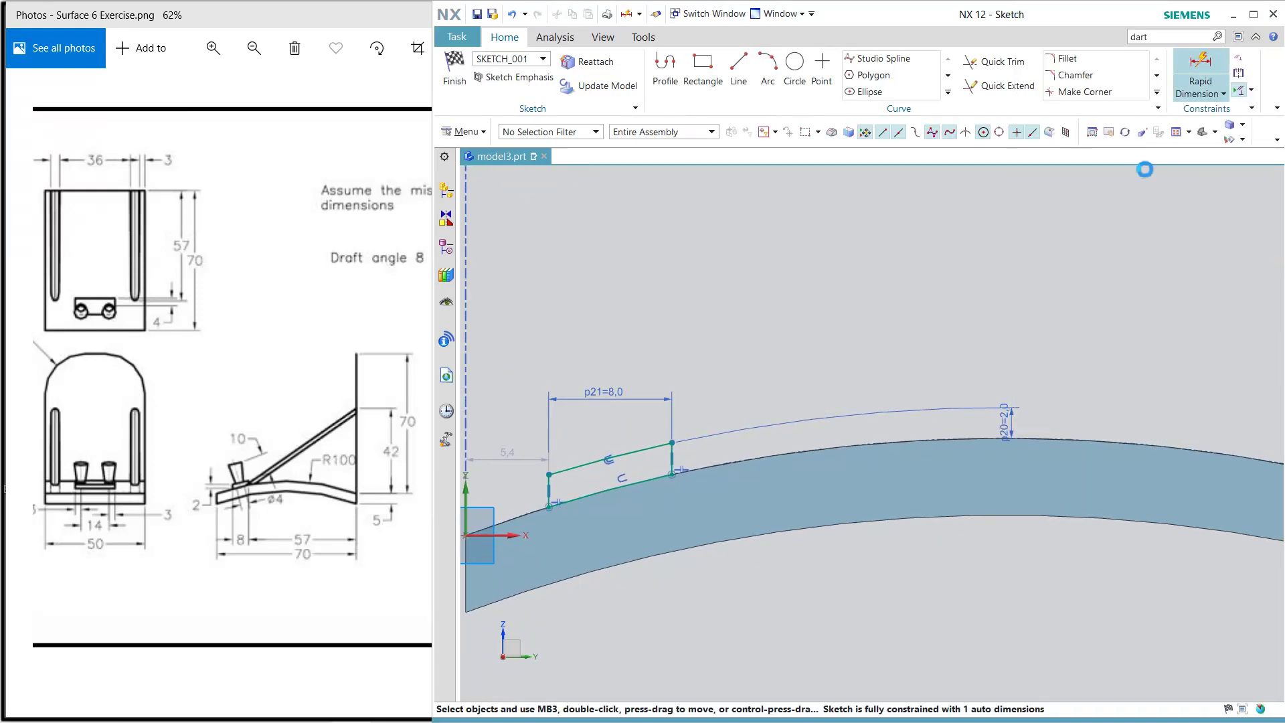
click(1205, 67)
click(673, 454)
scroll(763, 502, down, 2)
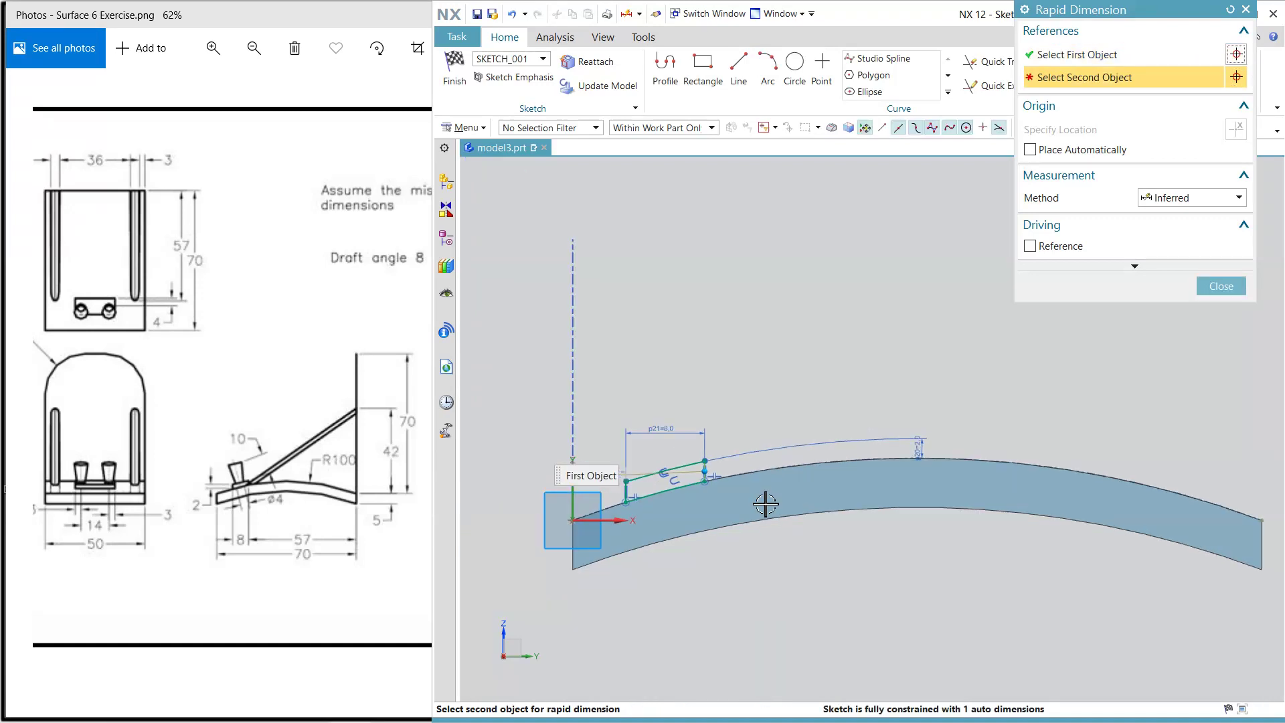
click(1262, 527)
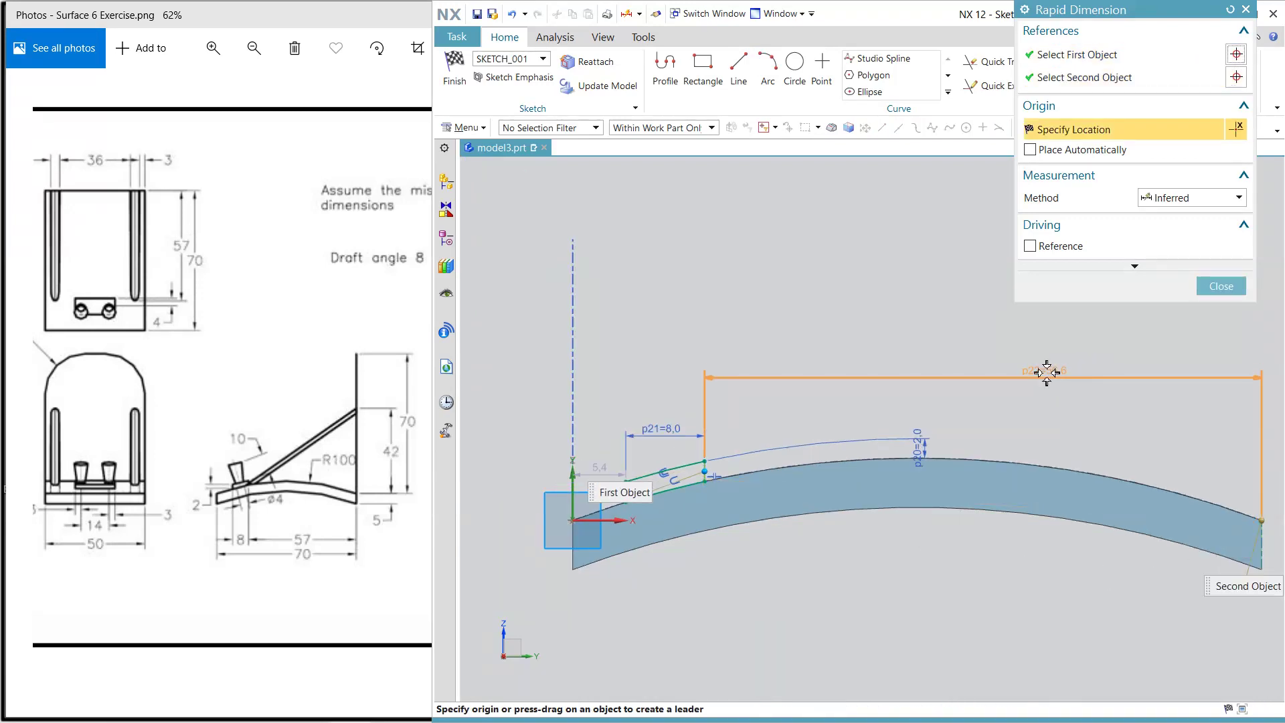
click(919, 358)
text(57)
key(Return)
- Start an extrusion using the dart sketch's right, top and left edges as the section
middle_click(602, 212)
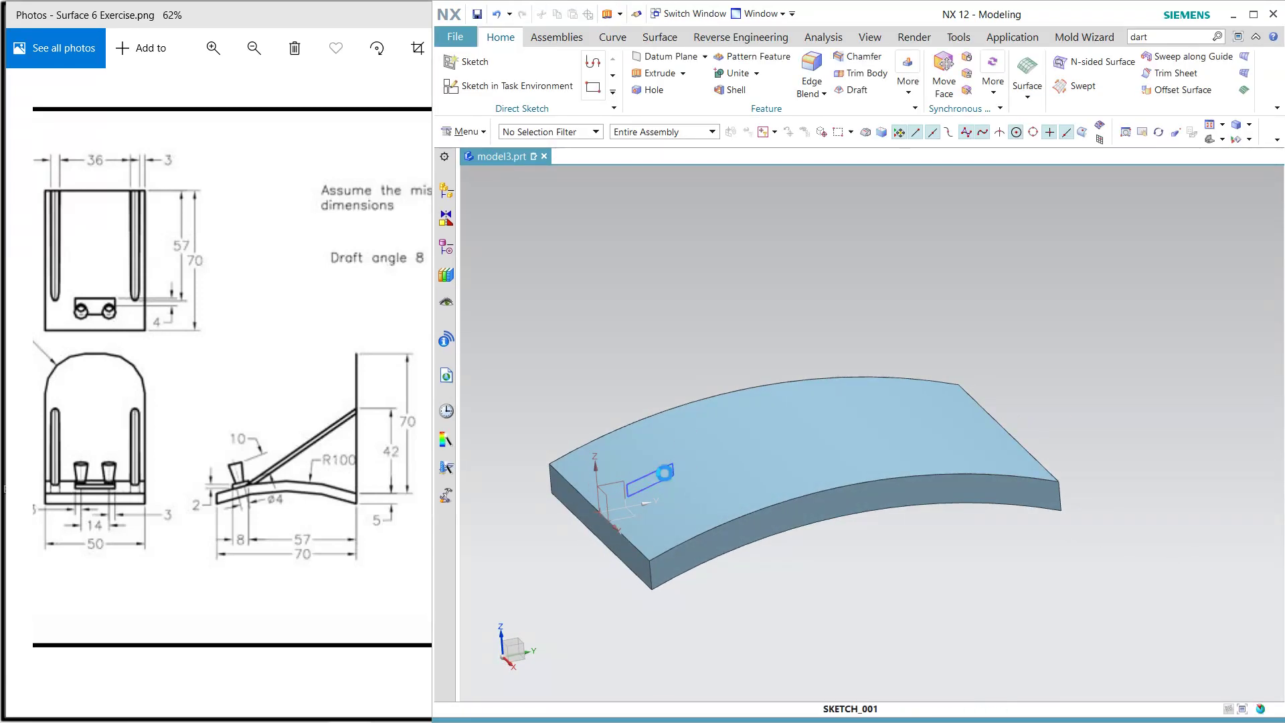
click(665, 473)
scroll(656, 301, up, 2)
click(654, 73)
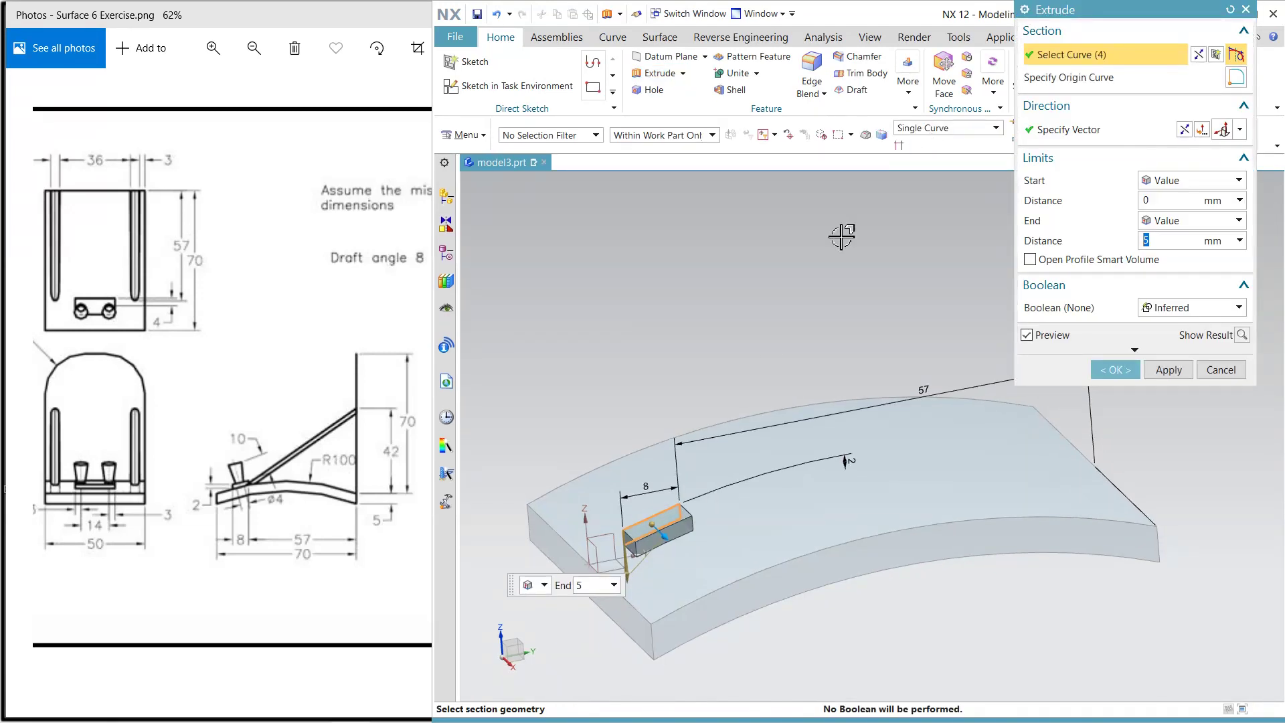
key(Escape)
scroll(662, 515, up, 4)
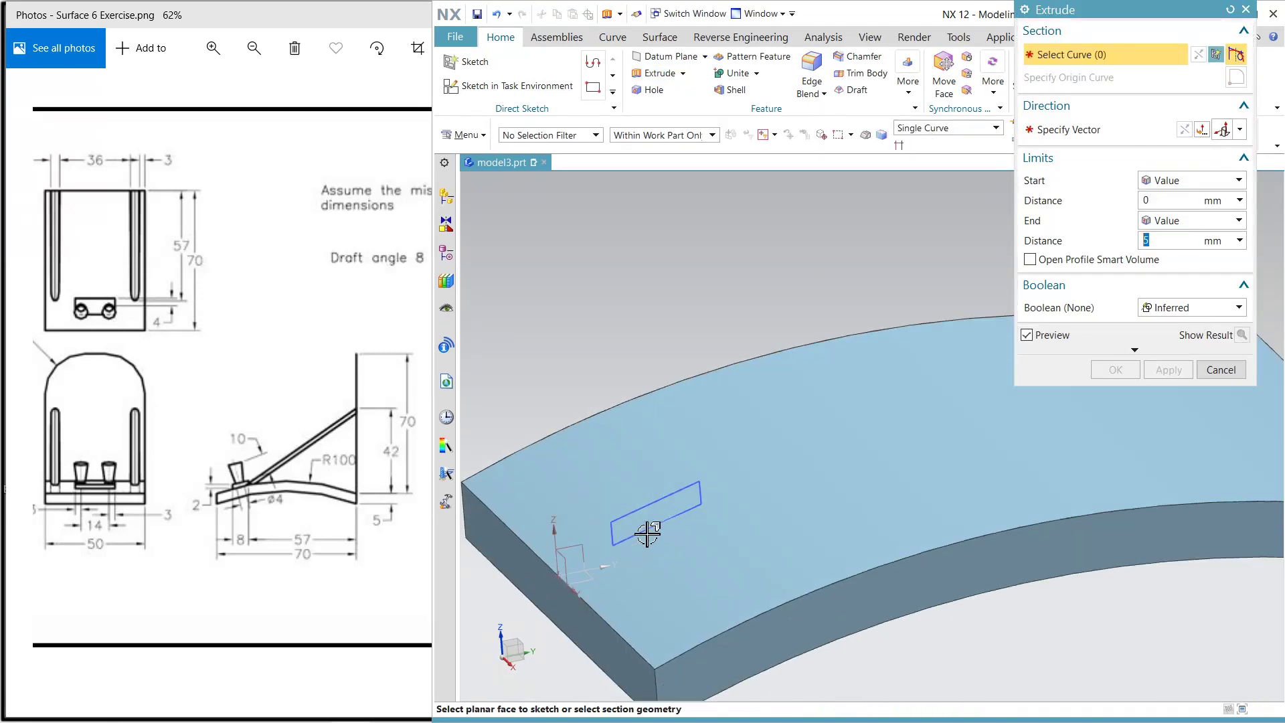
click(720, 485)
click(611, 516)
click(603, 542)
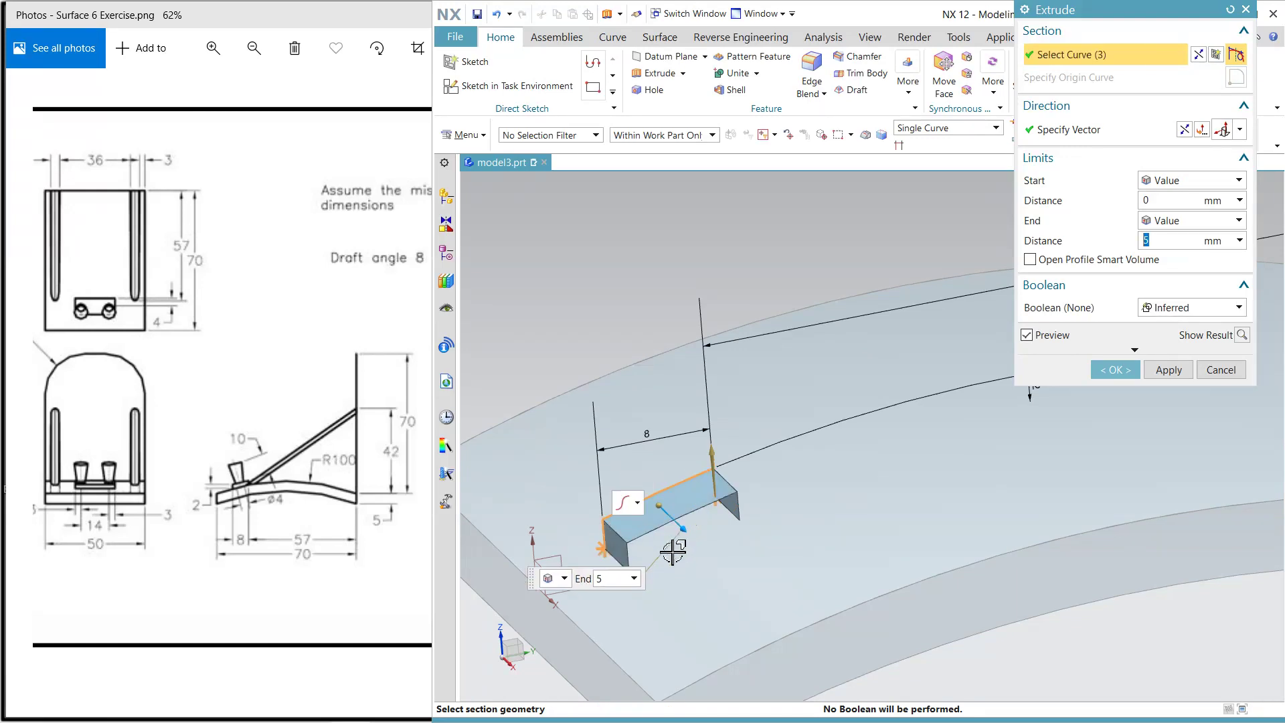
- Extrude those edges symmetrically by 10 mm
click(1158, 221)
click(1107, 254)
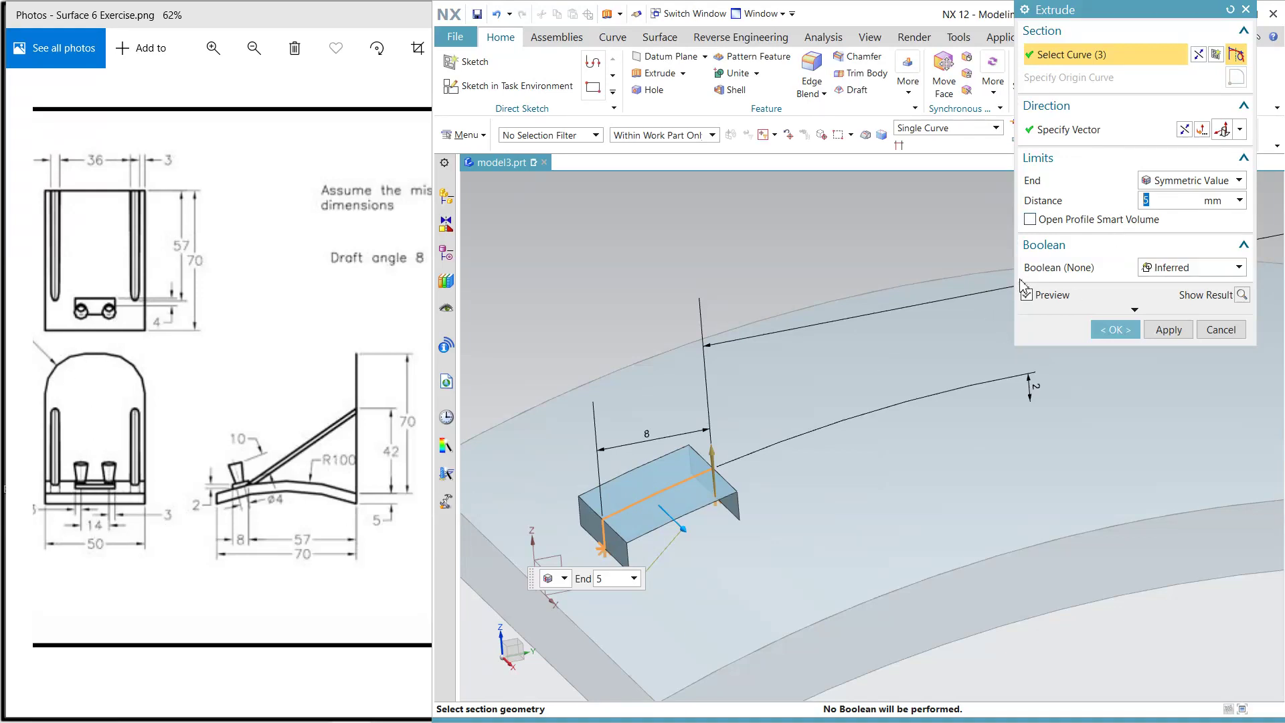
text(10)
key(Return)
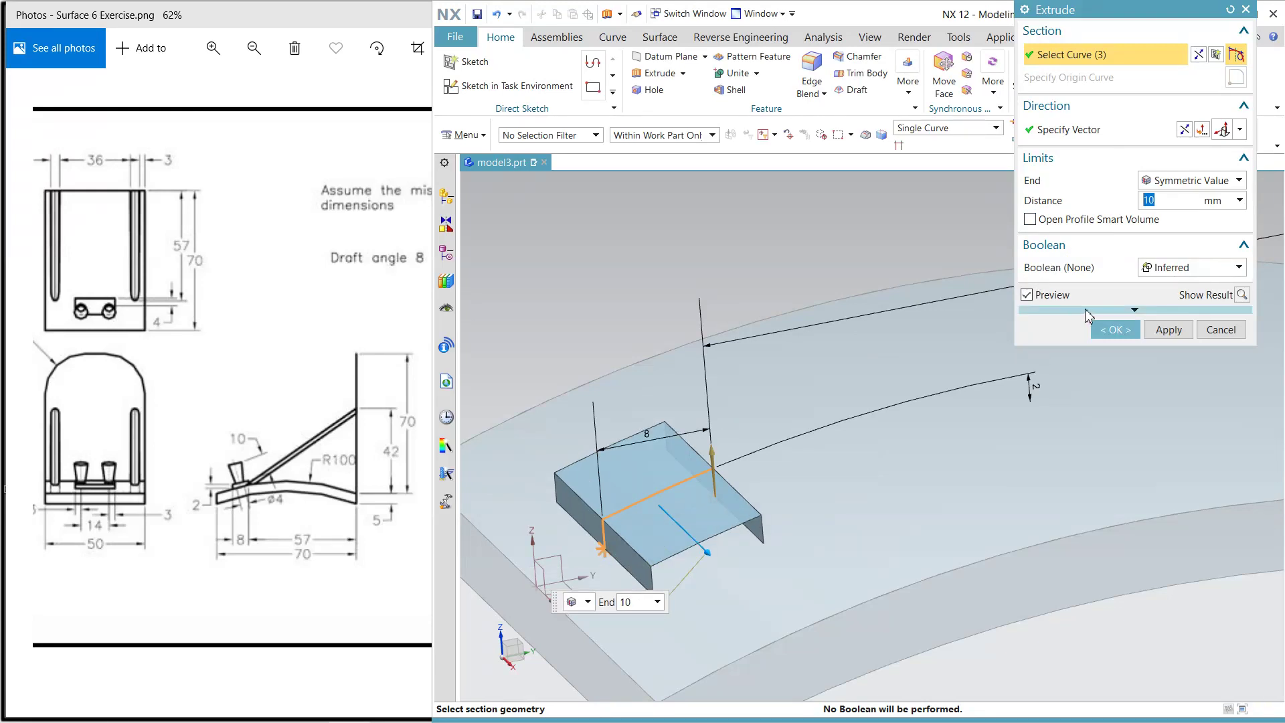
click(1115, 329)
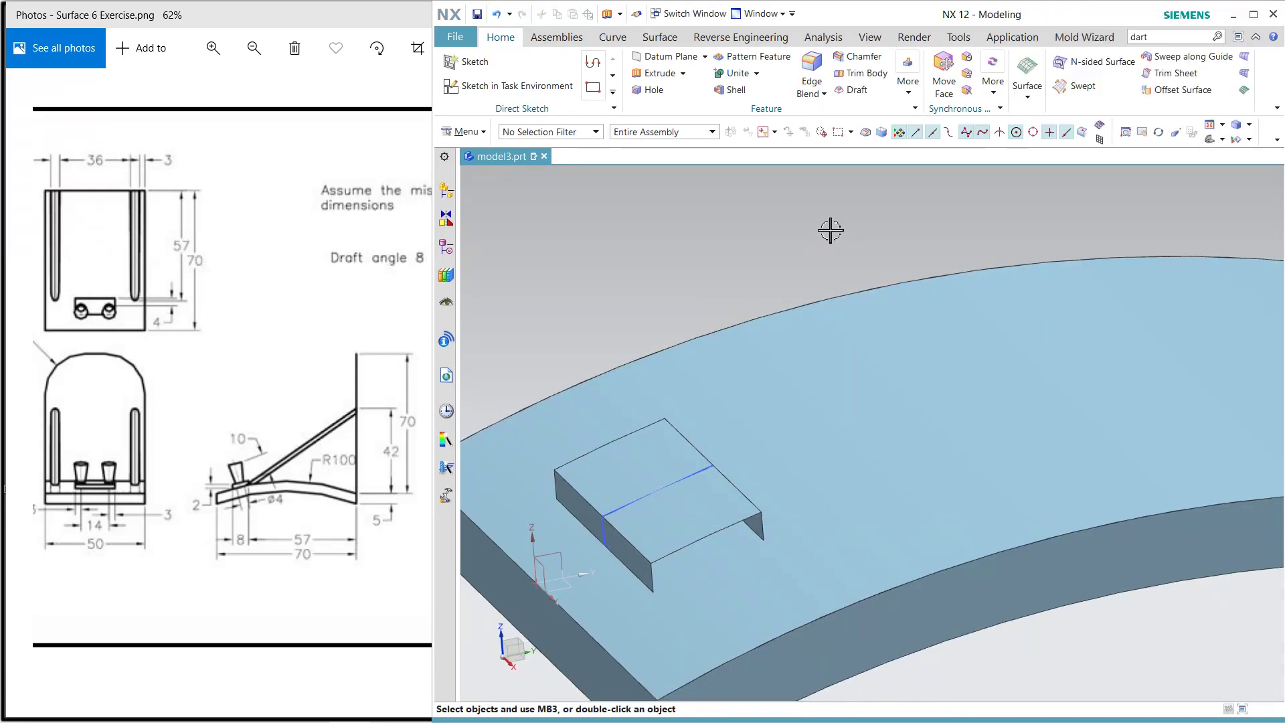
- Extrude the block's edge down along -ZC until the next face
mouse_move(829, 229)
middle_down()
mouse_move(823, 215)
mouse_move(834, 241)
middle_up()
click(655, 73)
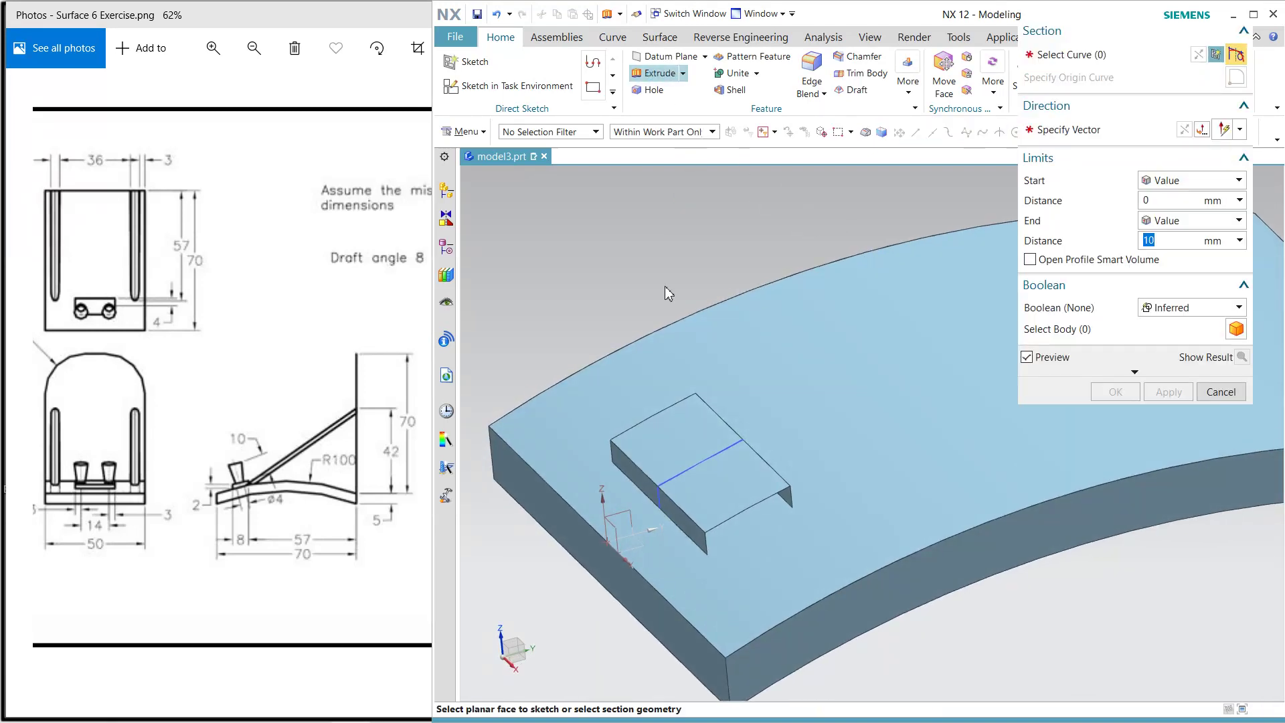
click(761, 498)
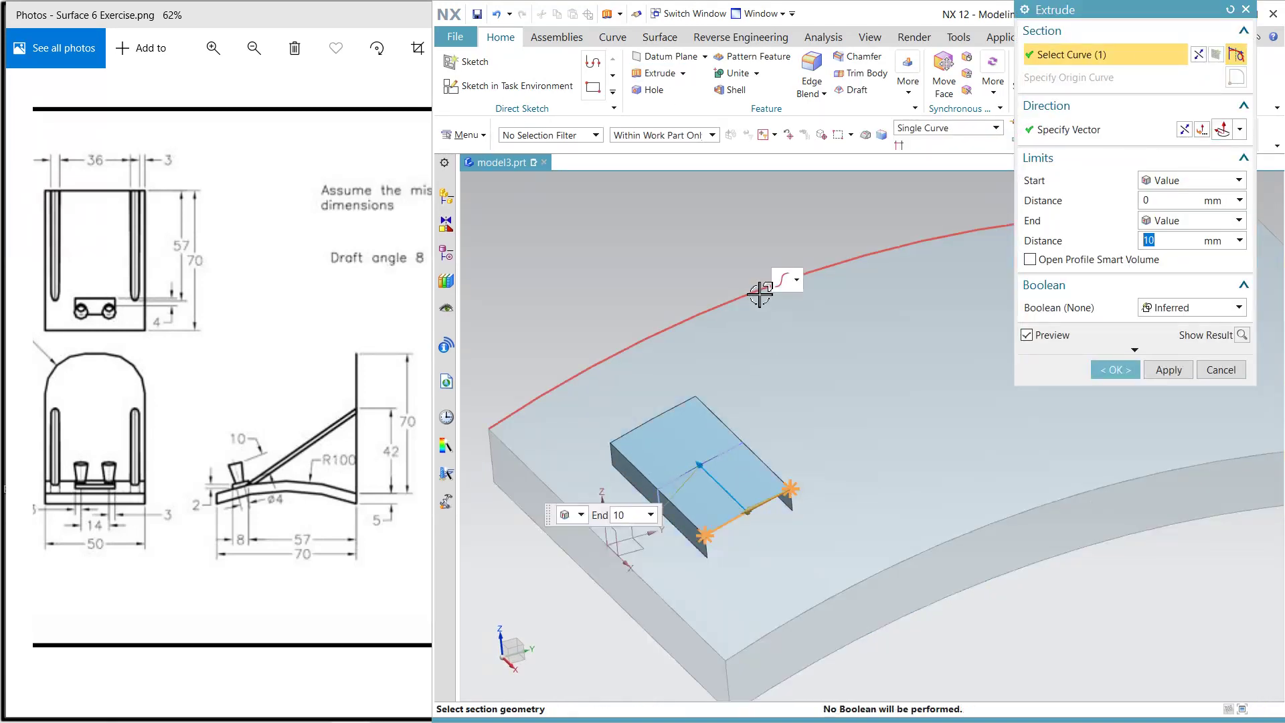
click(1240, 129)
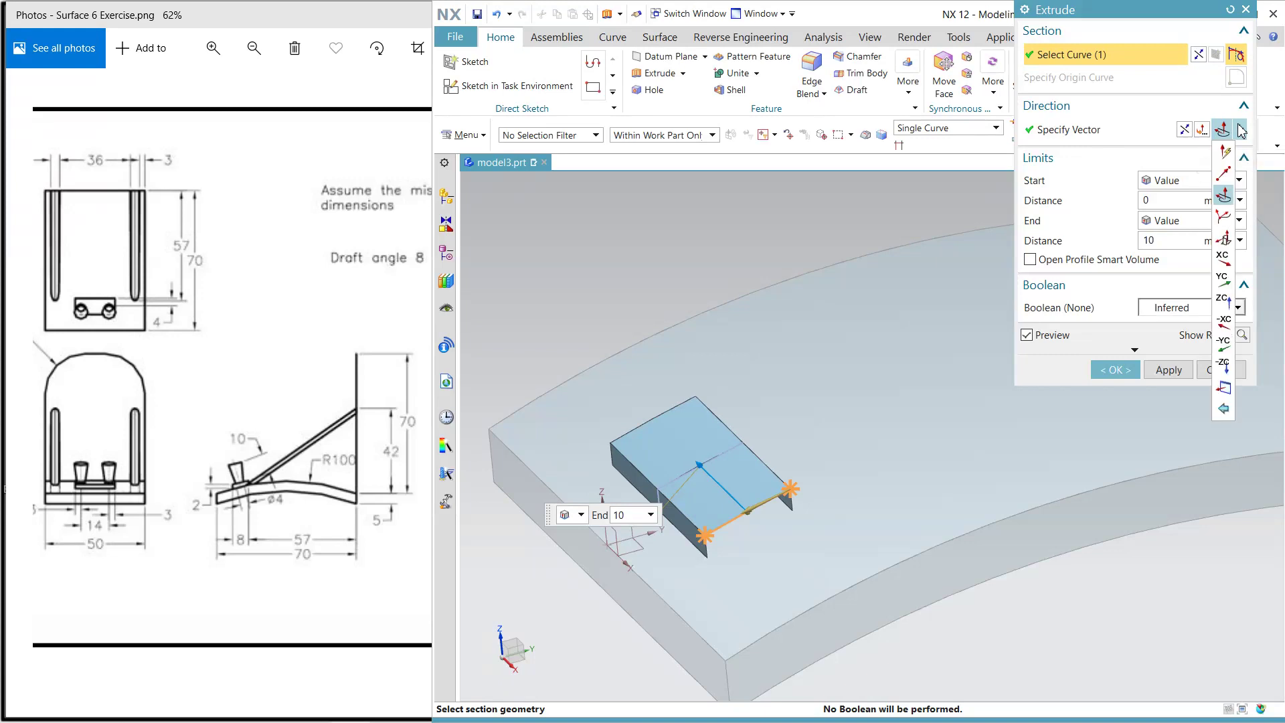
click(1223, 365)
click(1191, 220)
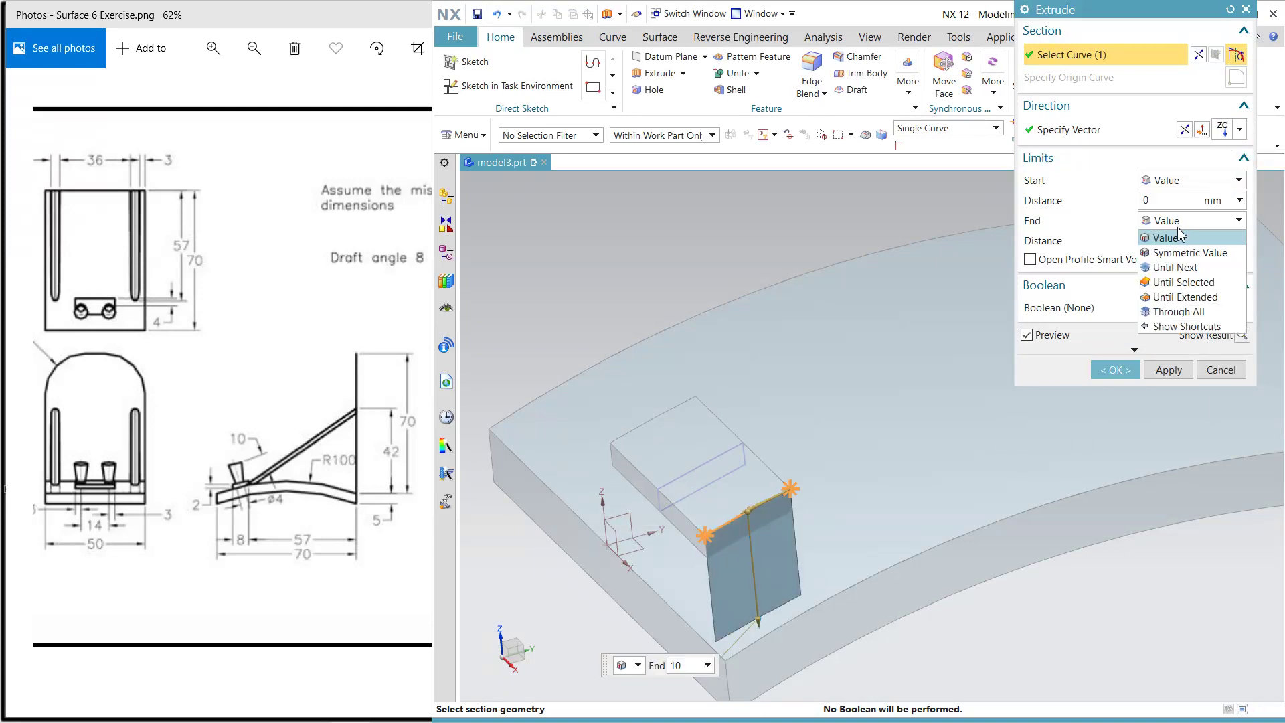
click(1176, 267)
click(1166, 349)
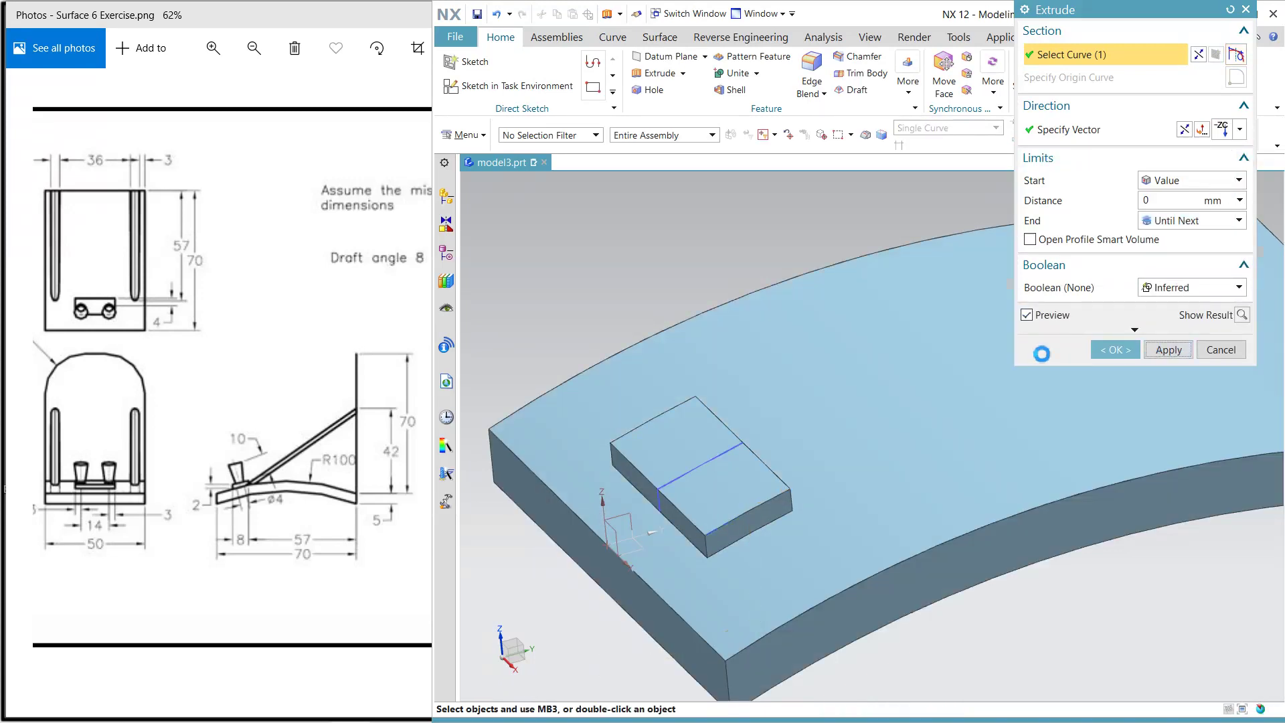
- Extrude the block's top edge down with End Until Selected at the plate's top face
click(681, 403)
click(1190, 220)
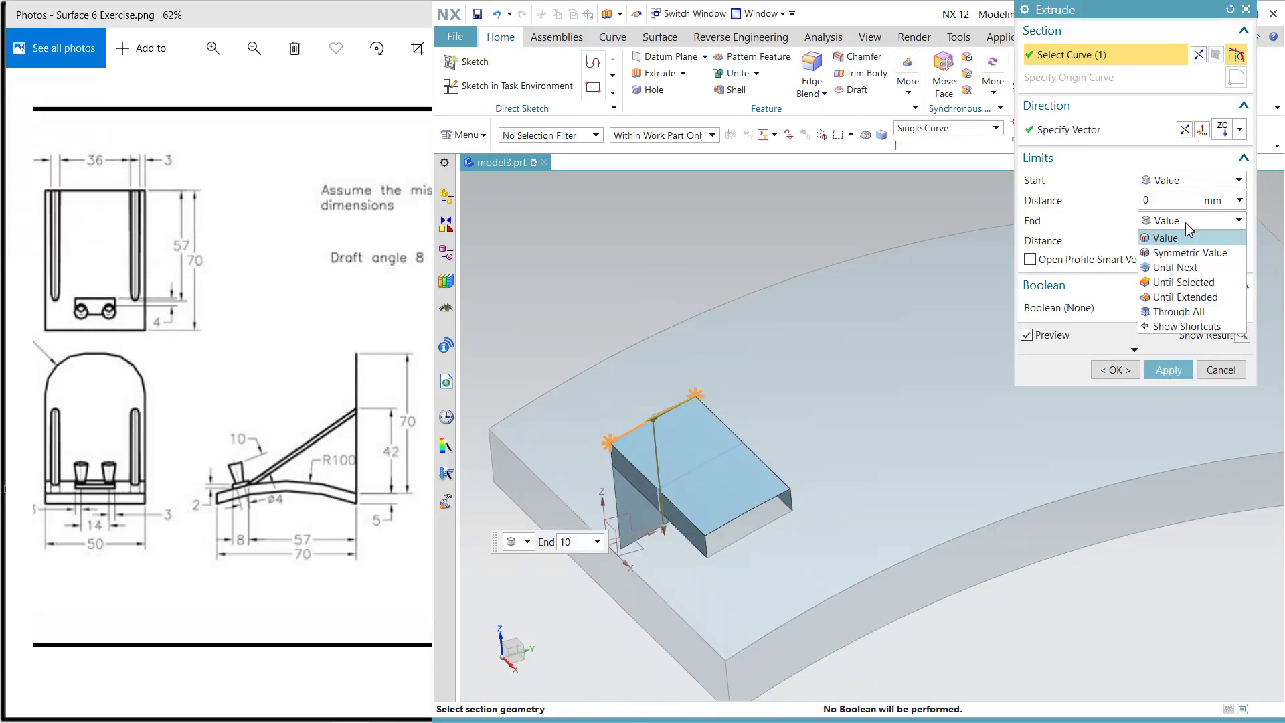
click(1177, 270)
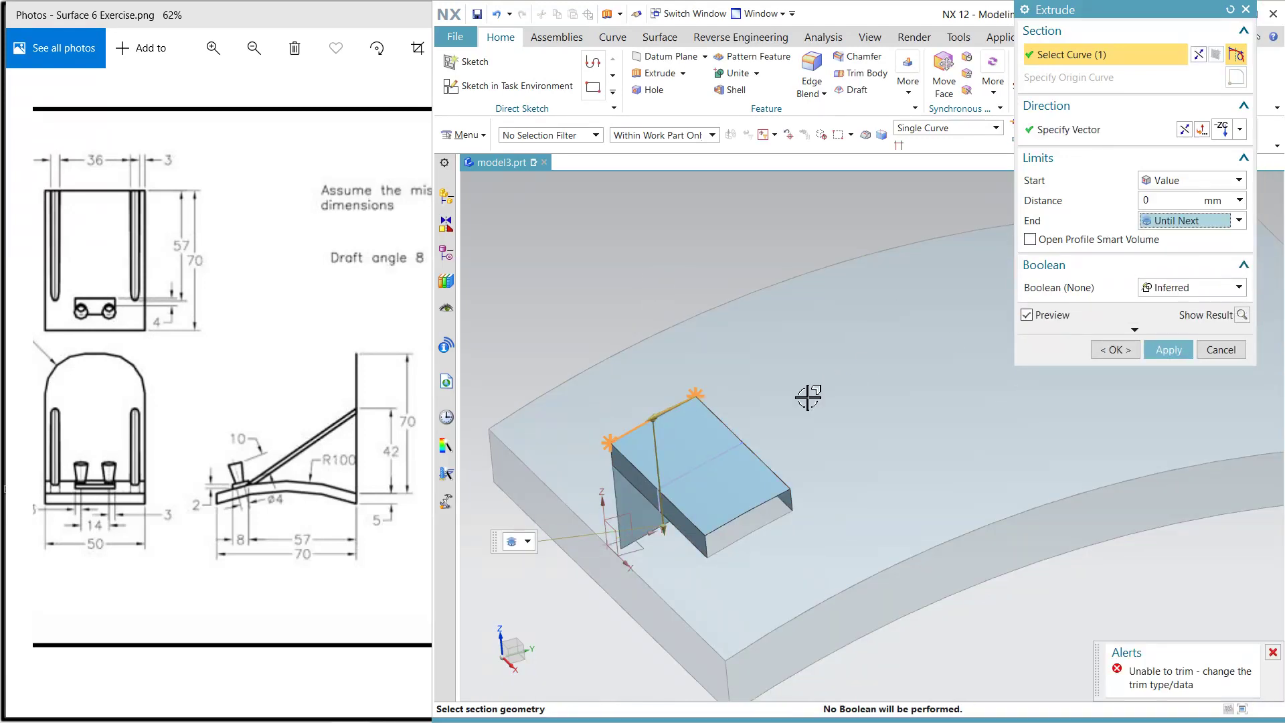
click(1181, 222)
click(1181, 284)
click(770, 353)
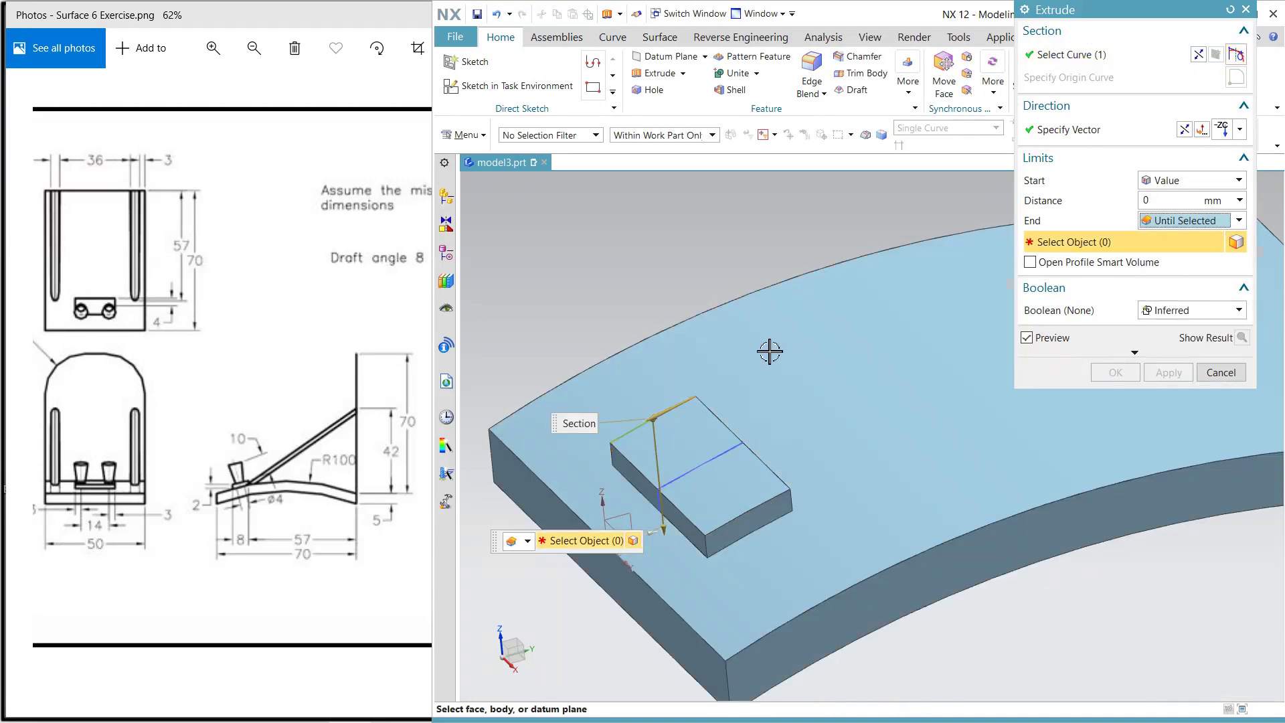
click(1116, 372)
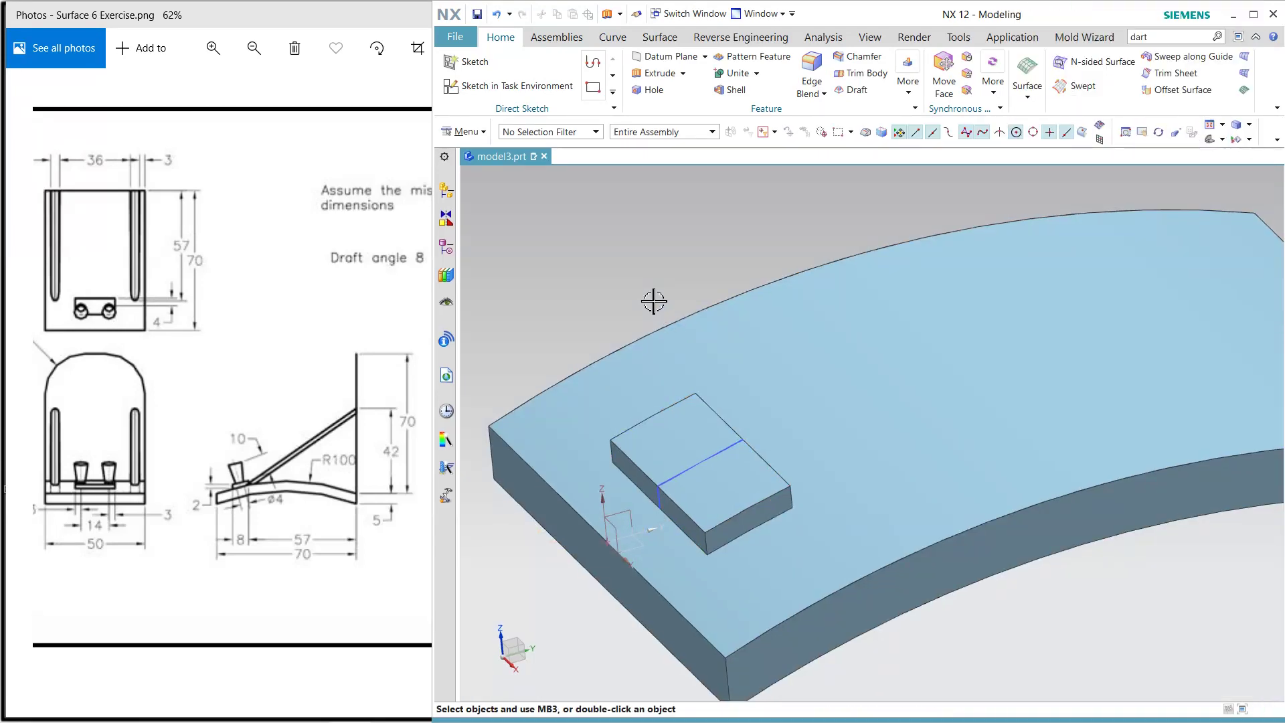
- Trim the sheet body along the rectangle's top, left and bottom edges with Trim Sheet
drag(669, 304, 891, 174)
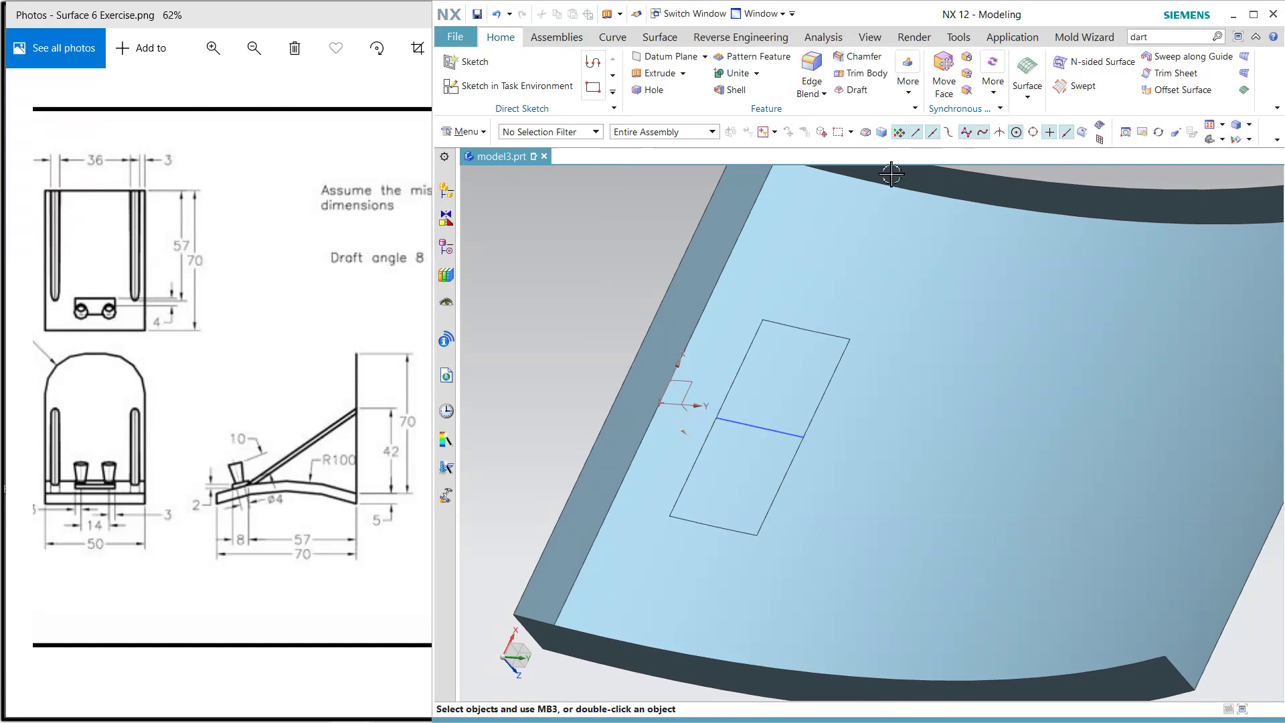
click(673, 42)
click(867, 62)
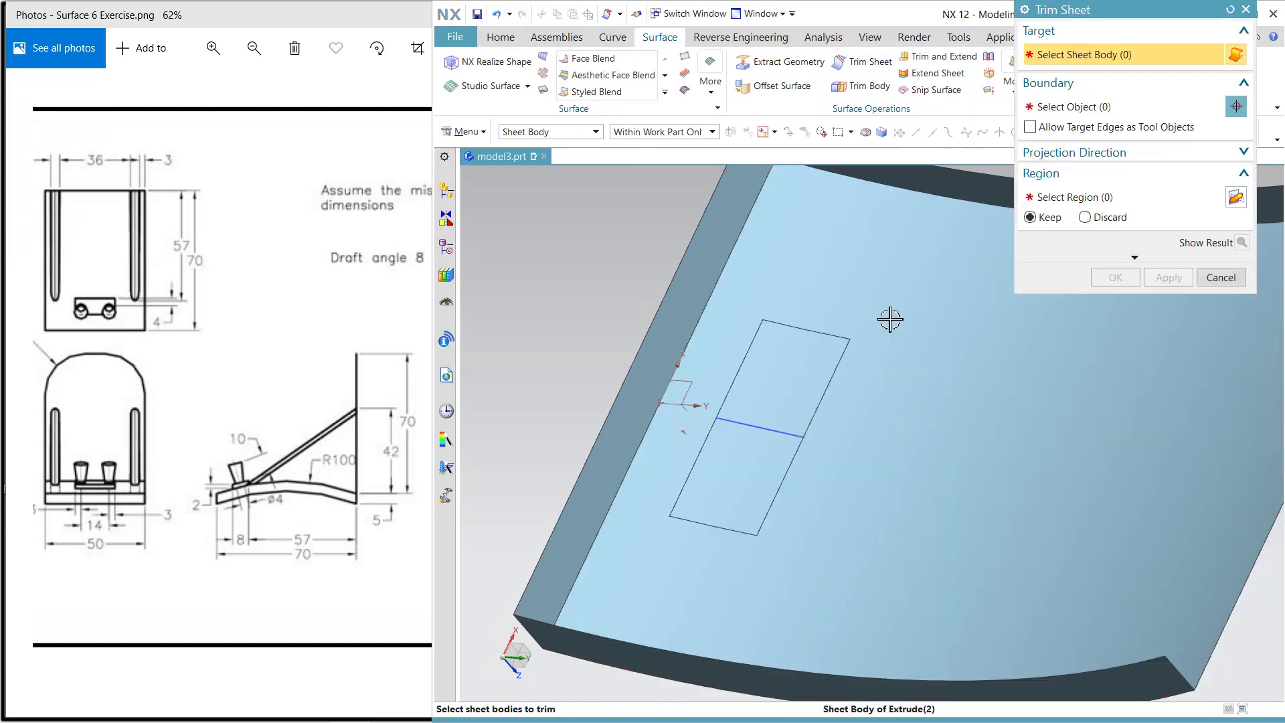
click(889, 320)
middle_click(817, 331)
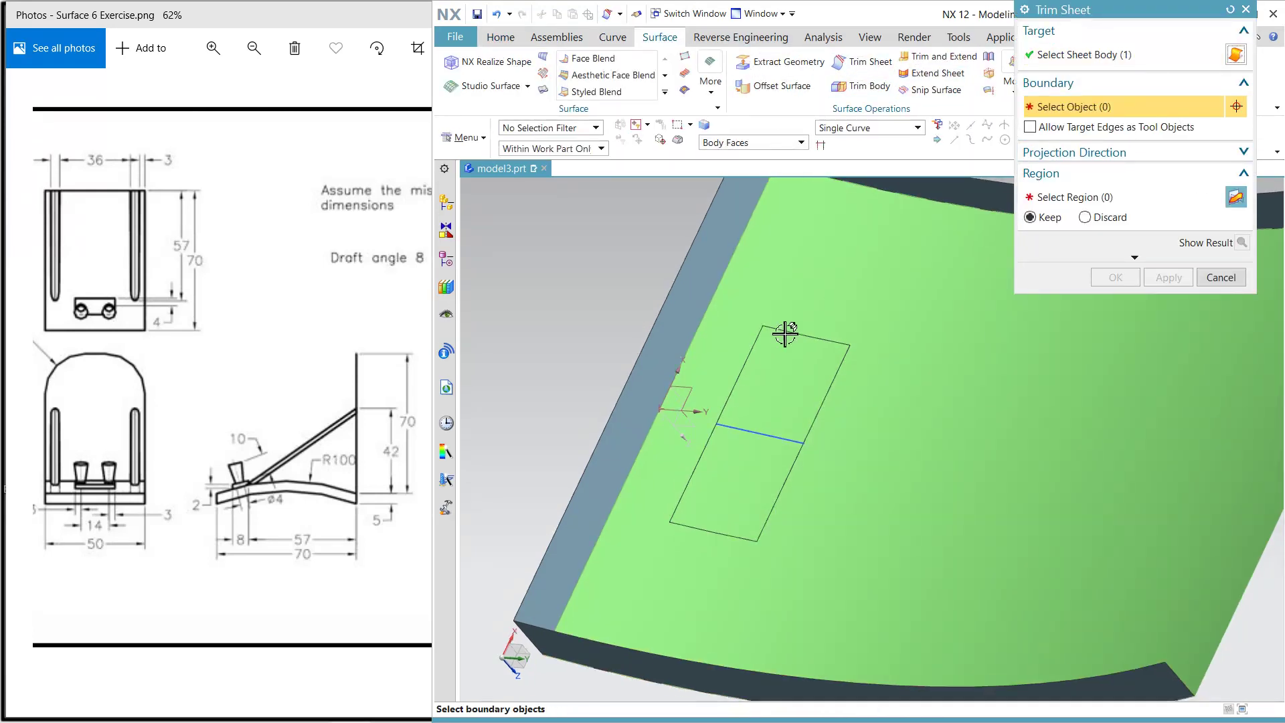
click(794, 334)
click(745, 359)
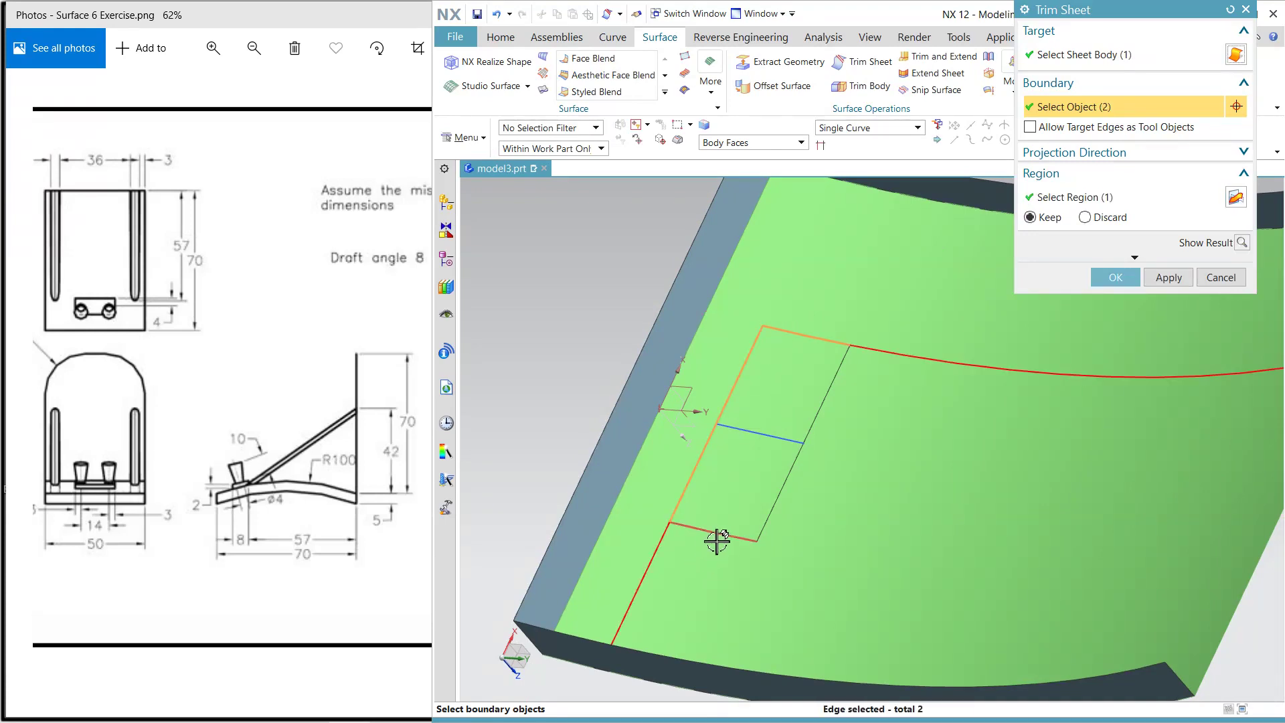
click(717, 540)
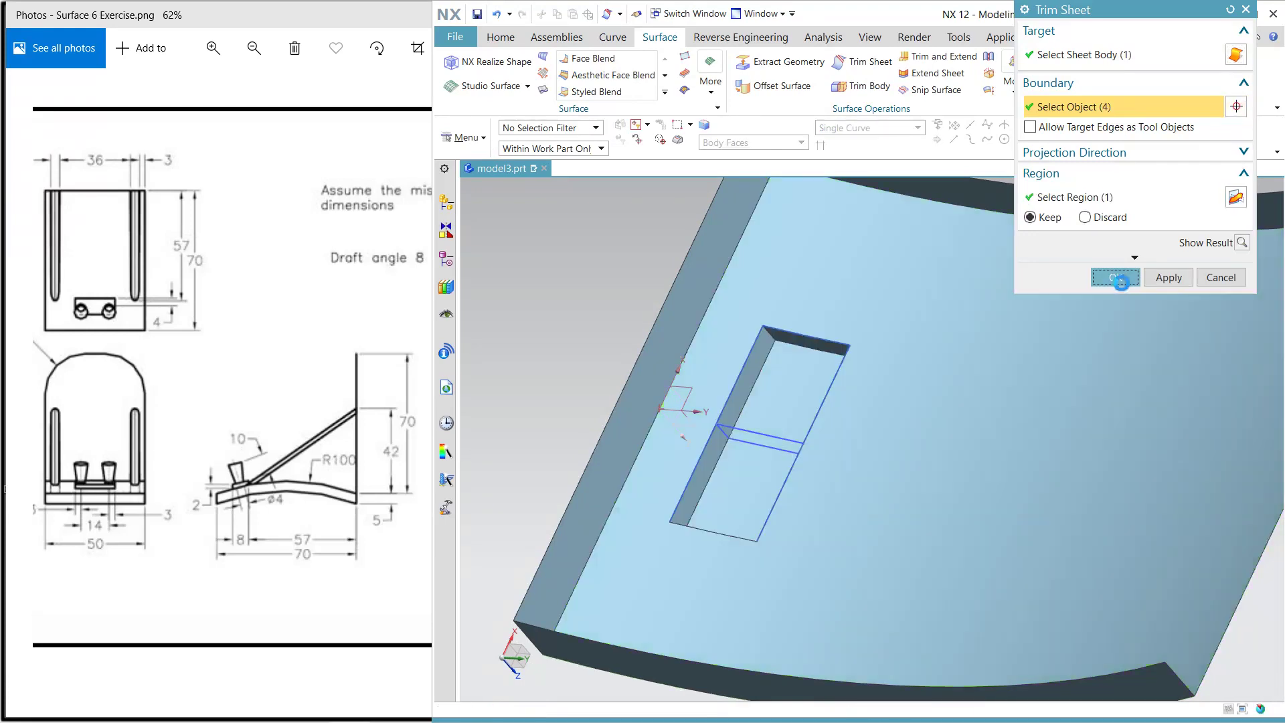
click(1116, 278)
middle_drag(829, 465, 821, 568)
scroll(837, 424, down, 5)
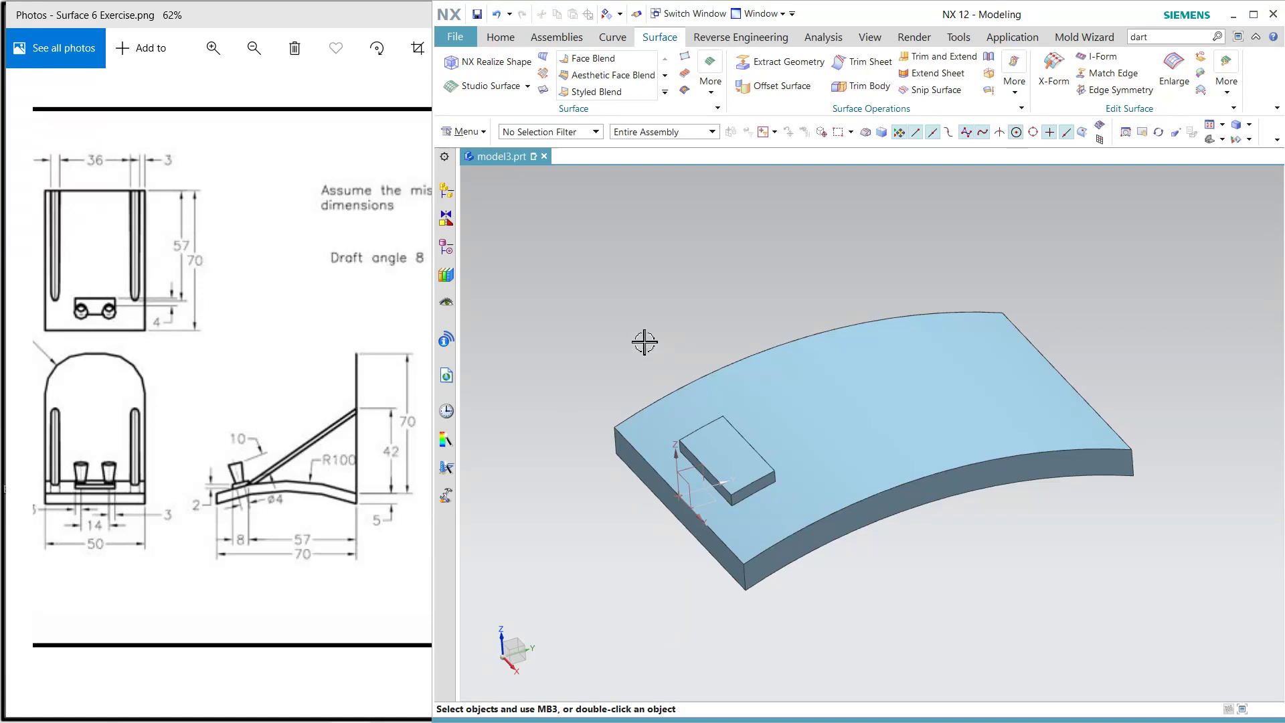
- Create a datum plane on the small block's face using its edge as reference
click(509, 38)
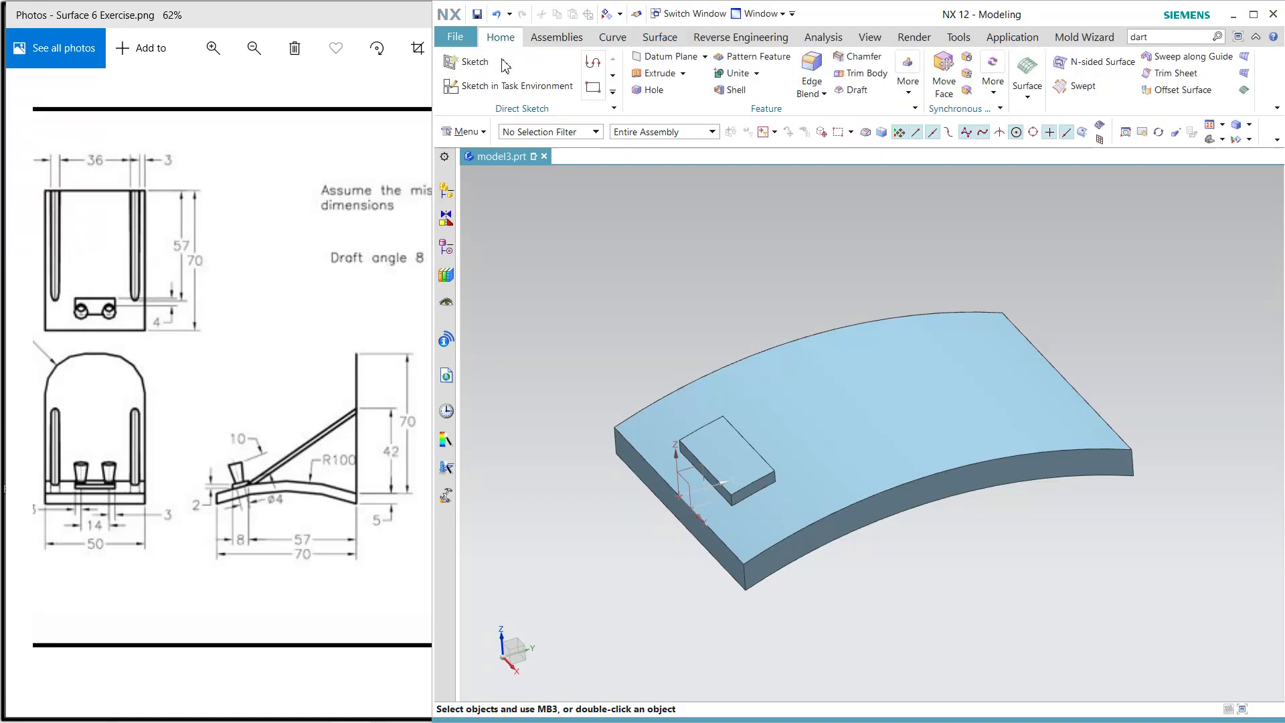
click(669, 56)
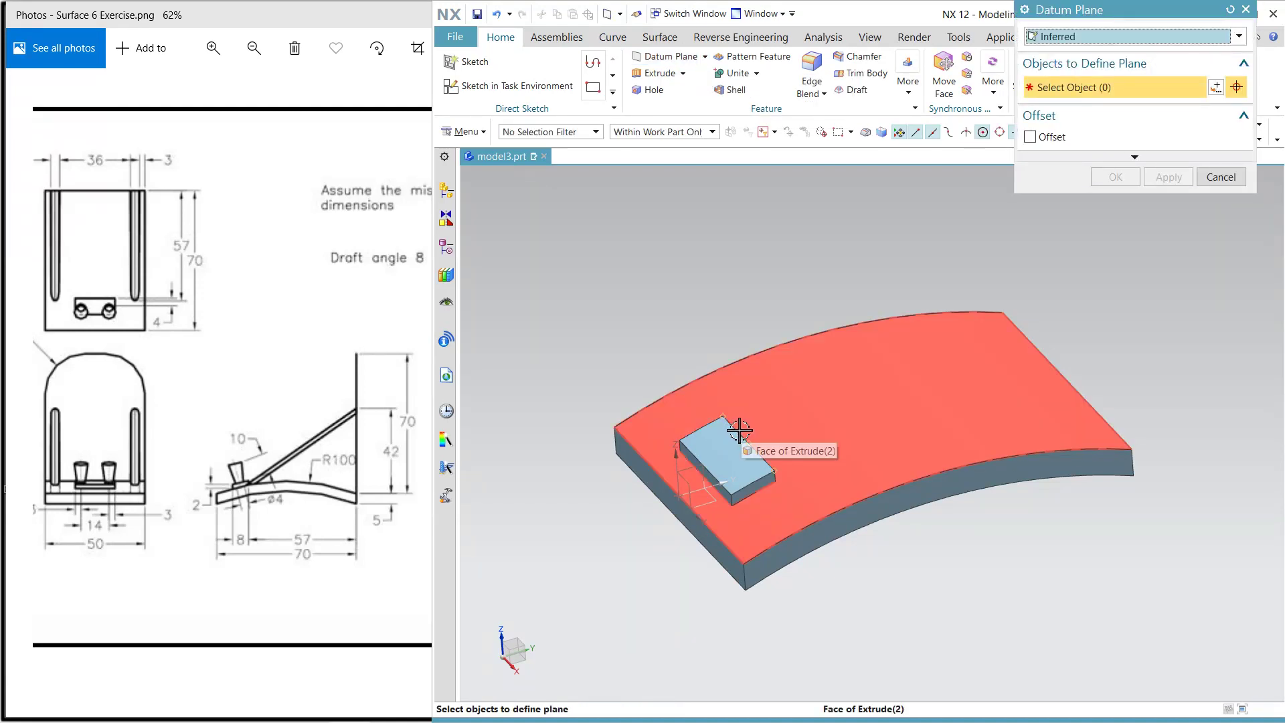
click(700, 450)
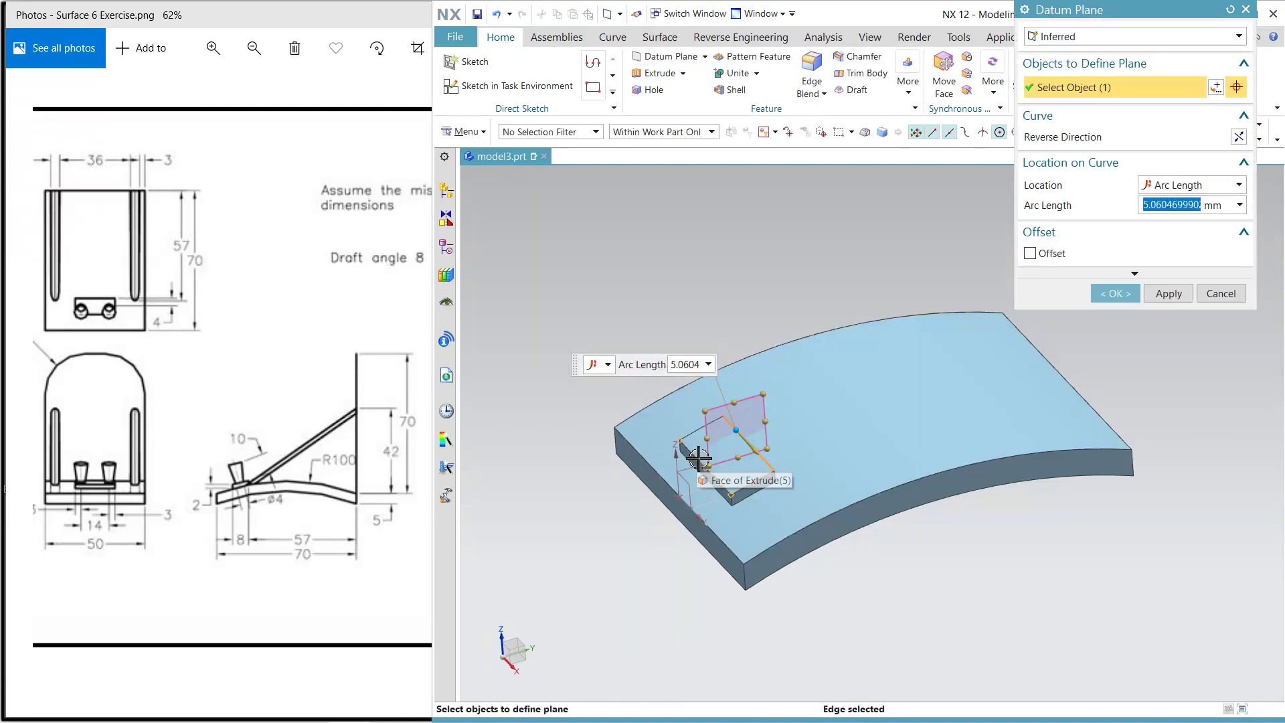
click(697, 458)
click(1102, 183)
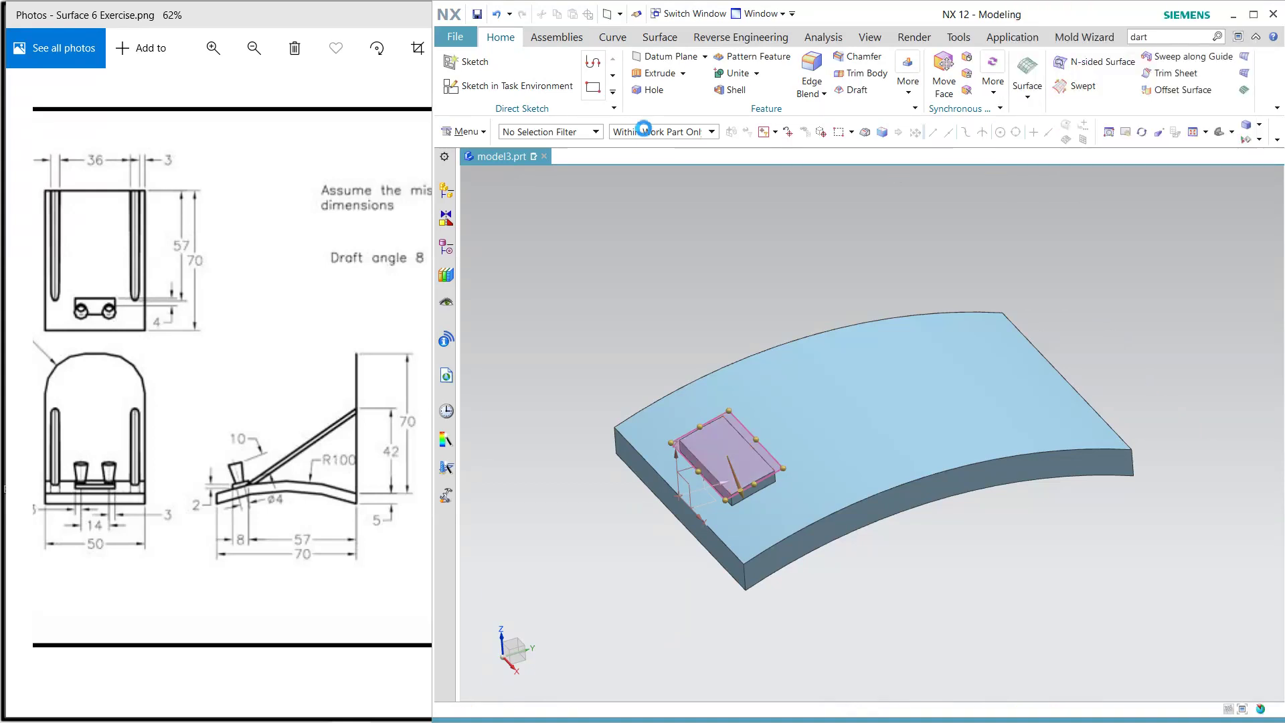
- Start a new sketch on the new datum plane, viewed flat
click(509, 85)
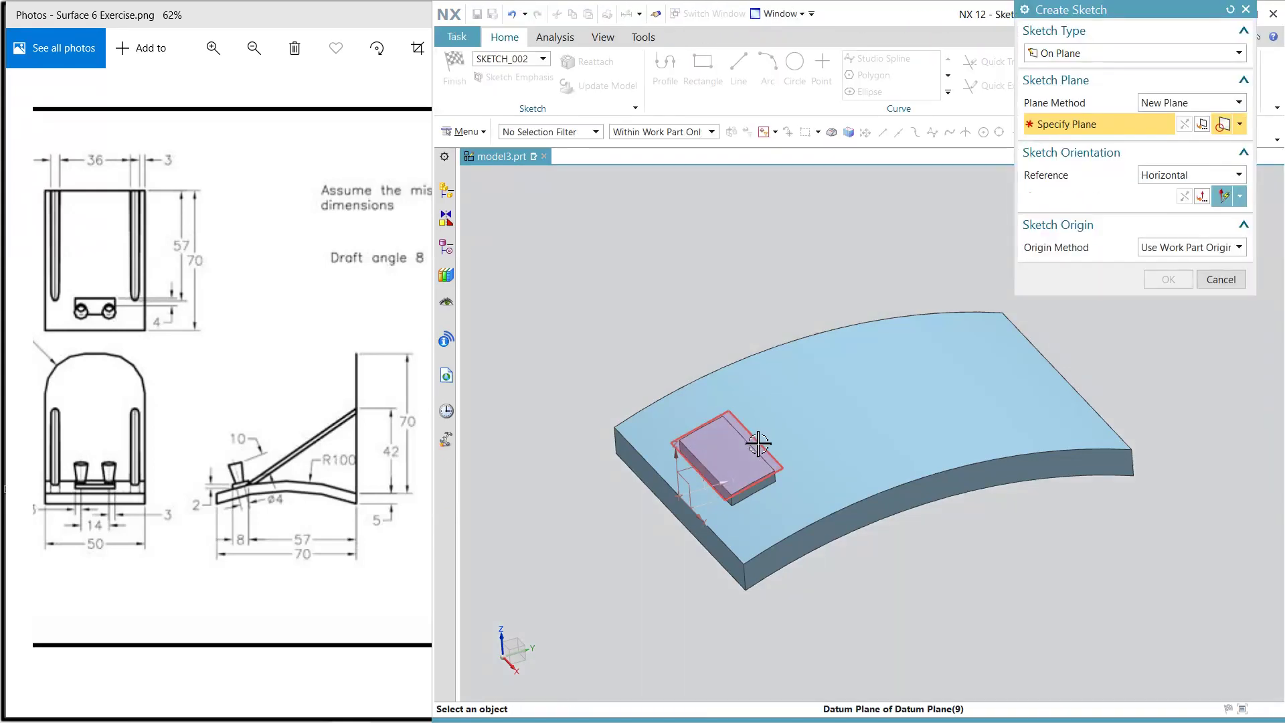
click(759, 439)
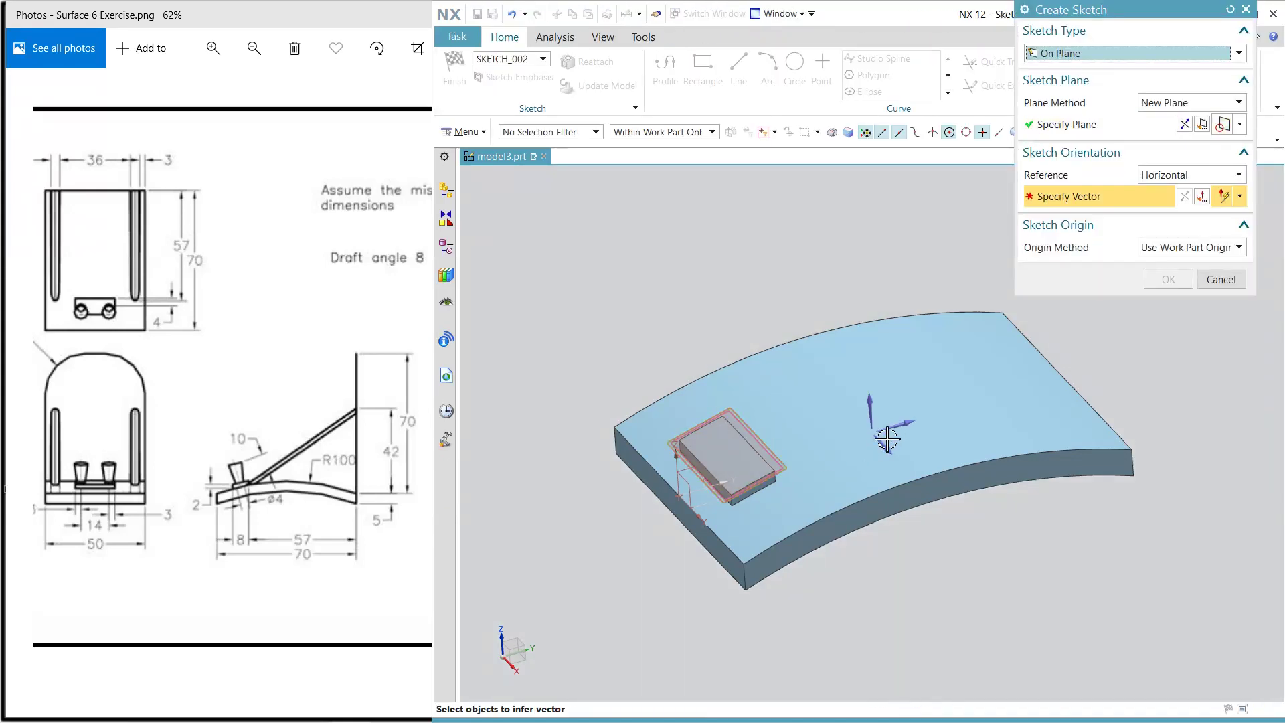
middle_click(774, 272)
scroll(989, 421, up, 2)
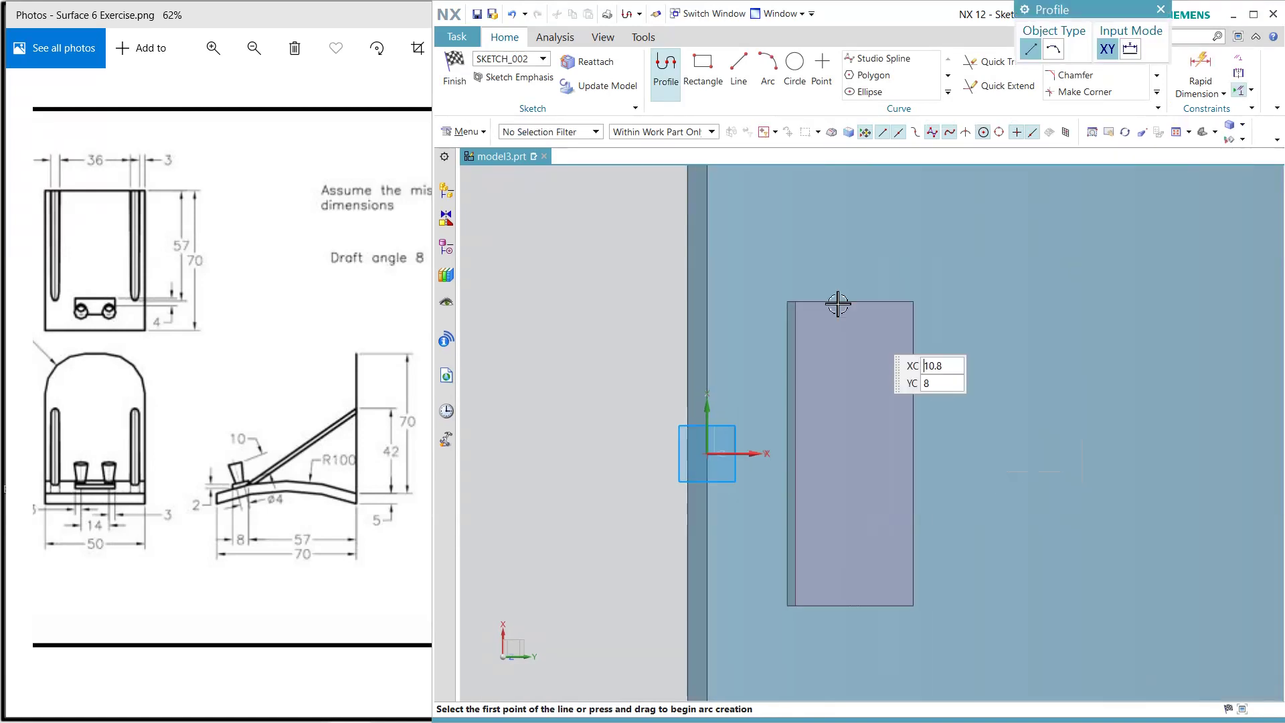
middle_drag(592, 356, 605, 476)
key(F8)
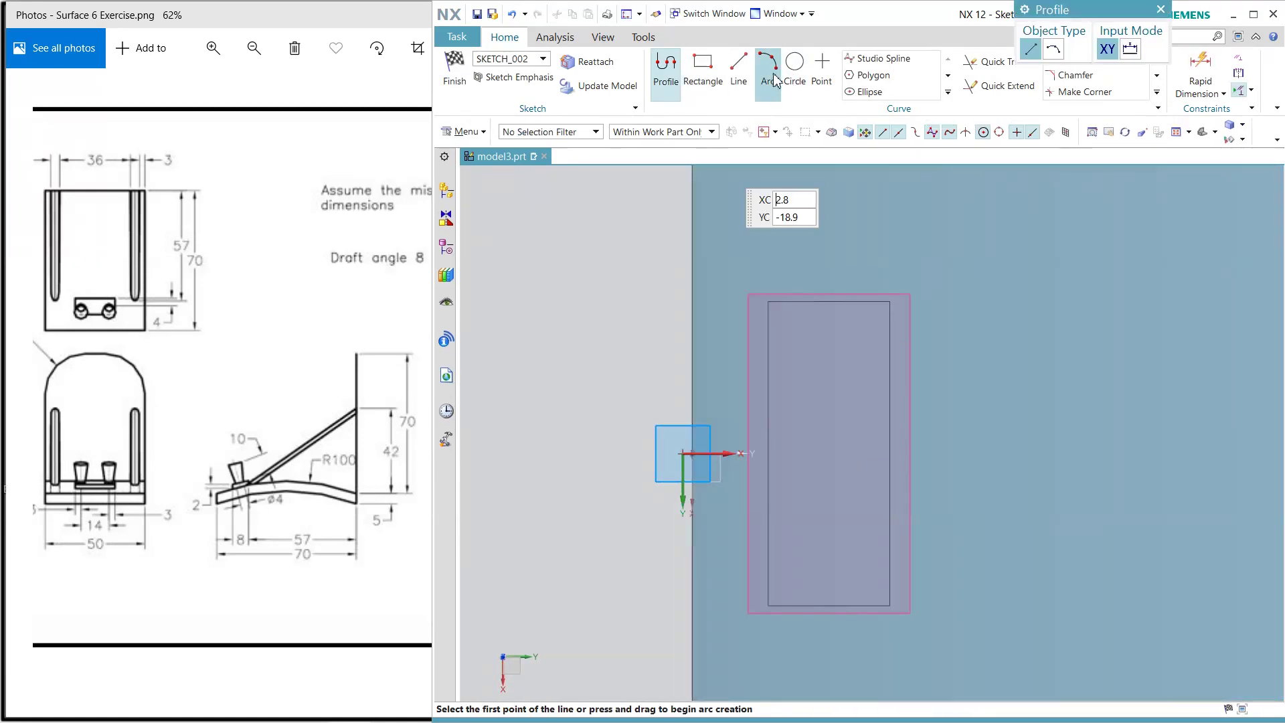
- Draw a 4 mm diameter circle inside the rectangle
click(794, 65)
click(828, 371)
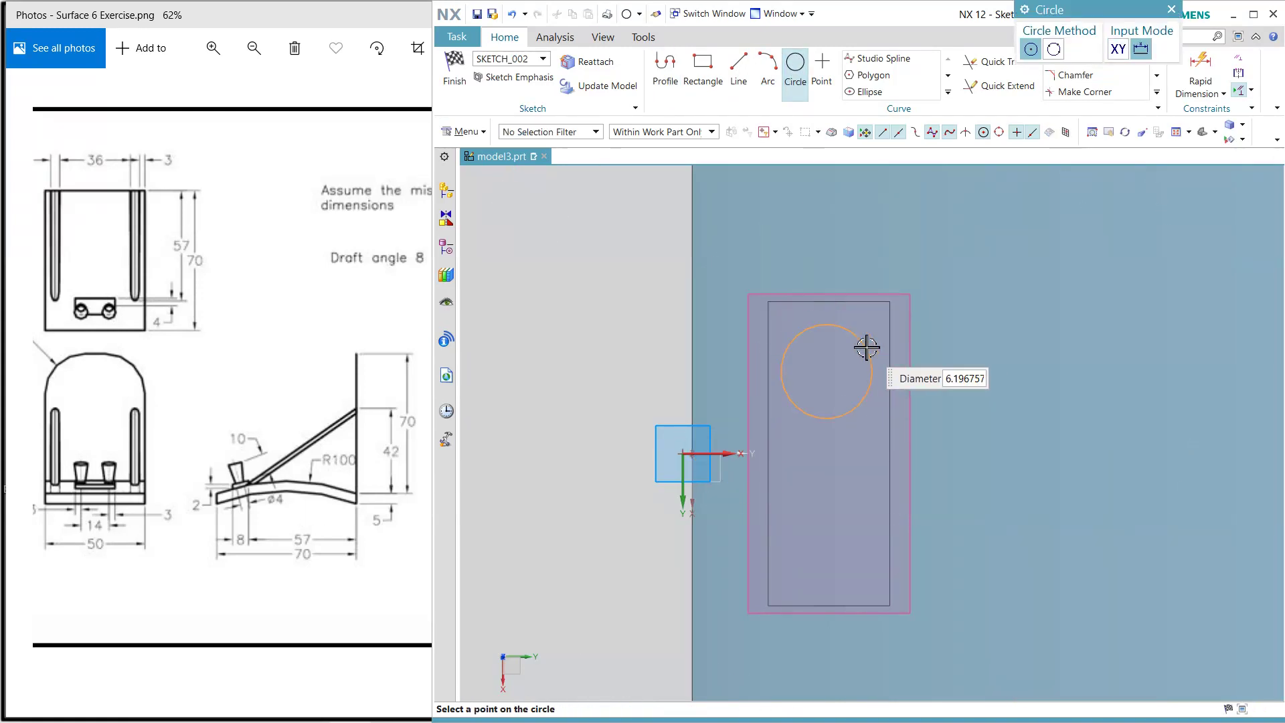
text(4)
key(Return)
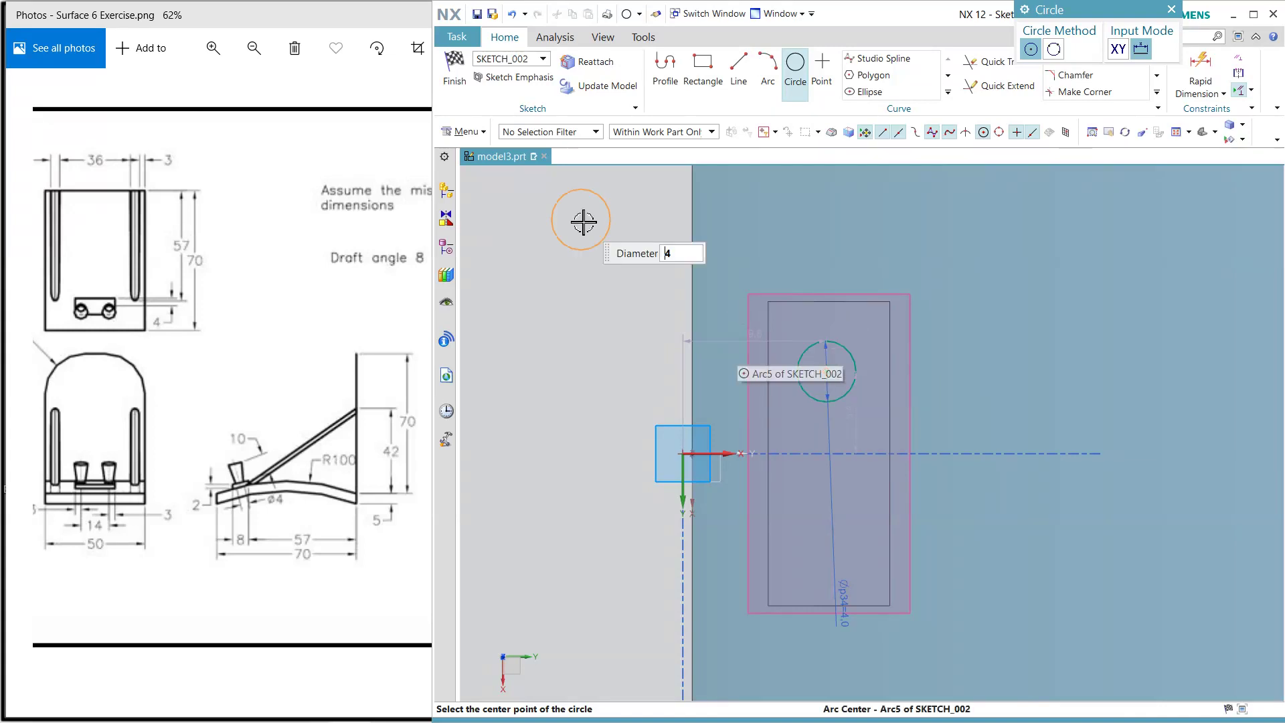
key(Escape)
- Dimension the circle centre 4 mm from the rectangle's right edge
click(1195, 69)
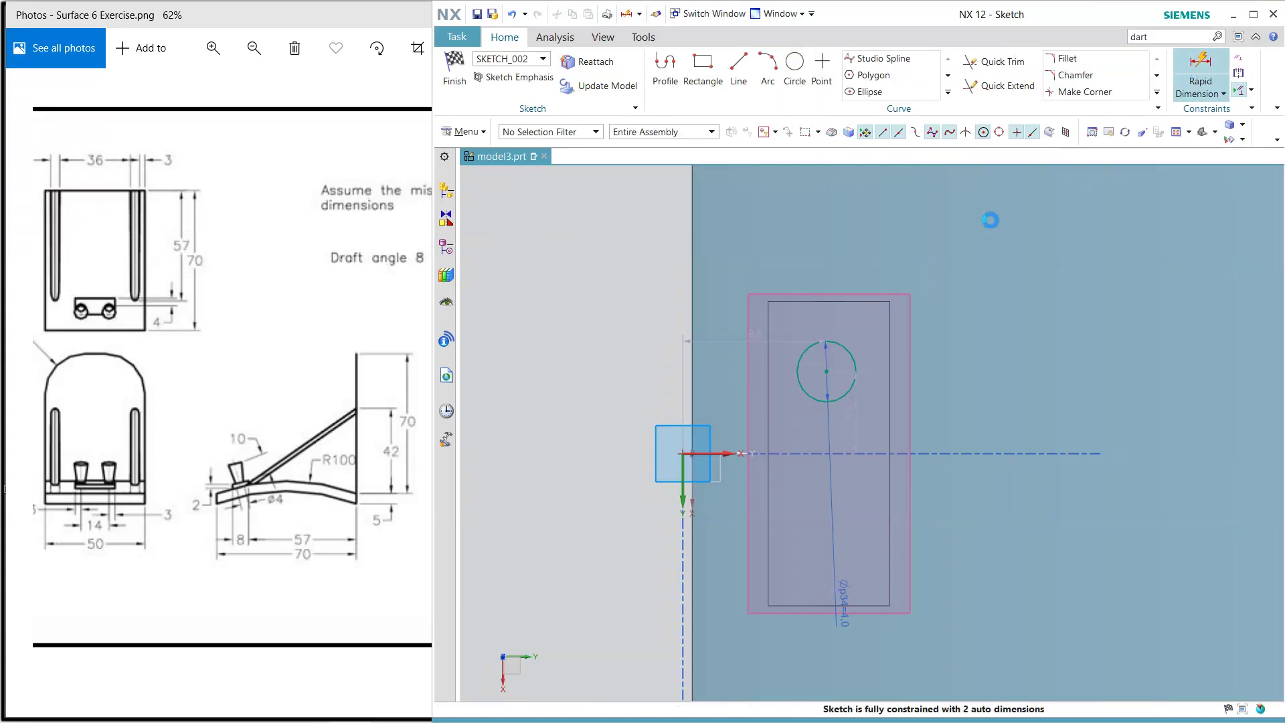
click(890, 364)
click(826, 367)
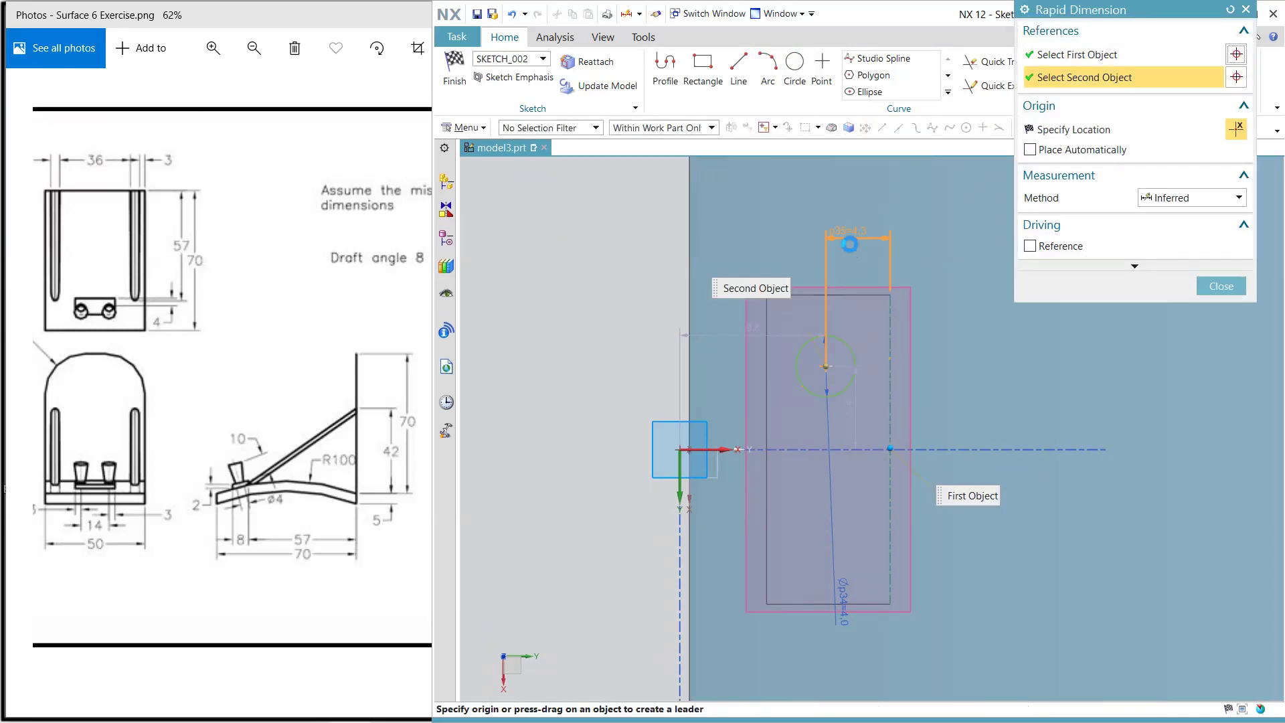
click(871, 233)
text(4)
key(Return)
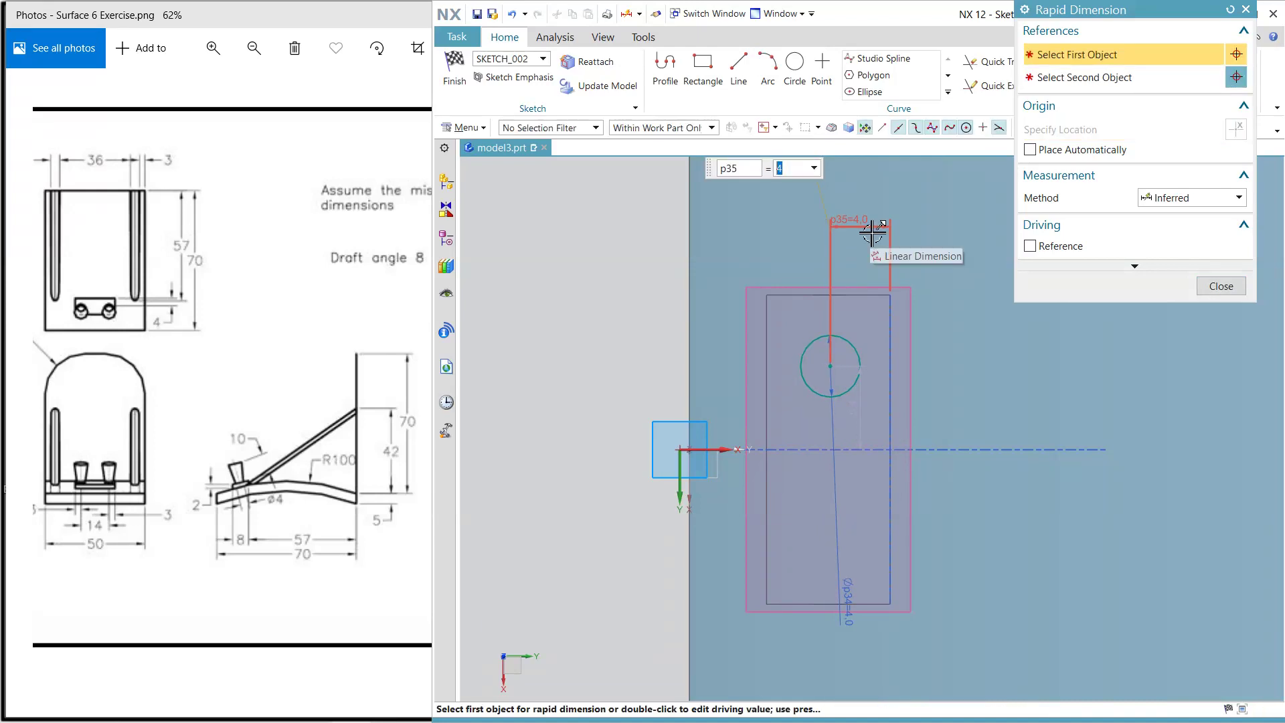
click(766, 411)
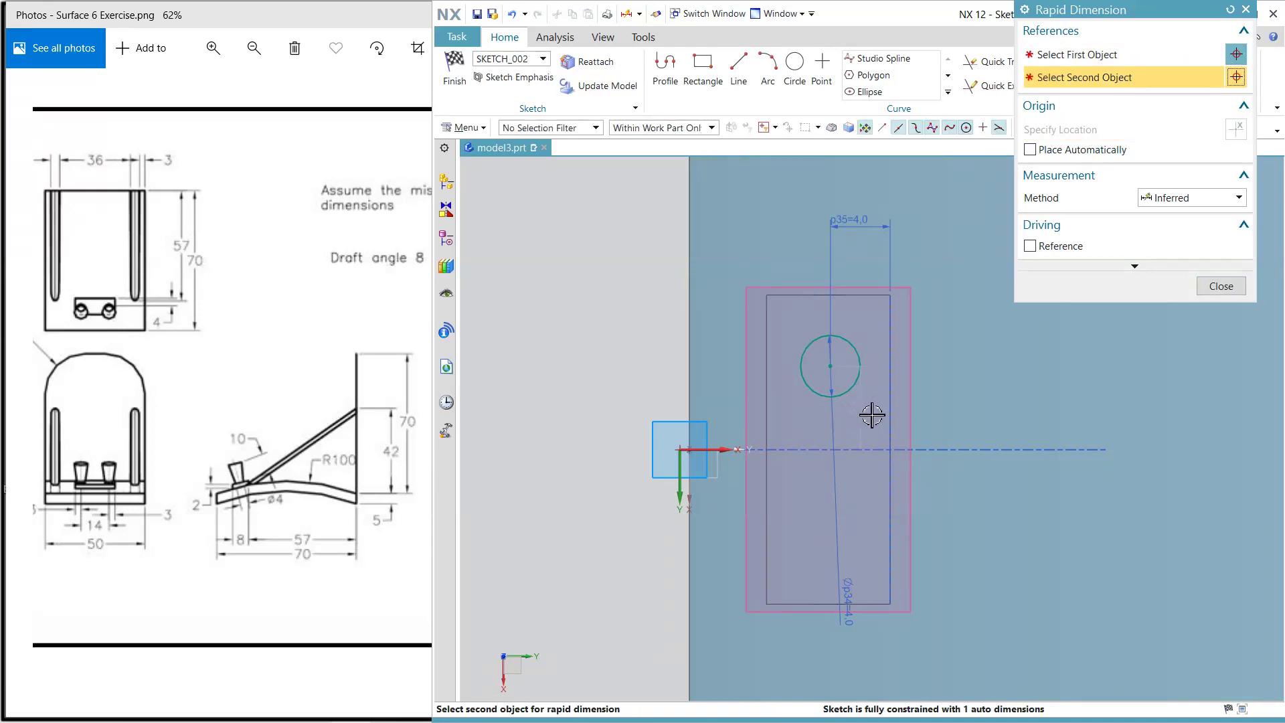
click(1221, 287)
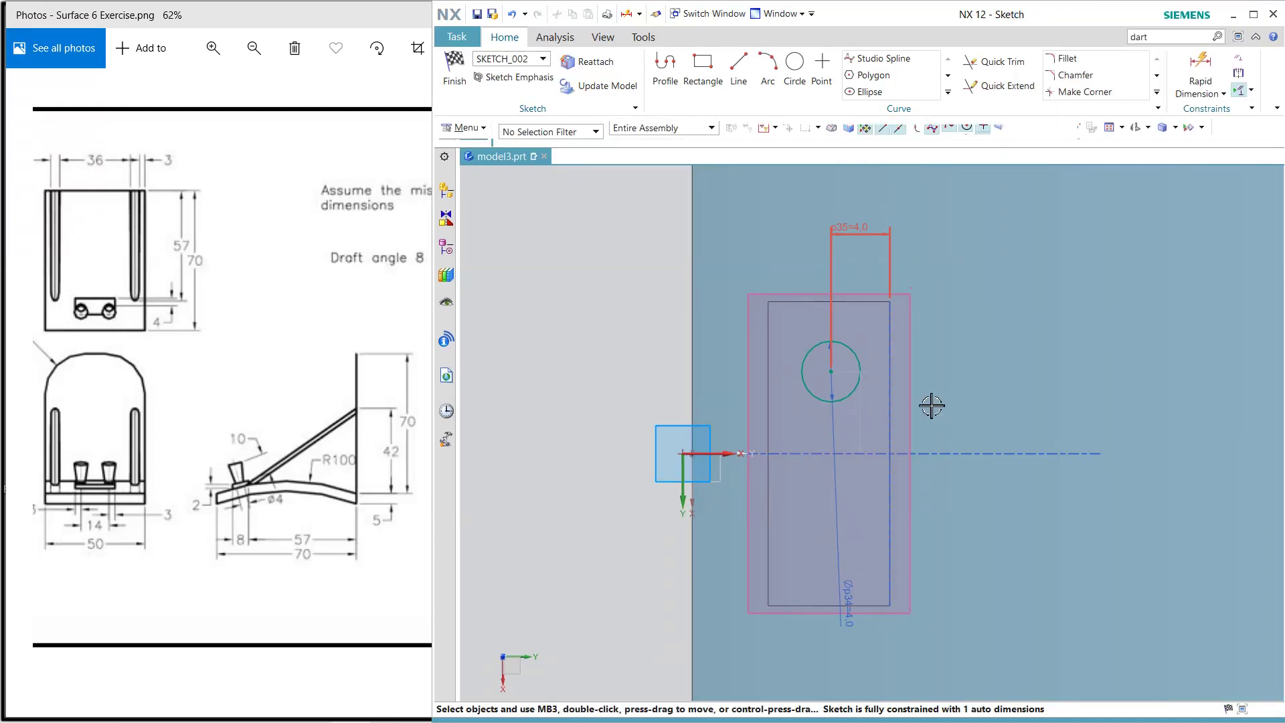
- Change the circle's locating dimension to 7 mm
double_click(862, 415)
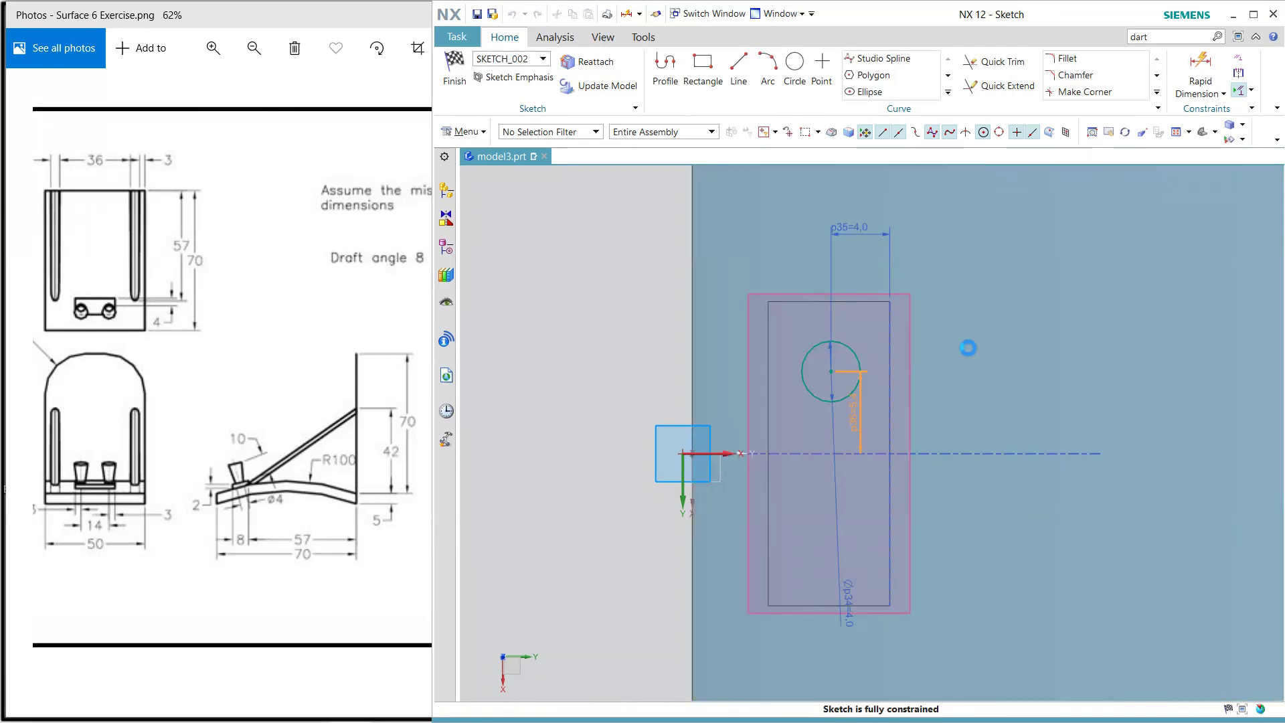
text(7)
key(Return)
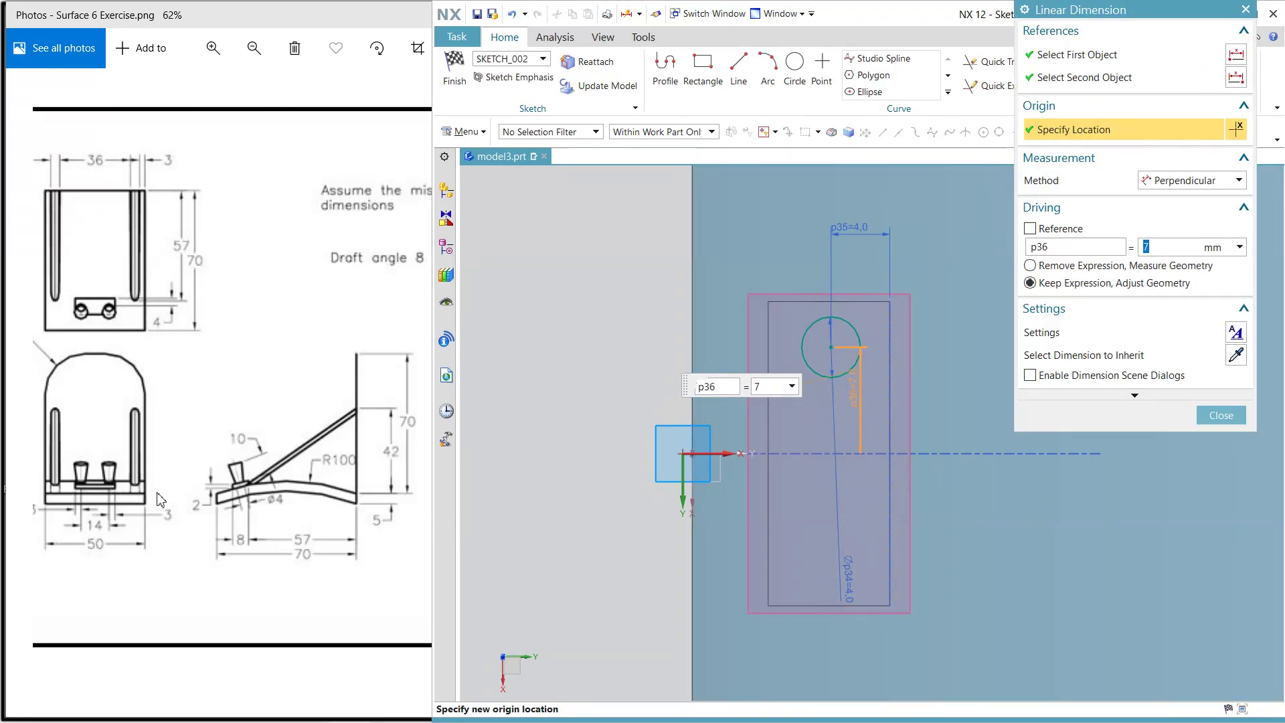
- Extrude the circle along the normal of the pad's top face
click(456, 70)
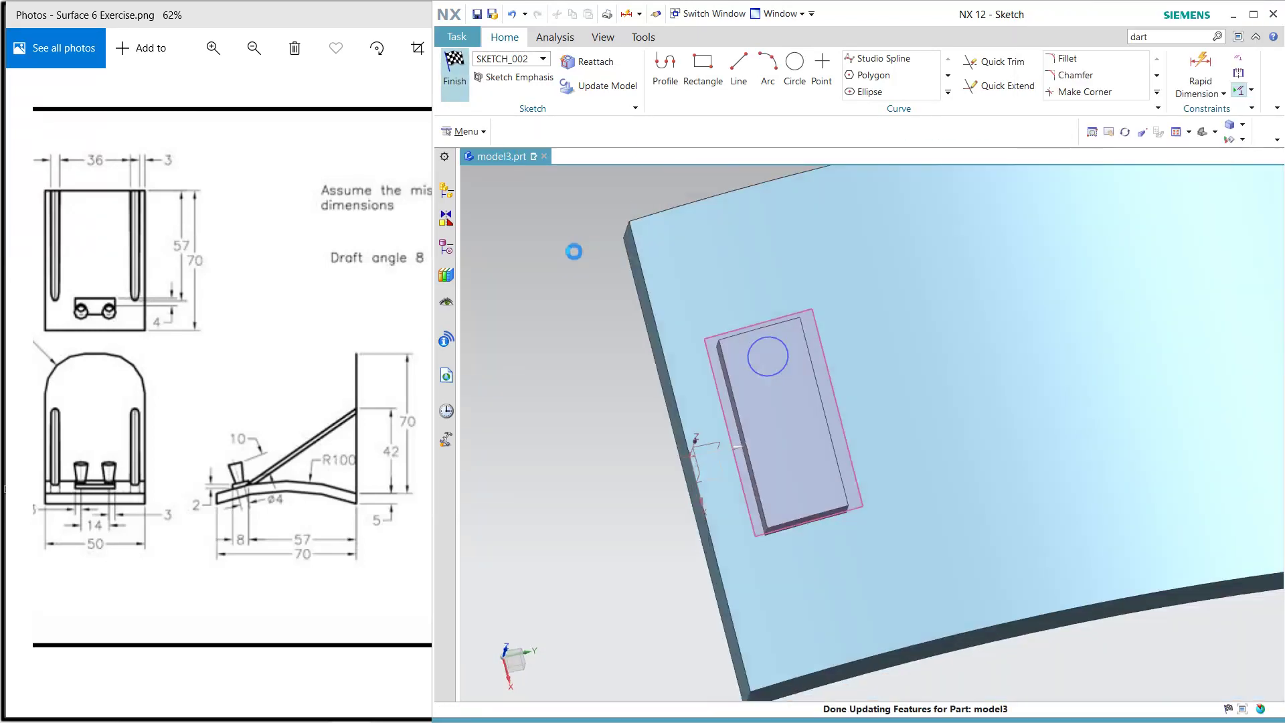
click(655, 74)
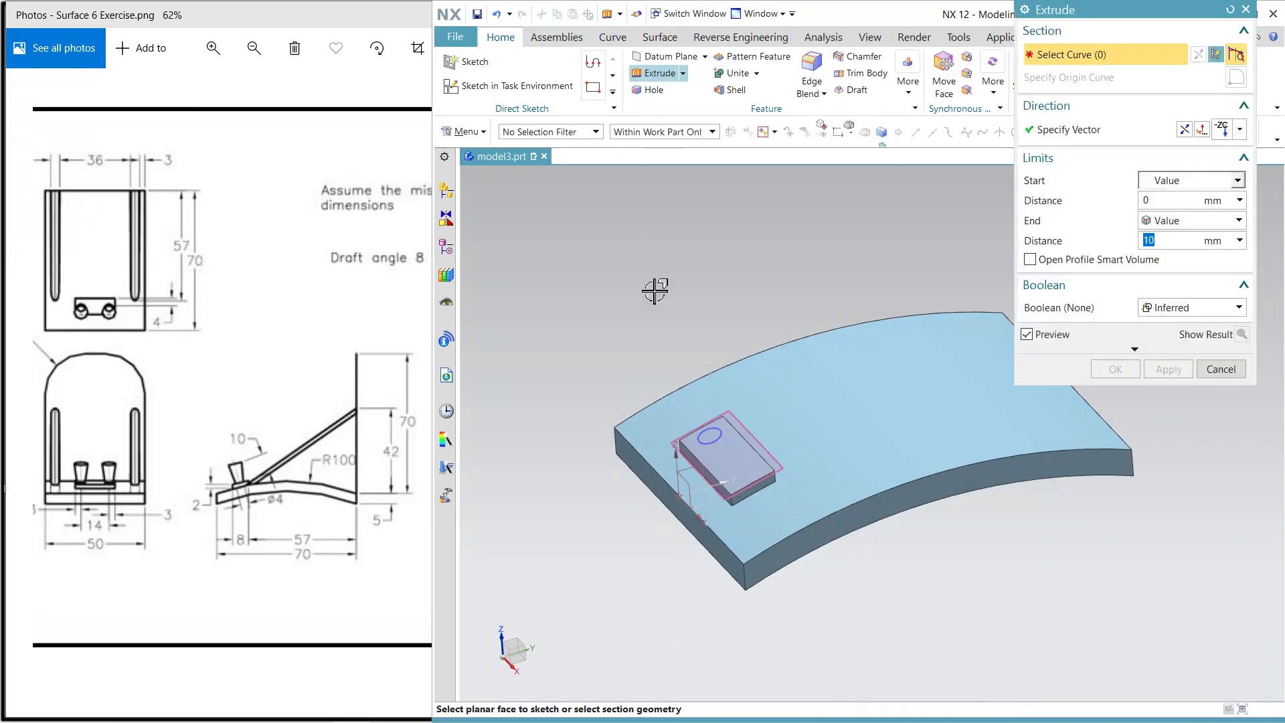
click(723, 436)
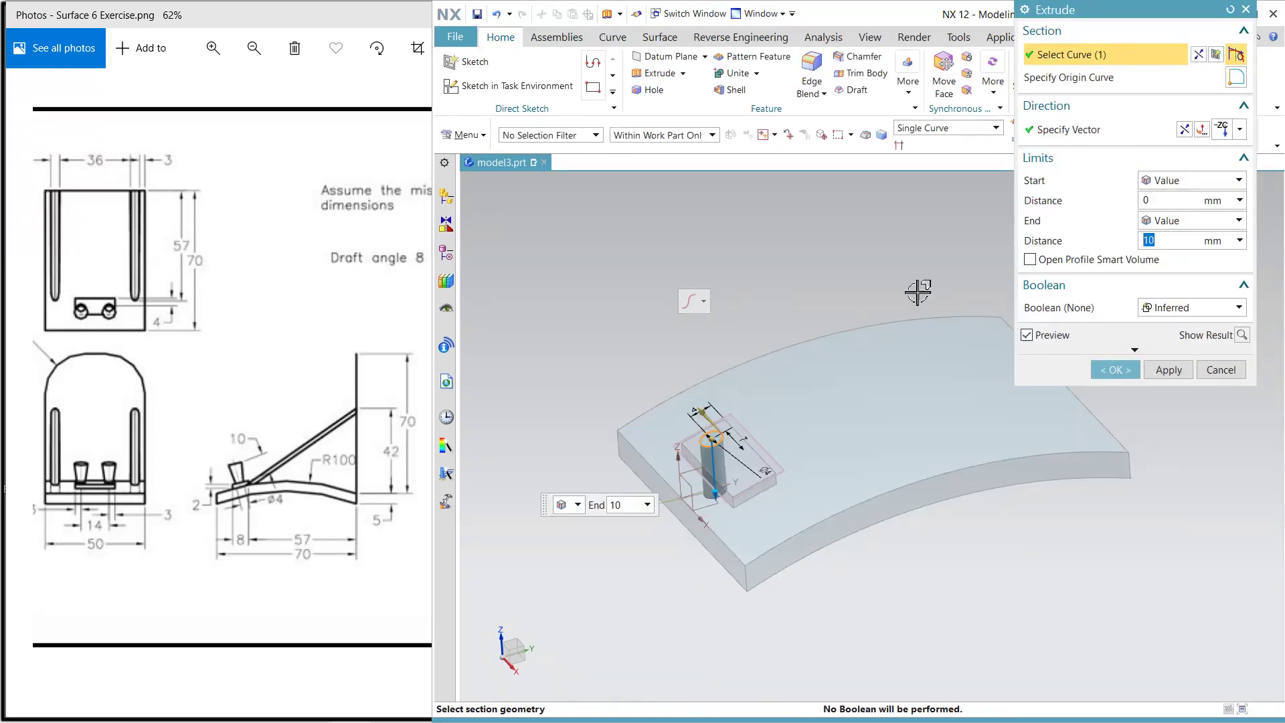
click(1241, 130)
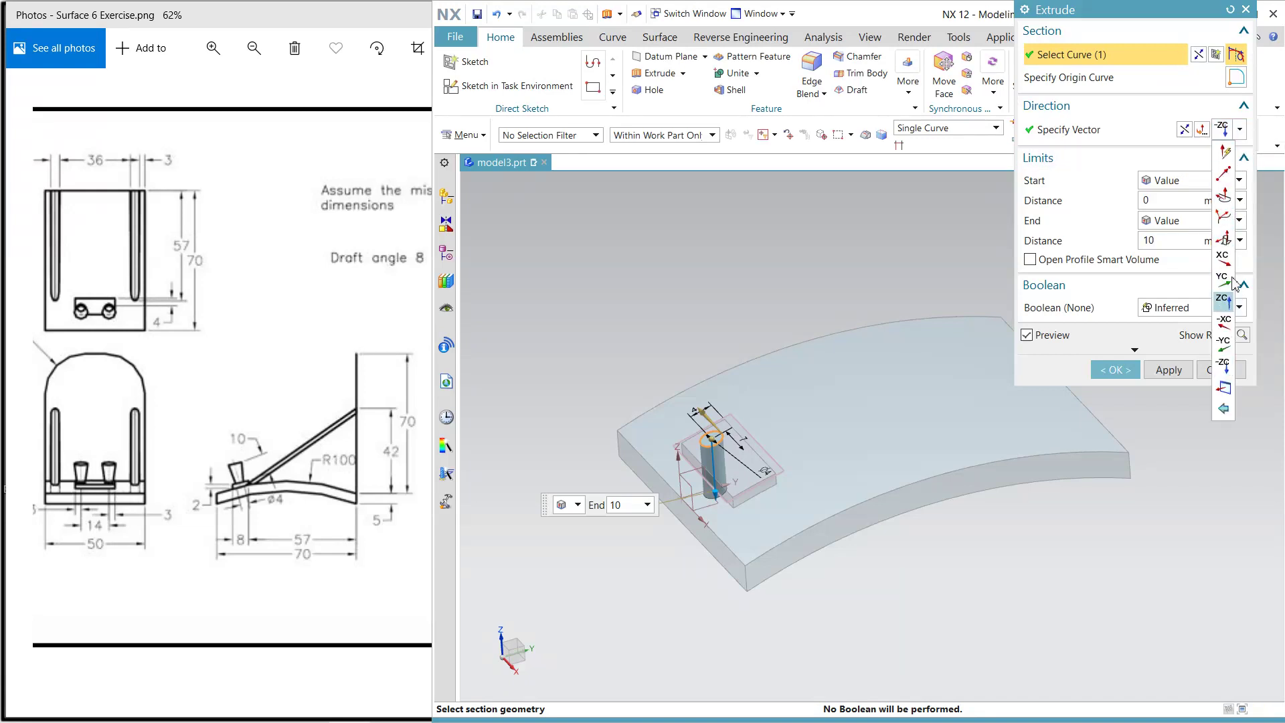
click(1227, 242)
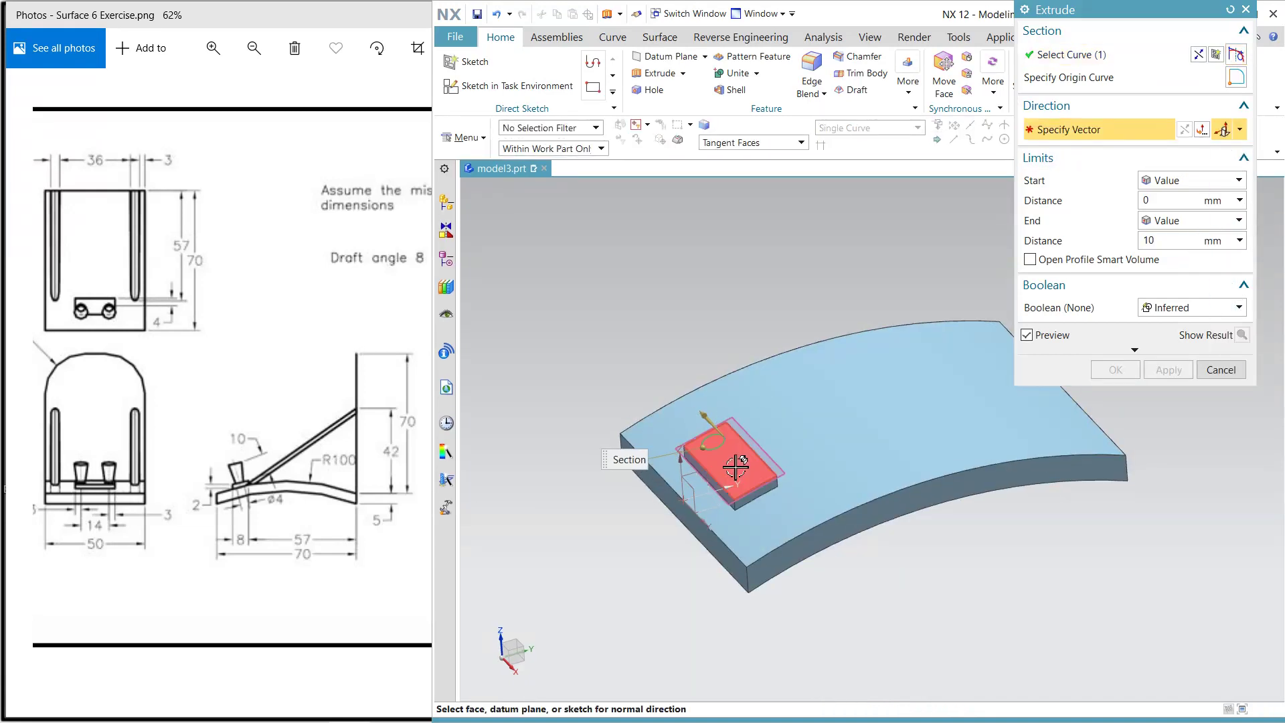
click(722, 432)
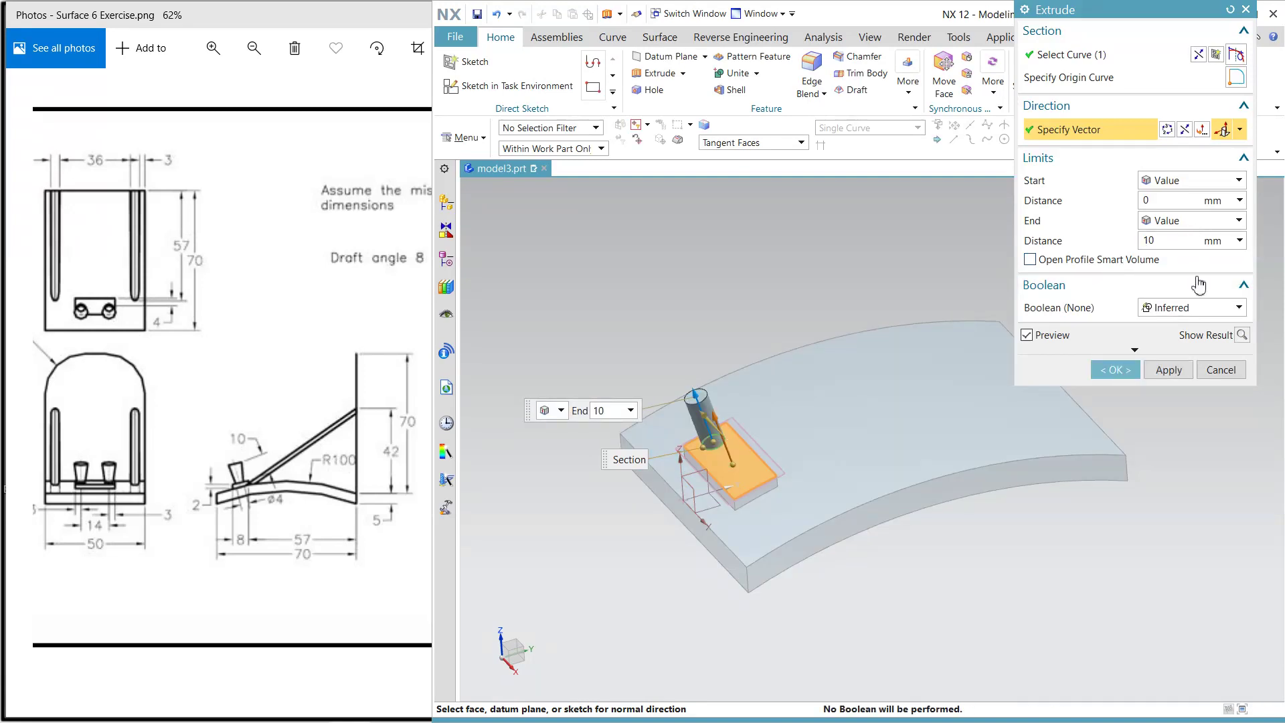
- Set the extrusion body type to Sheet
click(1183, 350)
click(1181, 376)
click(1191, 398)
click(1181, 428)
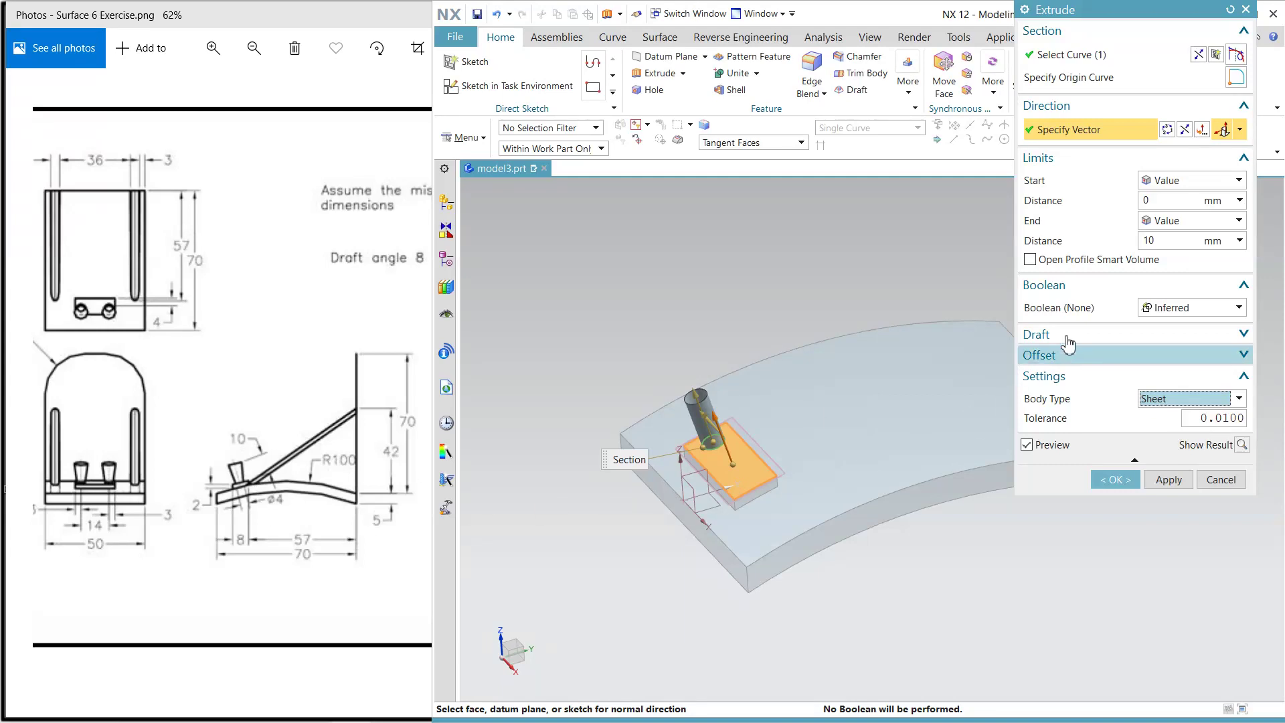
- Apply a -8° Draft From Section and create the tapered pin
click(1171, 333)
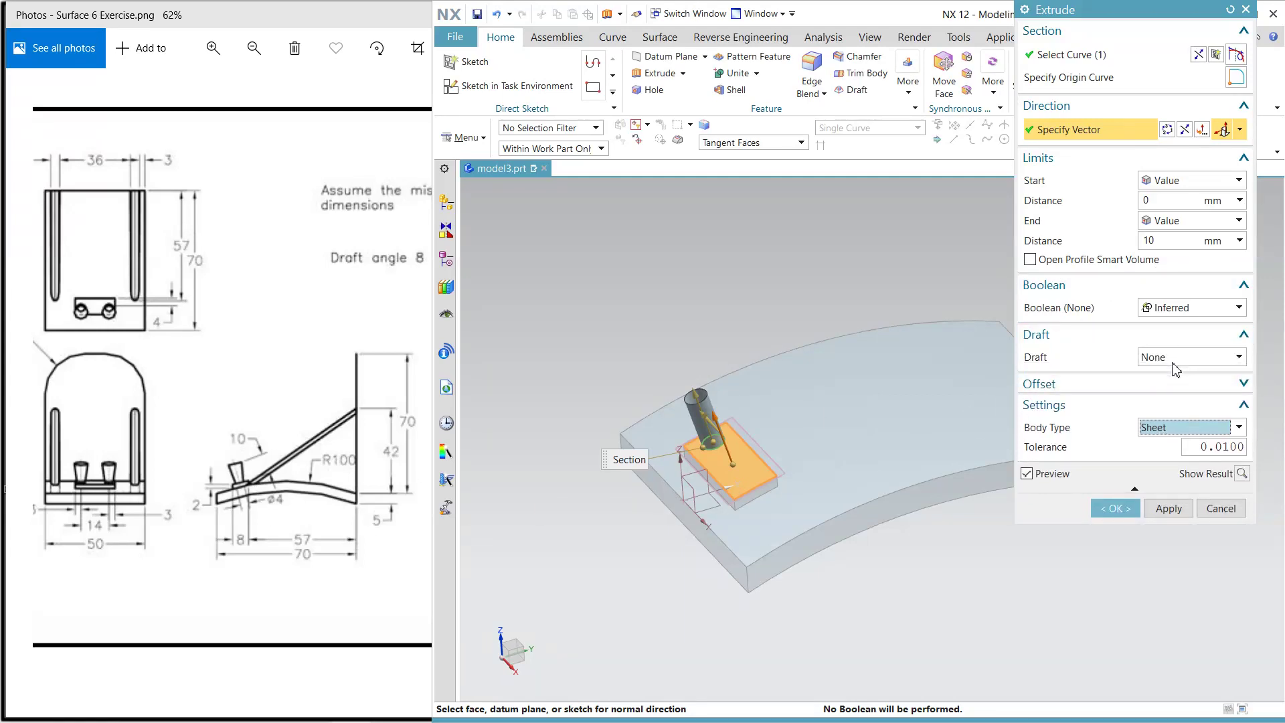
click(1191, 357)
click(1183, 402)
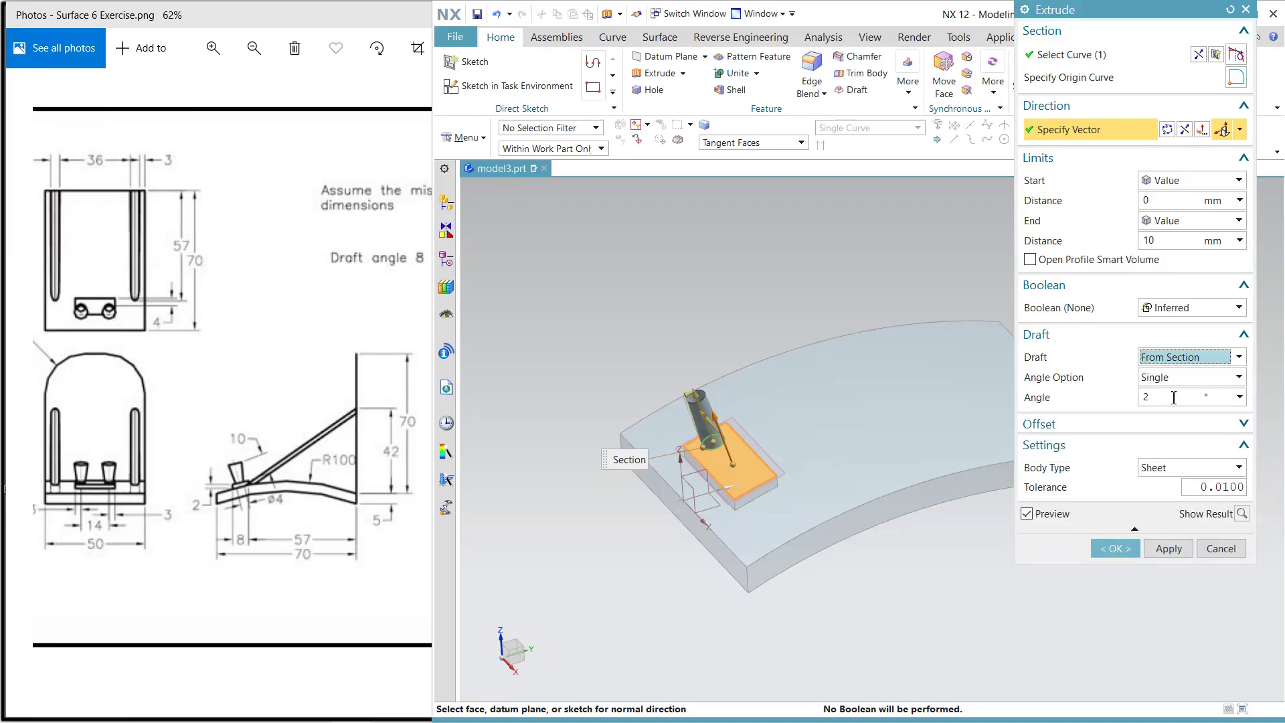
click(1173, 399)
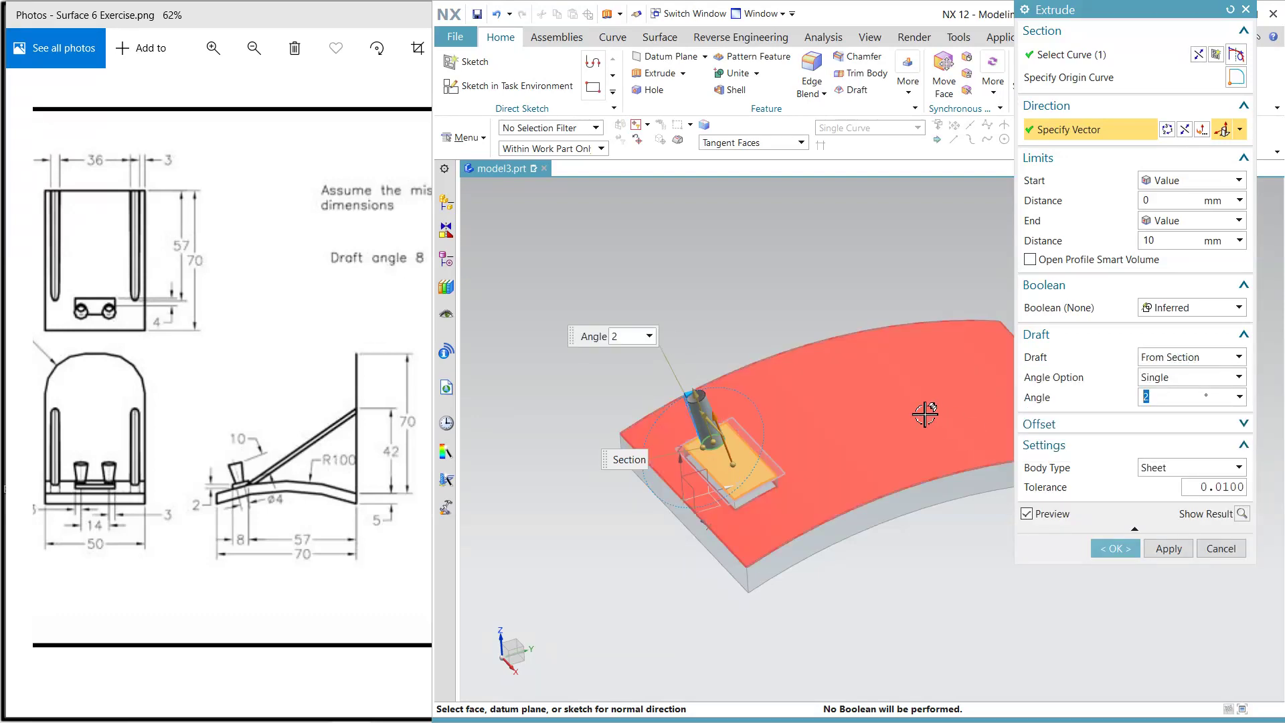
text(-8)
key(Return)
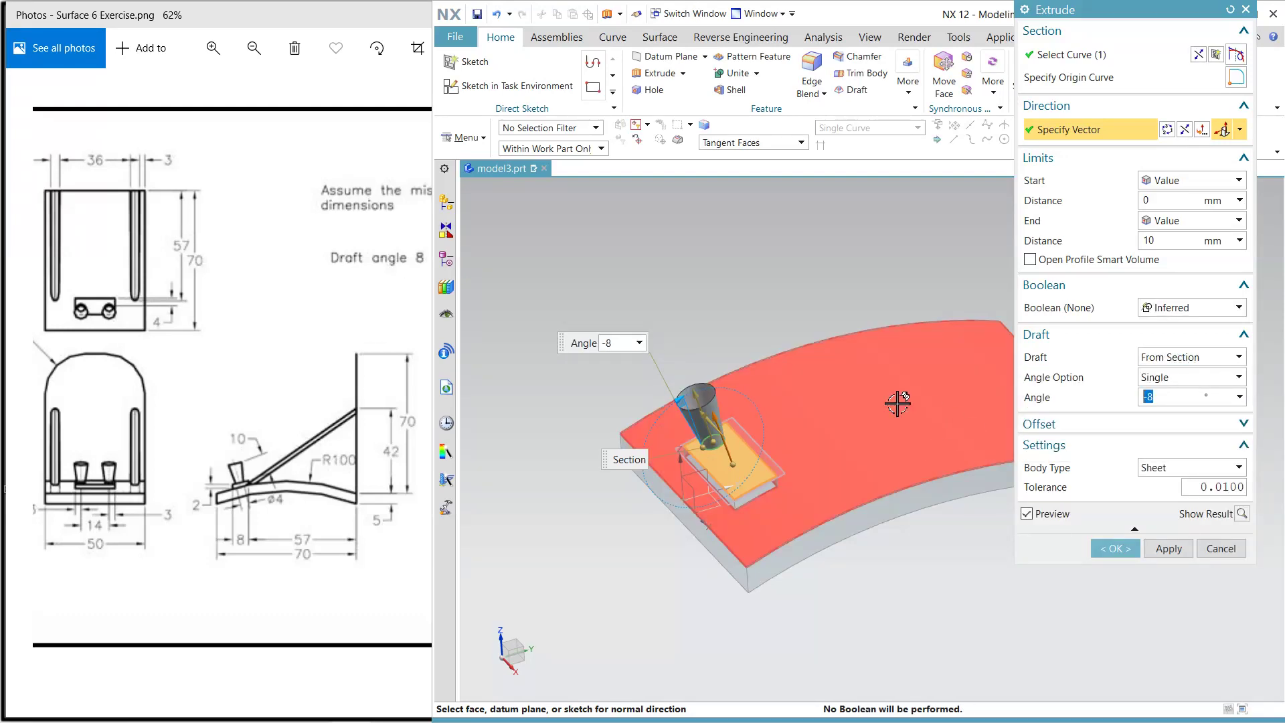
click(1115, 548)
middle_drag(774, 339, 711, 406)
right_drag(723, 455, 735, 420)
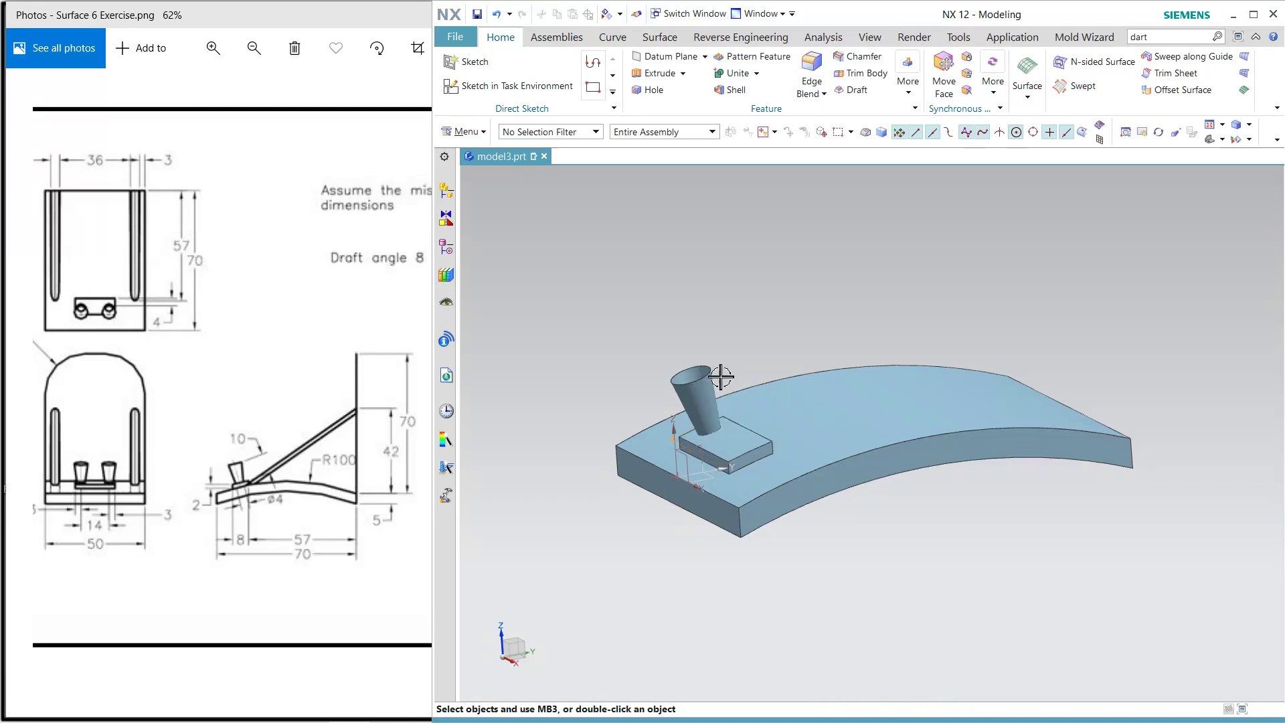
- Cap the pin's top rim edge with an N-sided Surface patch
middle_drag(1038, 250, 1055, 306)
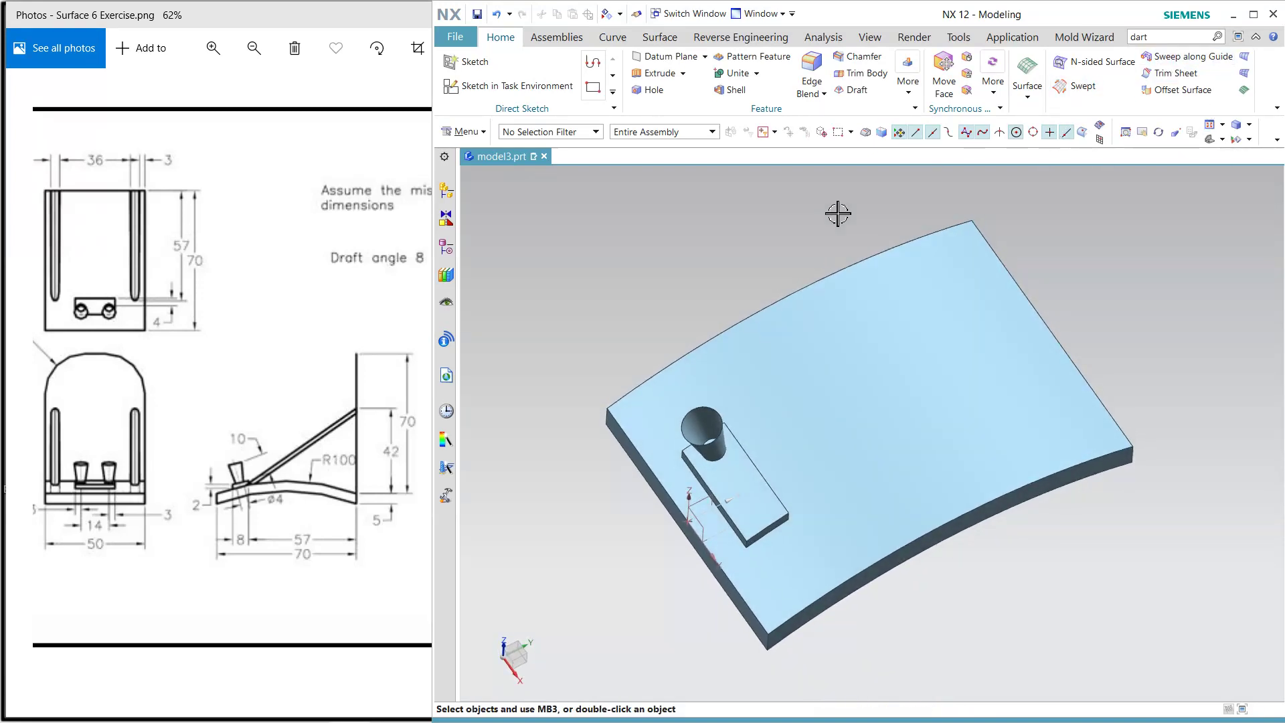
click(1091, 61)
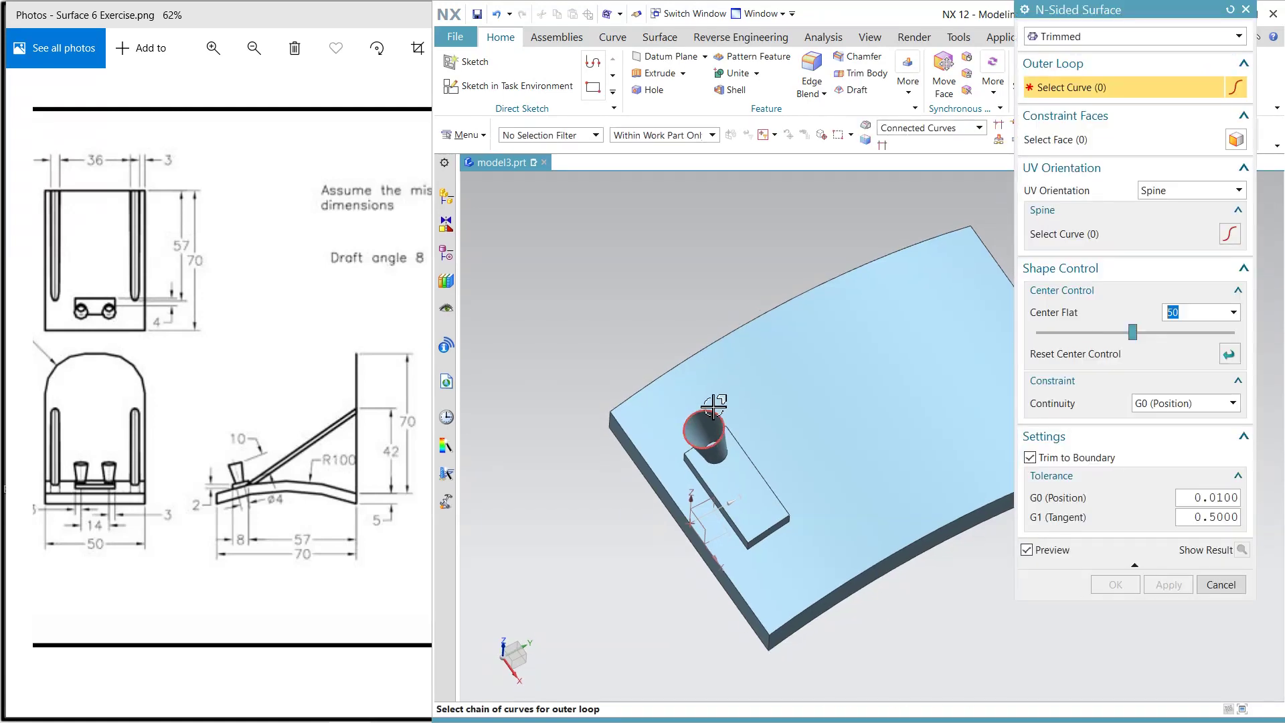
click(726, 405)
click(1115, 584)
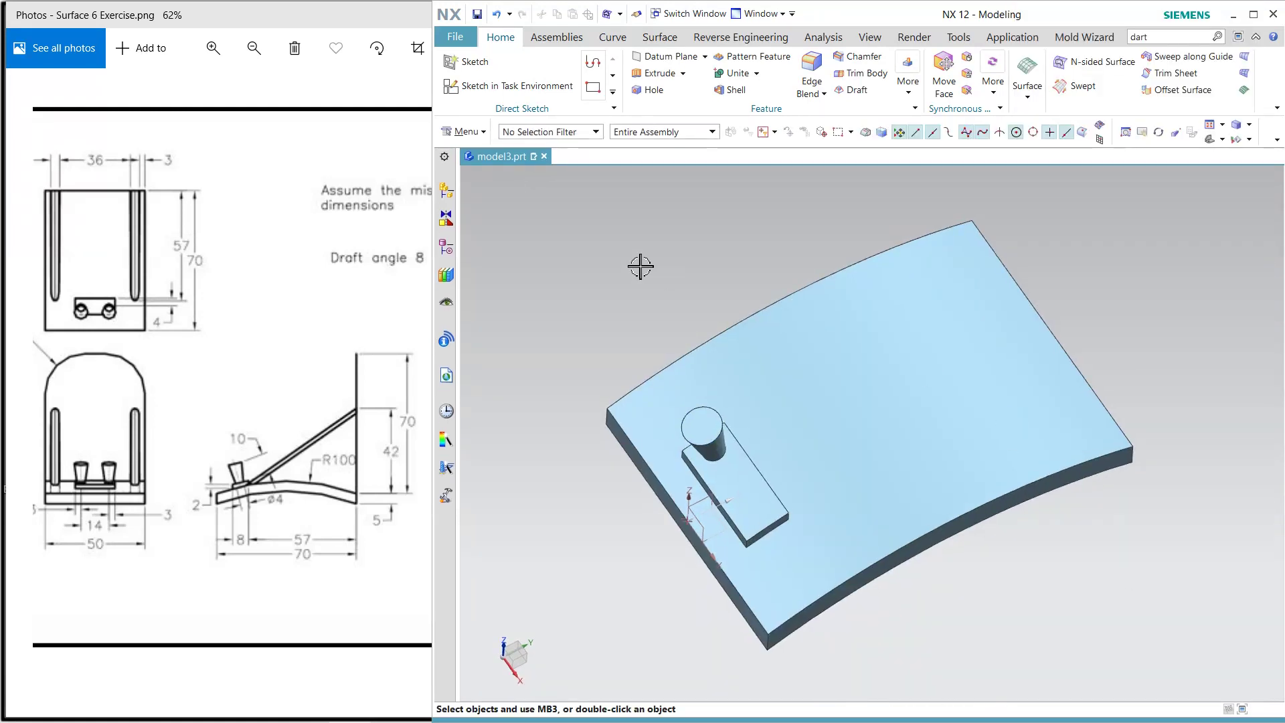
middle_drag(643, 264, 638, 235)
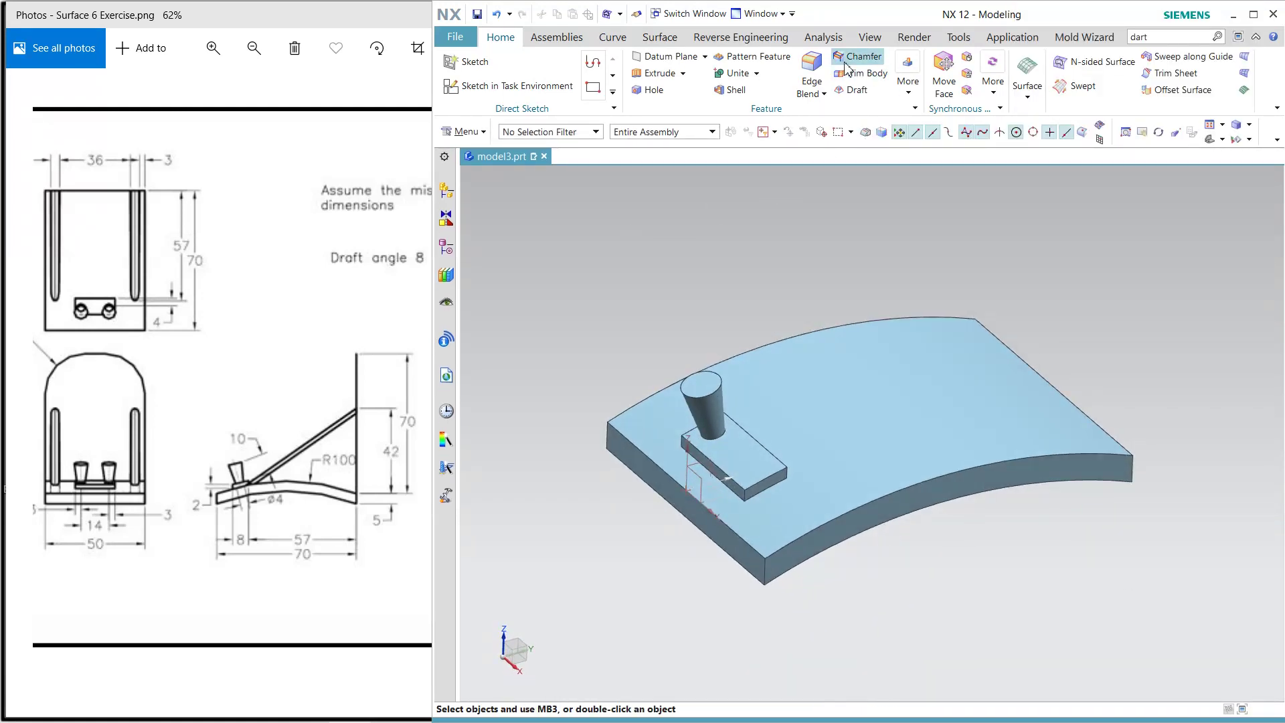
- Mirror Feature the capped pin features across the YZ datum plane
click(908, 81)
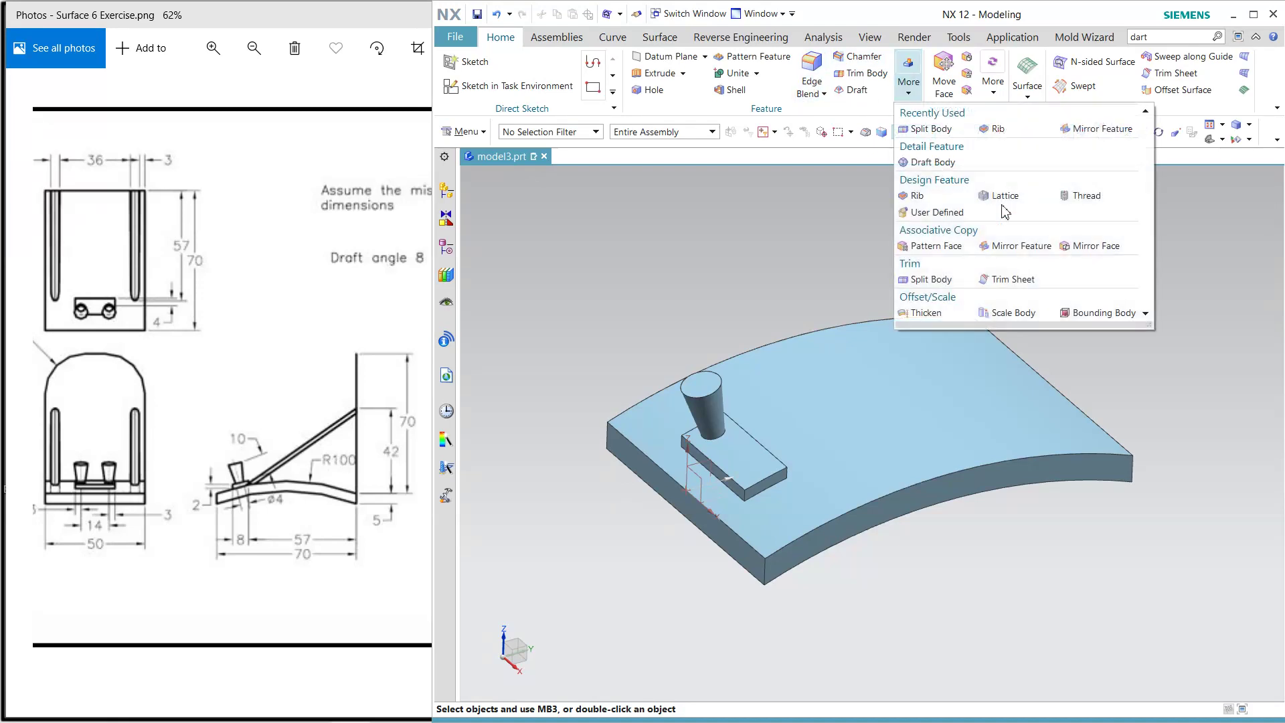
click(1096, 131)
click(708, 387)
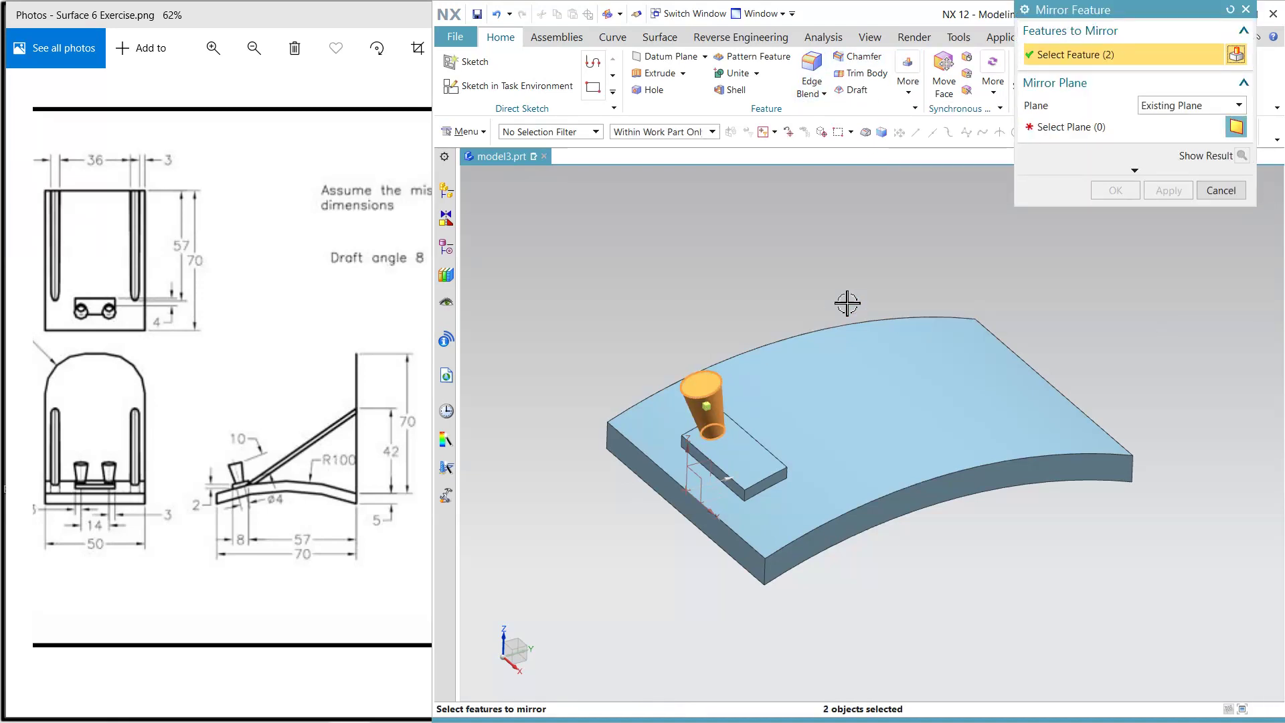
click(1057, 128)
click(712, 462)
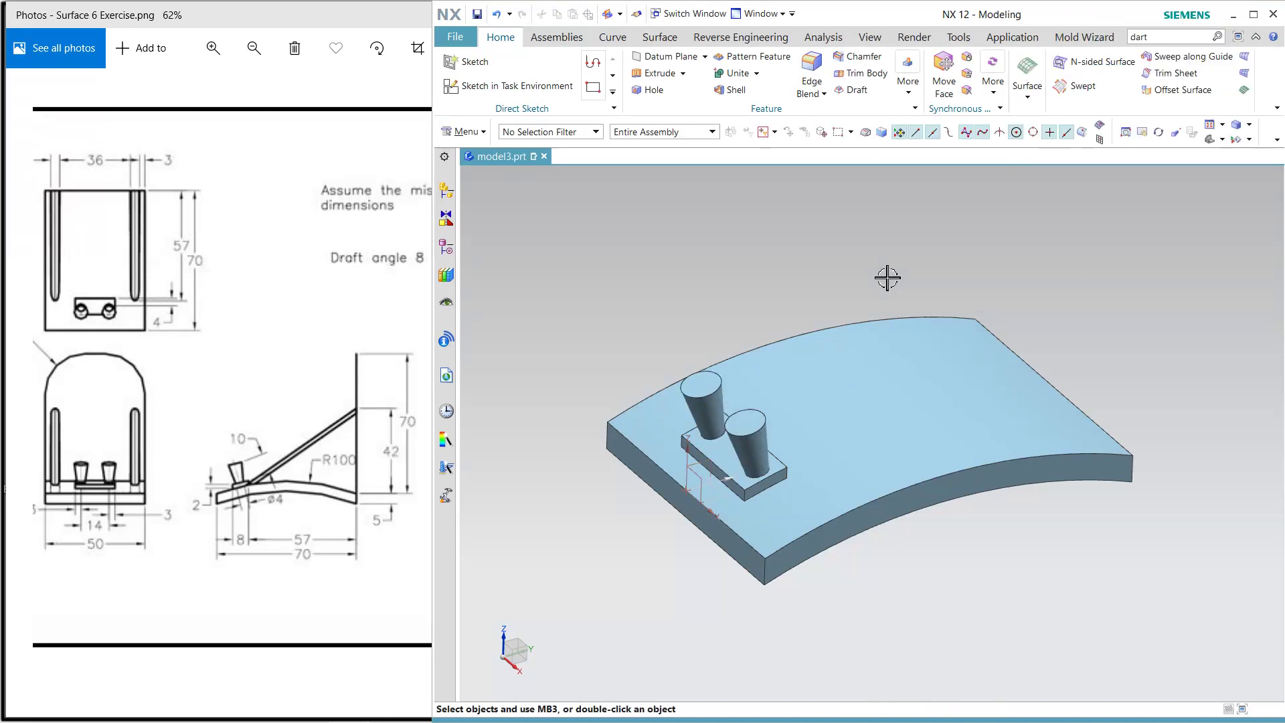
- Trim Sheet the pad along the pin circles, leaving two holes, and inspect the result
click(659, 37)
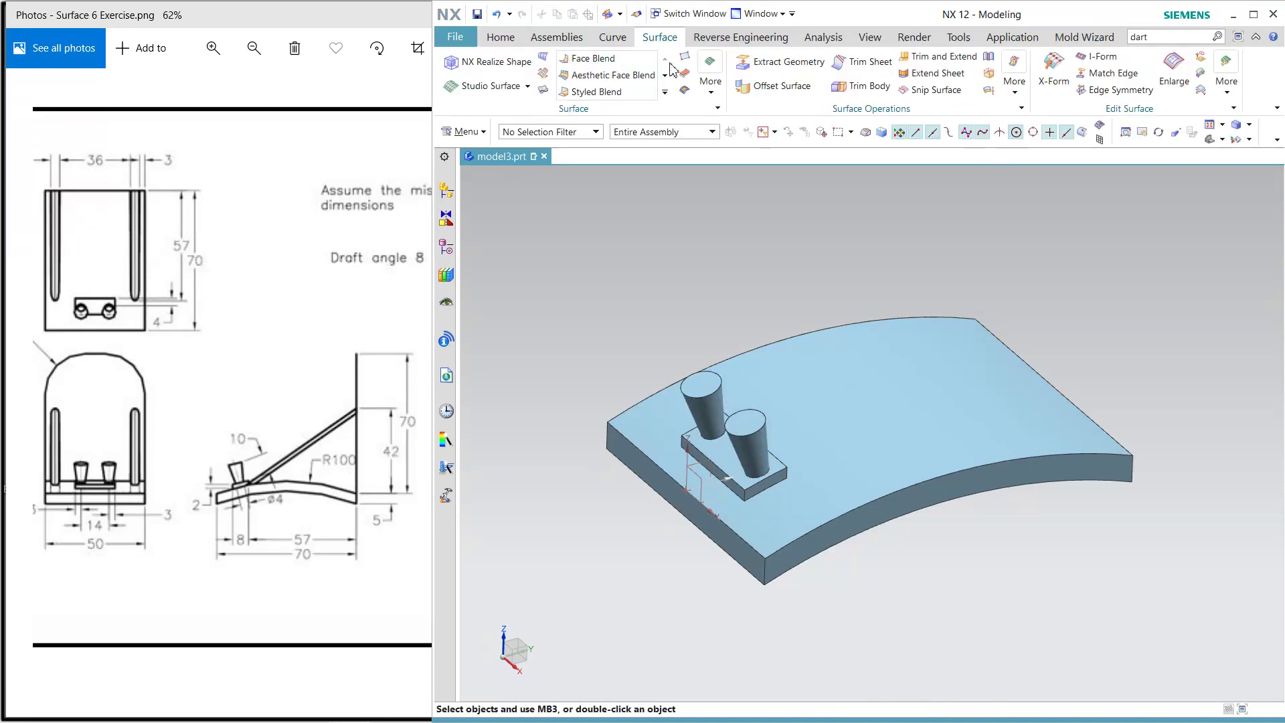
click(863, 61)
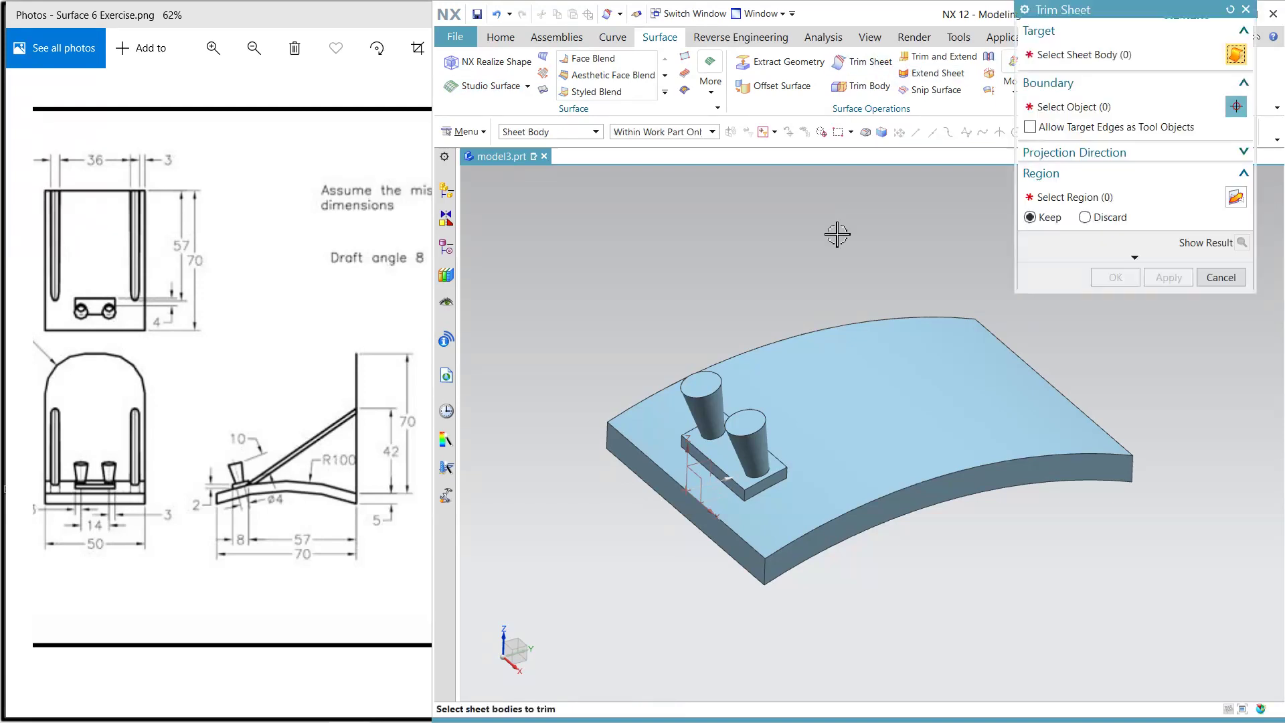
click(743, 491)
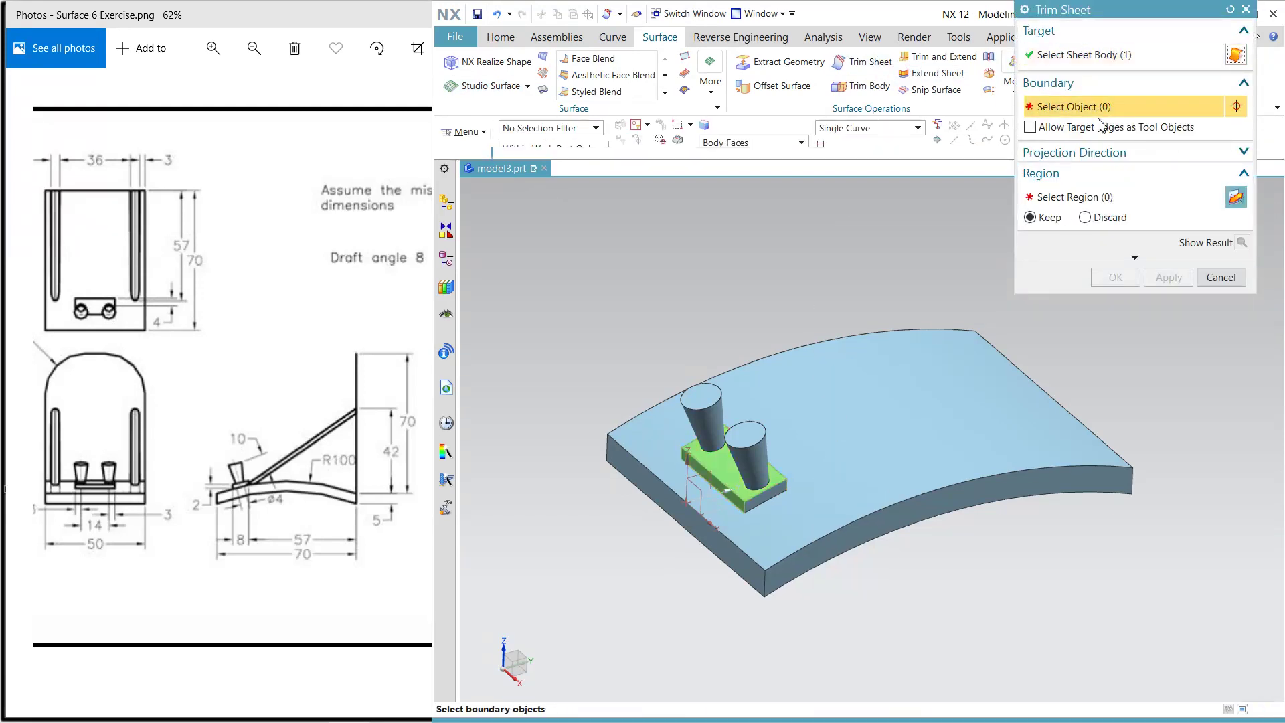
middle_drag(1031, 515, 711, 376)
scroll(750, 326, up, 5)
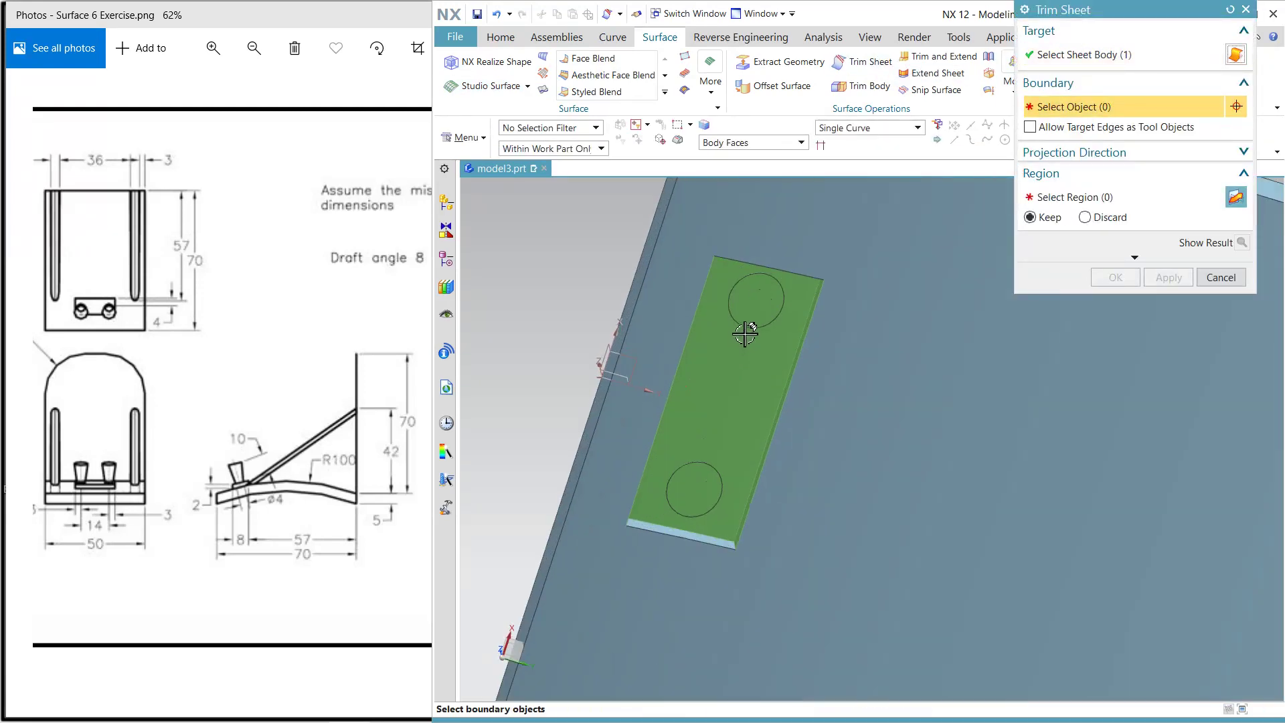
click(749, 327)
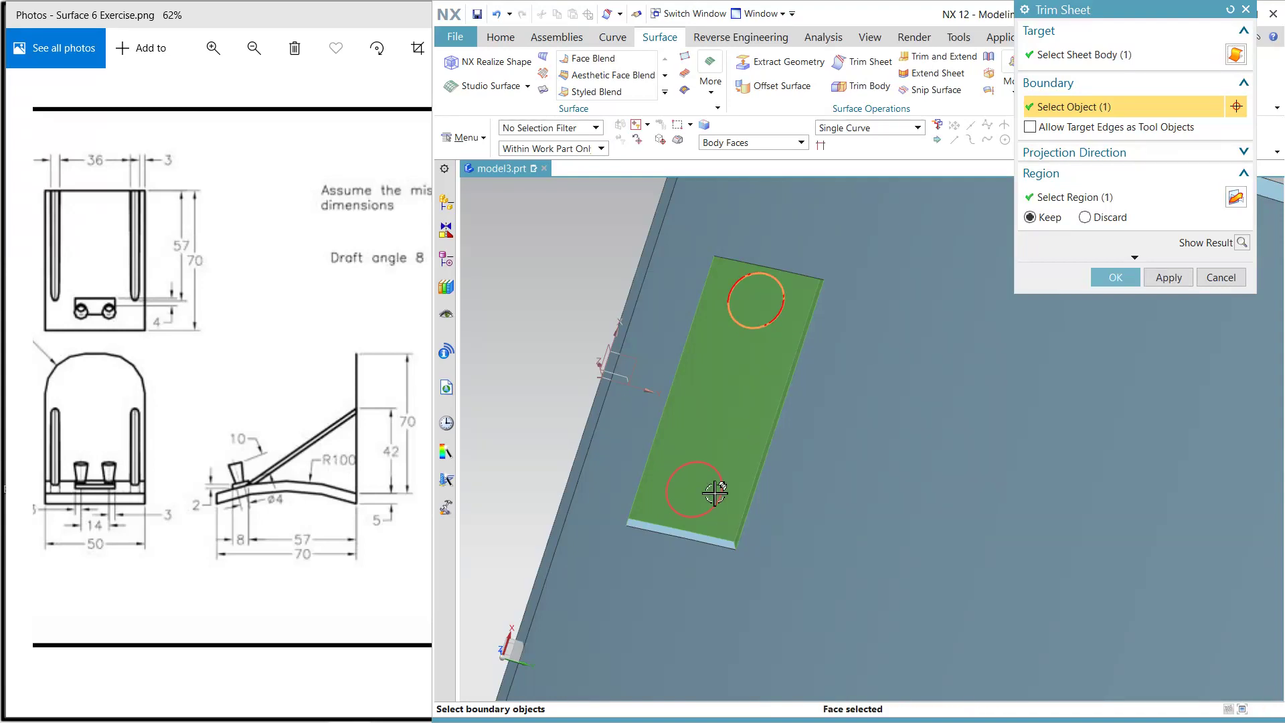
click(1241, 242)
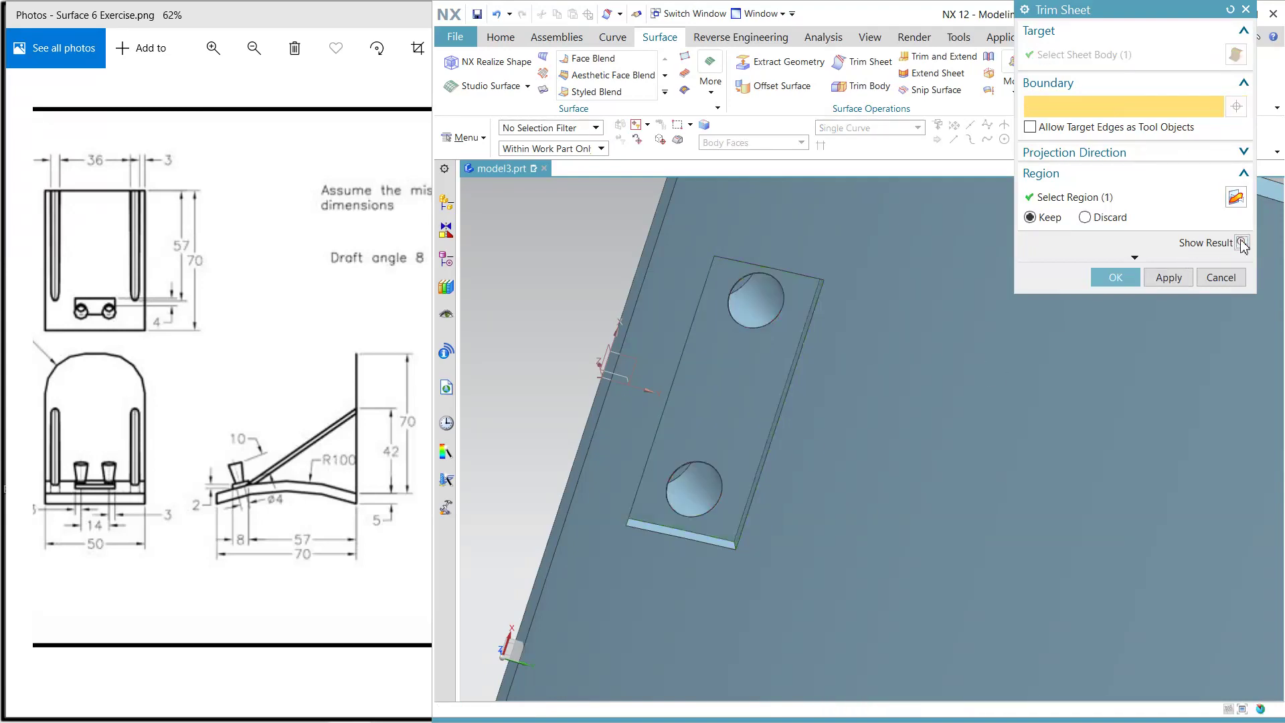
click(1115, 277)
middle_drag(789, 403, 782, 511)
scroll(790, 469, down, 3)
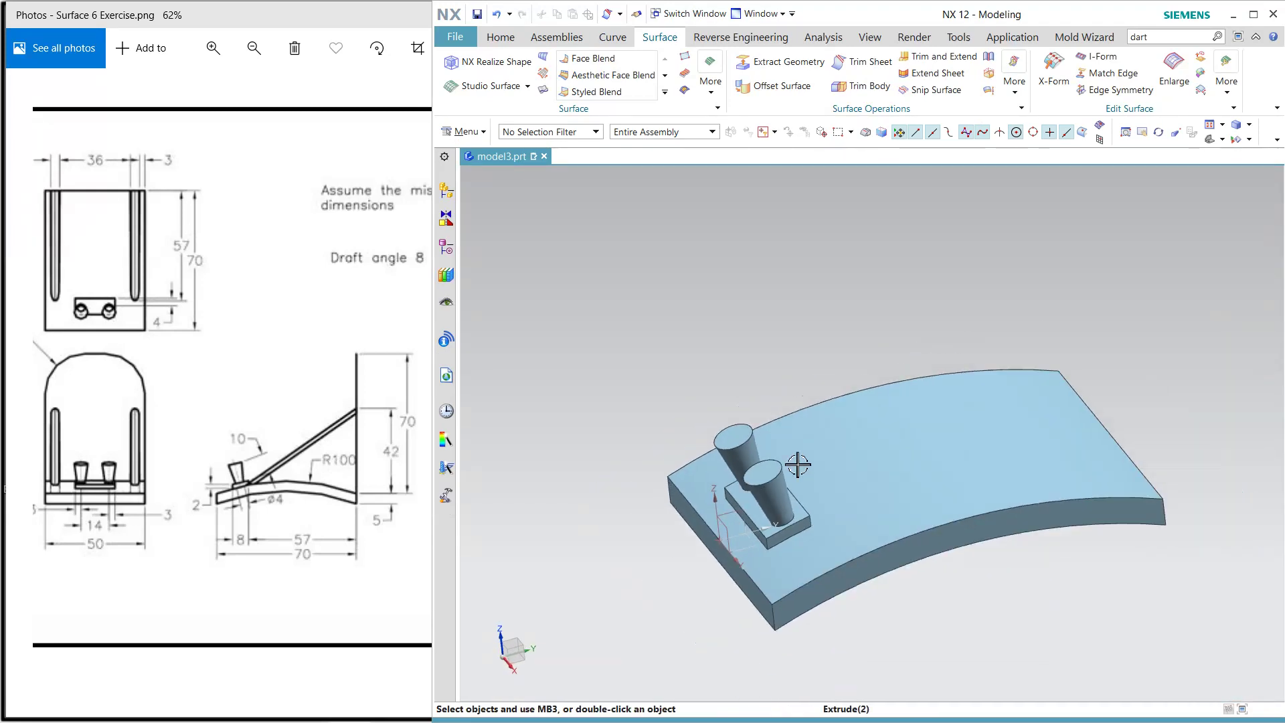
middle_drag(823, 307, 746, 314)
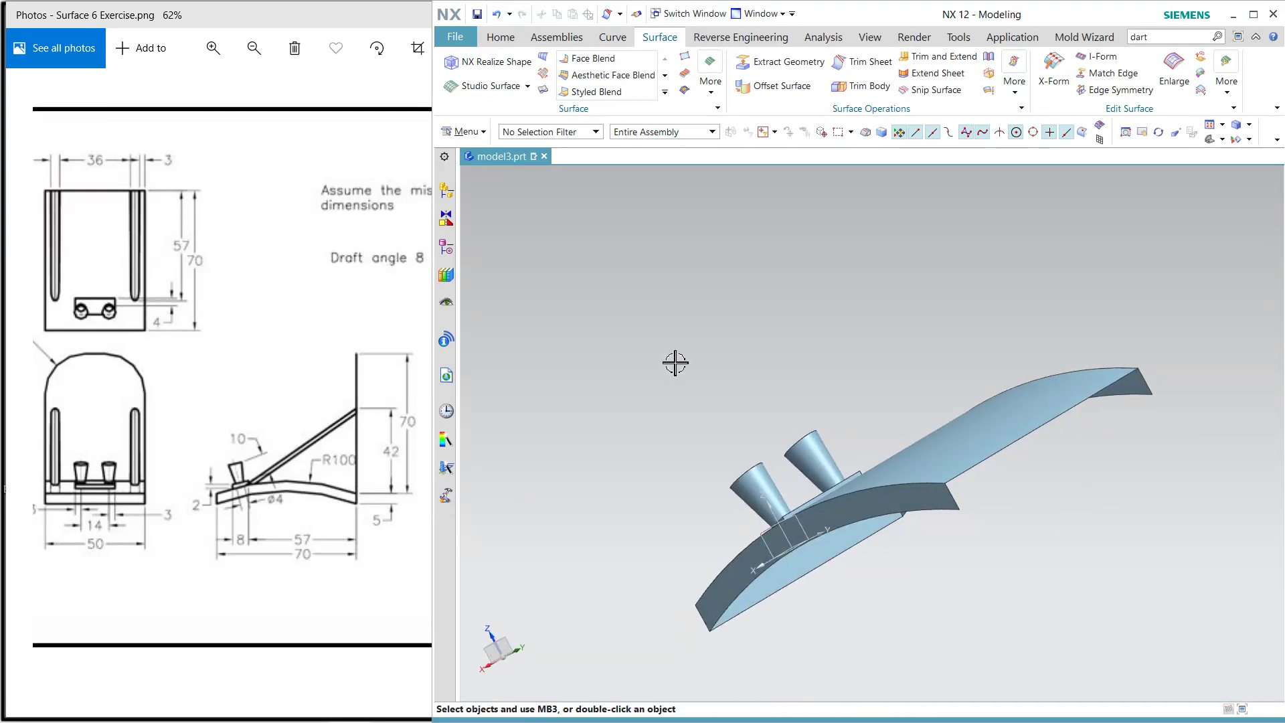
middle_drag(673, 354, 576, 207)
- Extrude the plate's back edge 70 mm along ZC into a vertical wall sheet
click(501, 39)
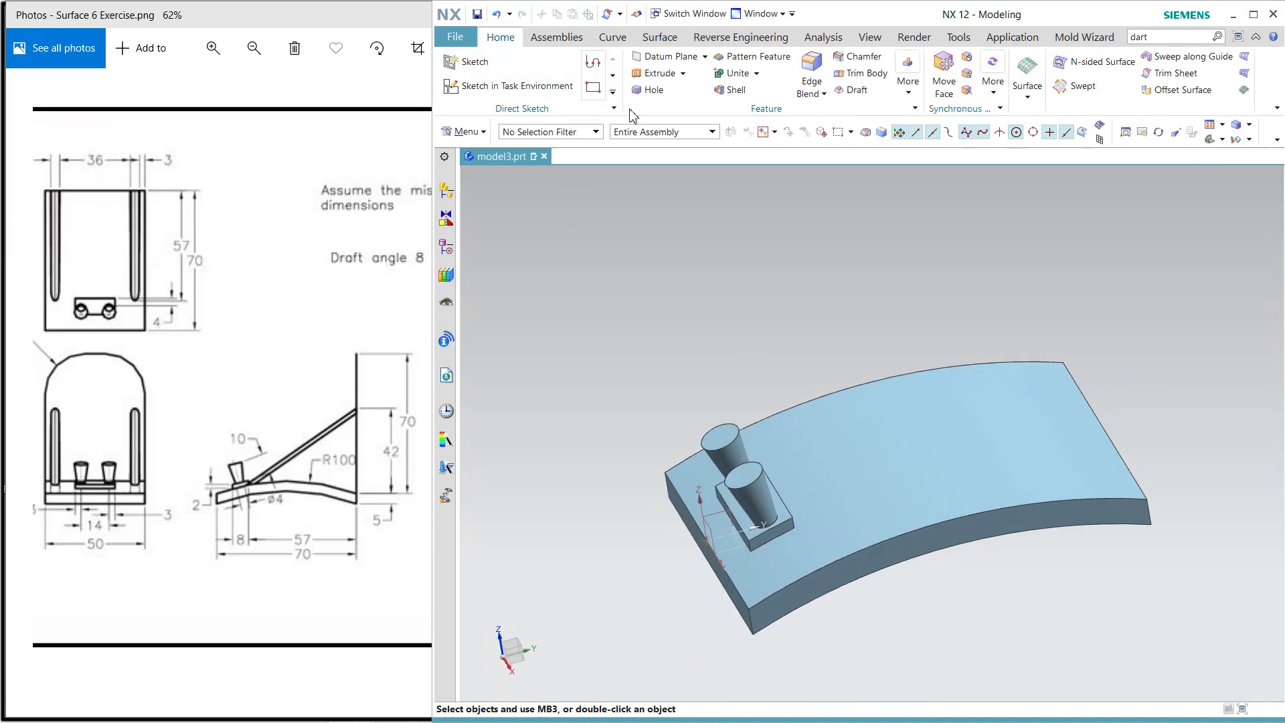
click(652, 75)
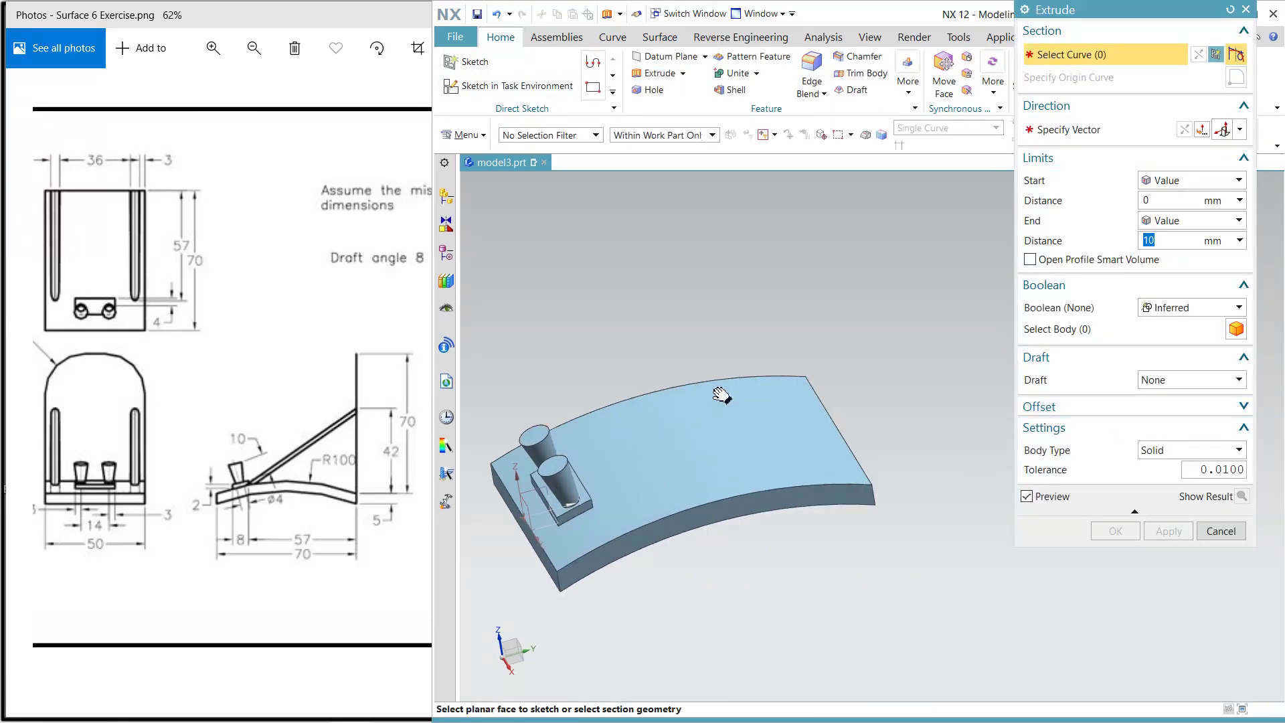
click(834, 408)
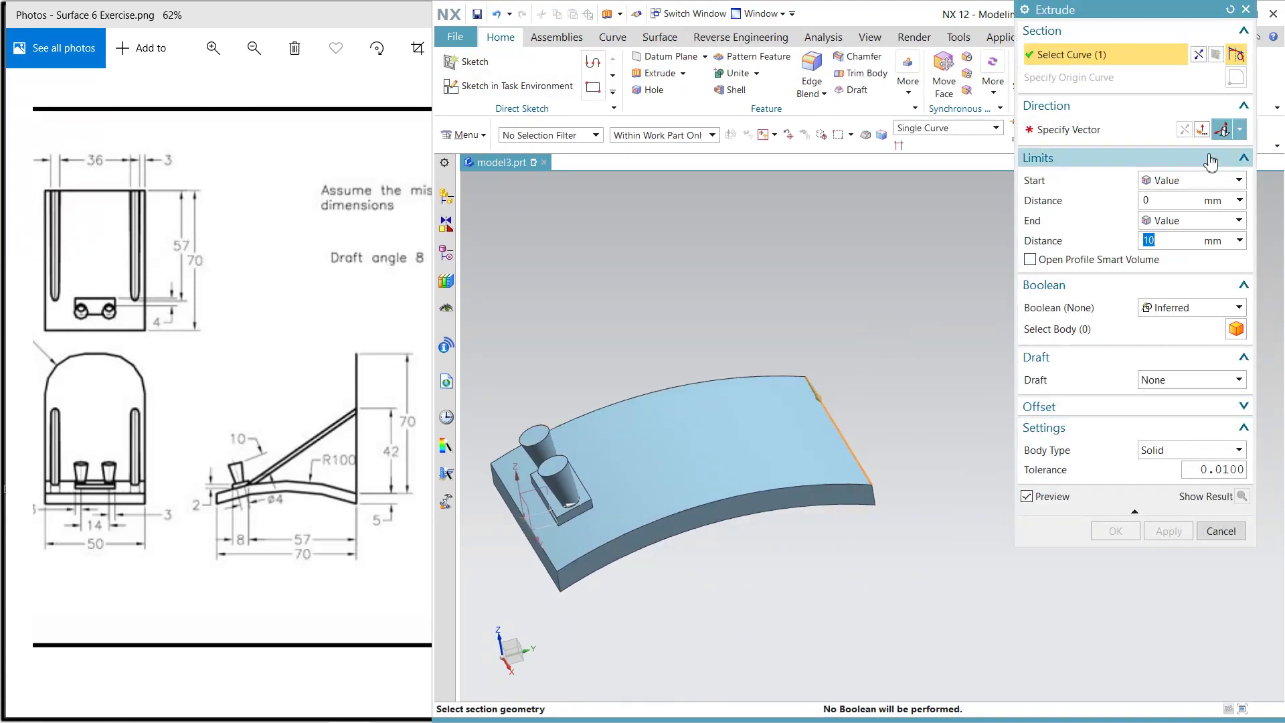
click(1241, 130)
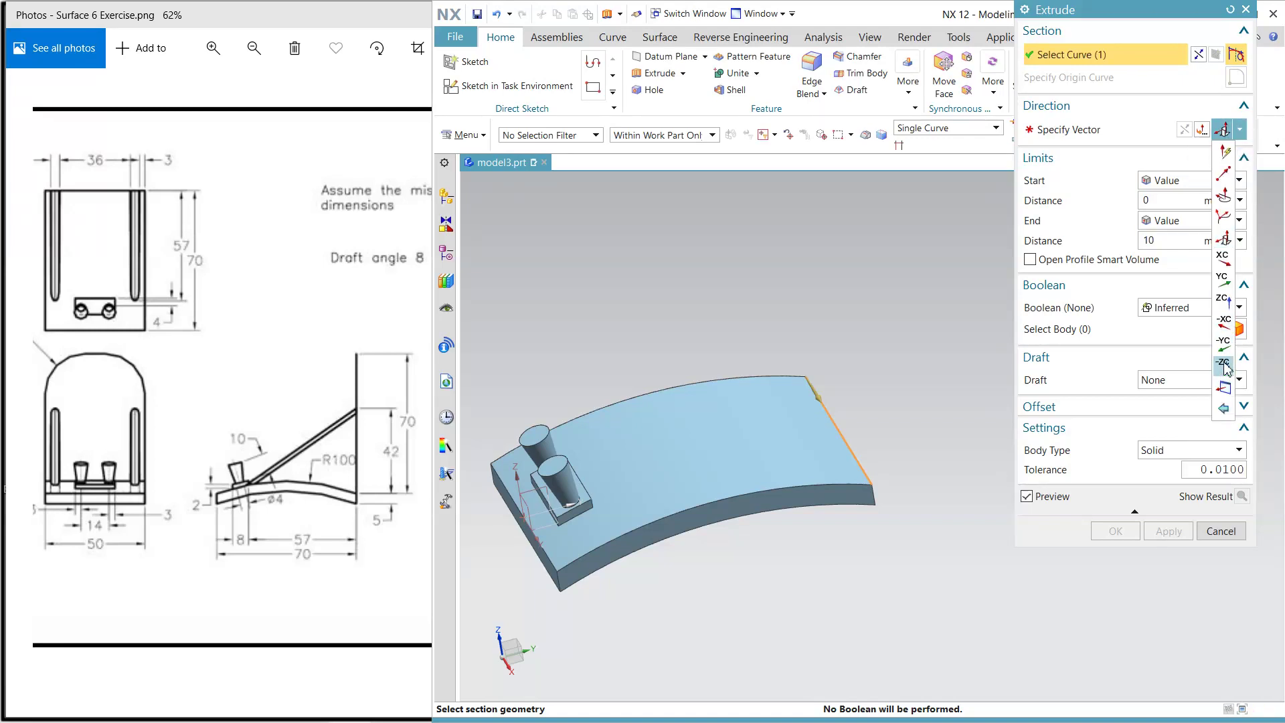
click(1224, 300)
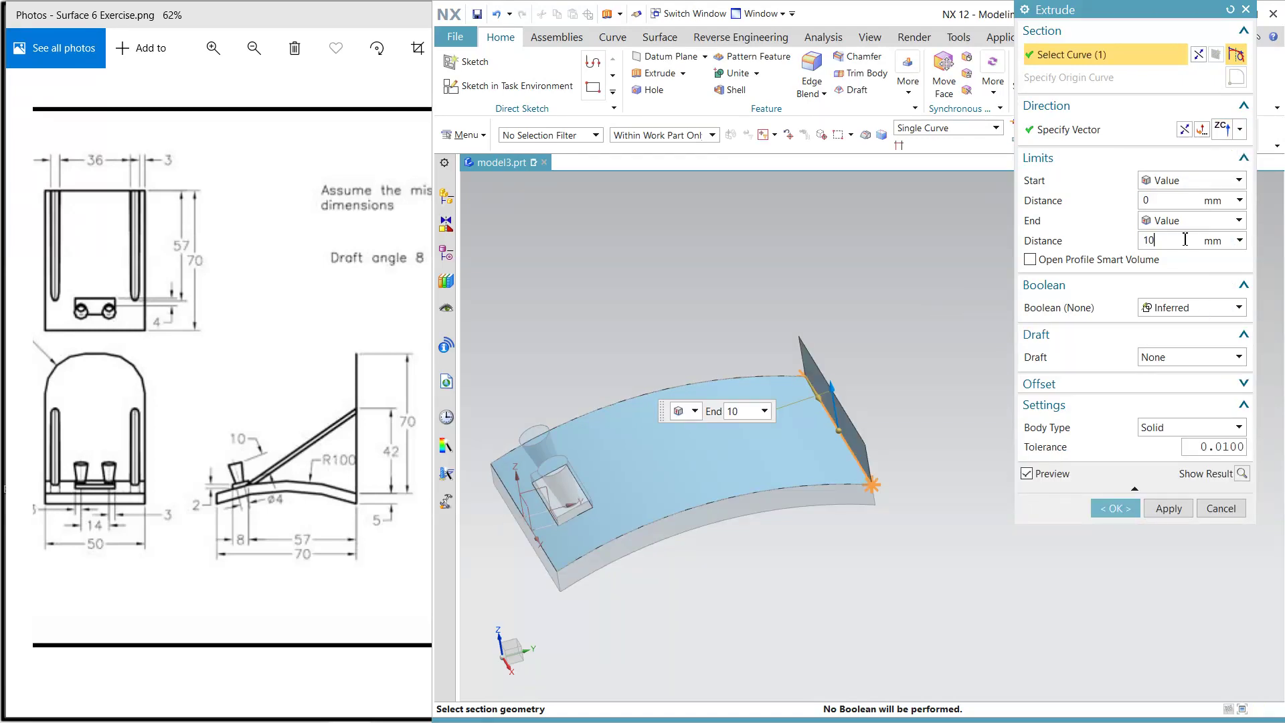
text(70)
key(Return)
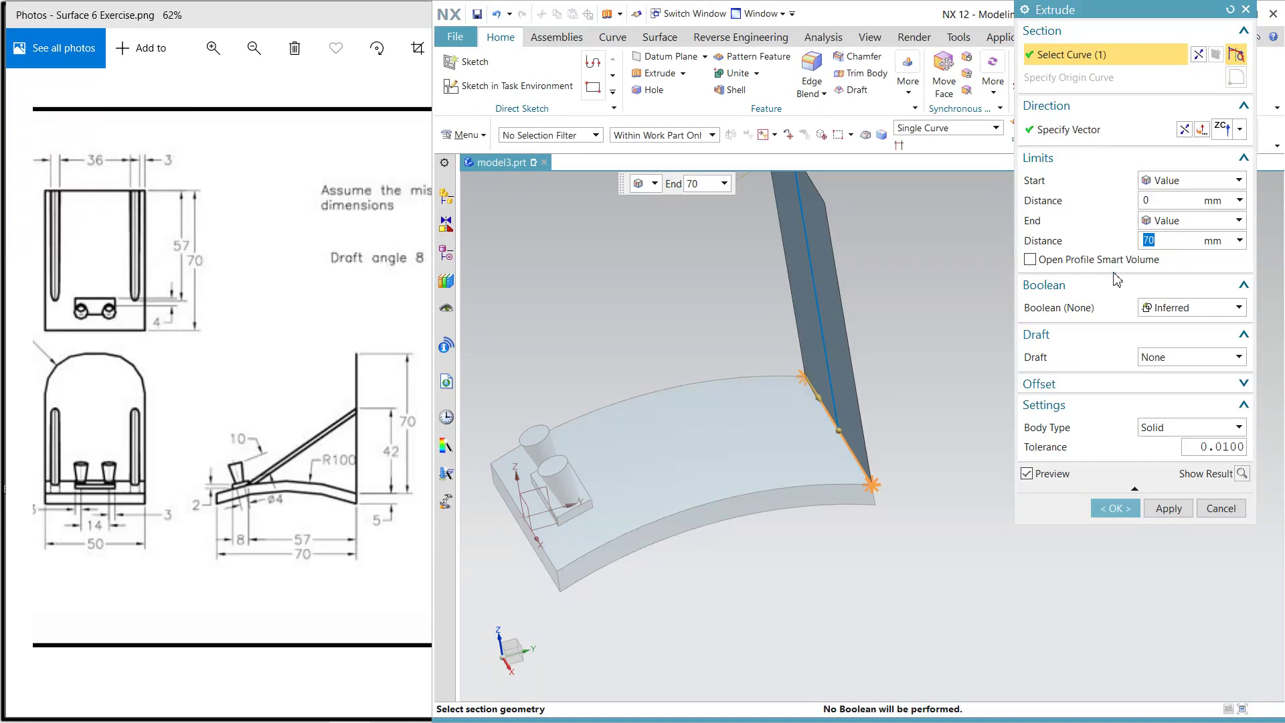
click(1114, 508)
middle_drag(1006, 539, 939, 421)
- Place a new sketch on the back wall face with the plane direction reversed
click(509, 86)
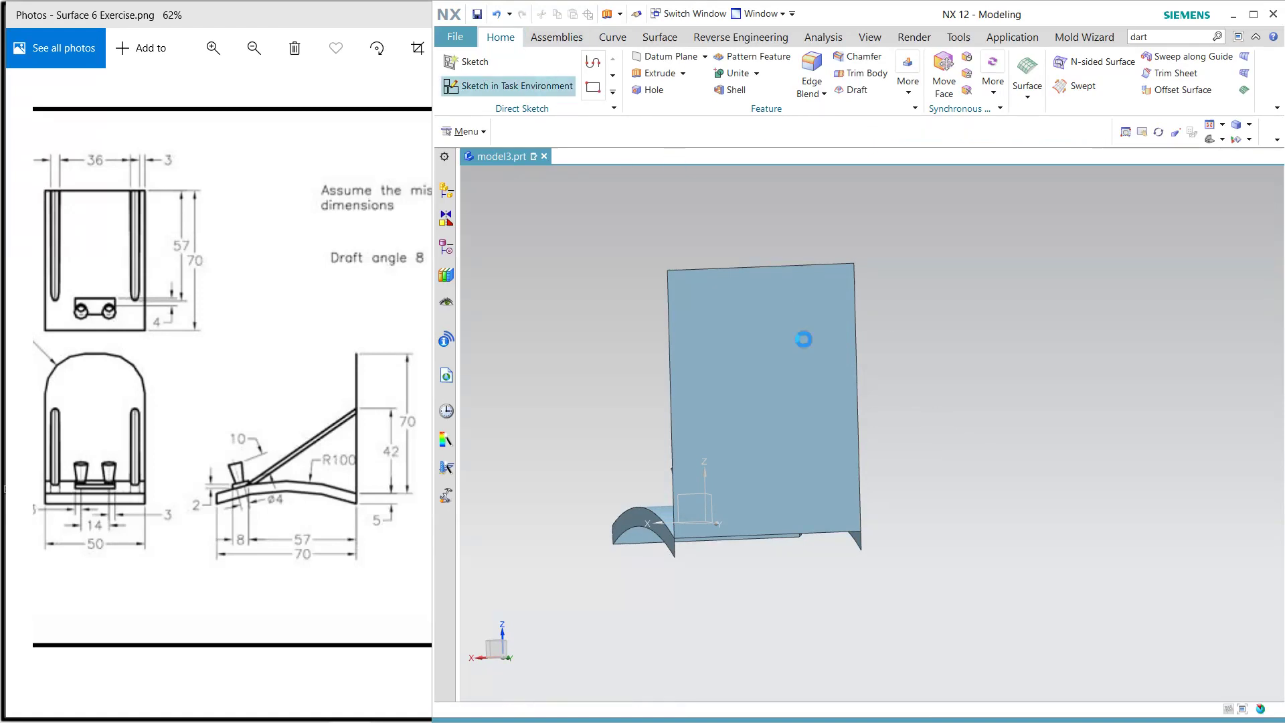
click(732, 356)
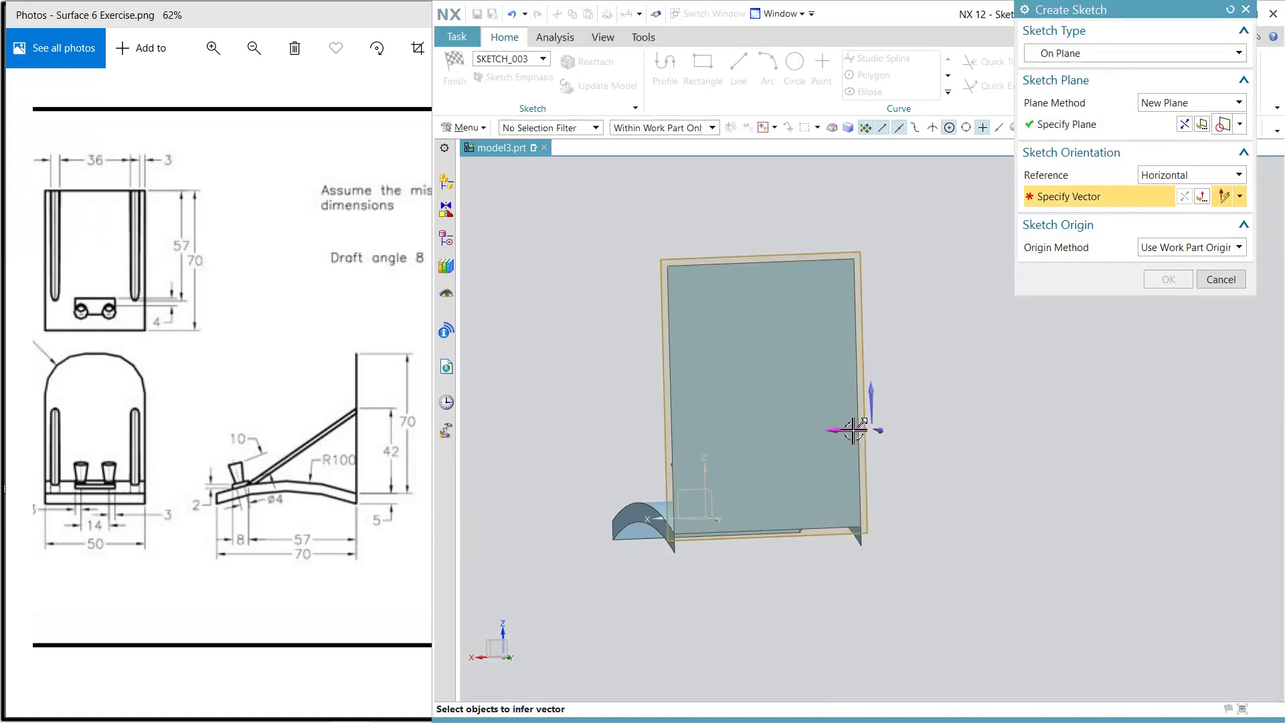
click(1184, 126)
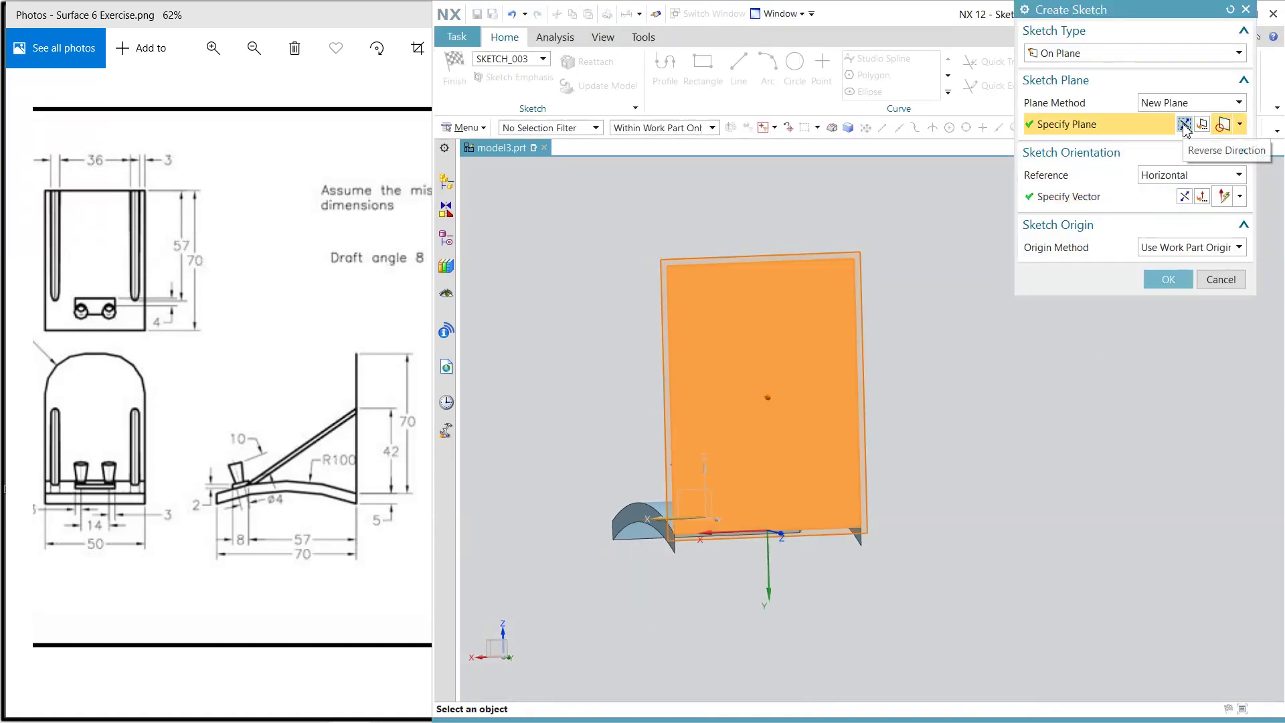
click(1168, 279)
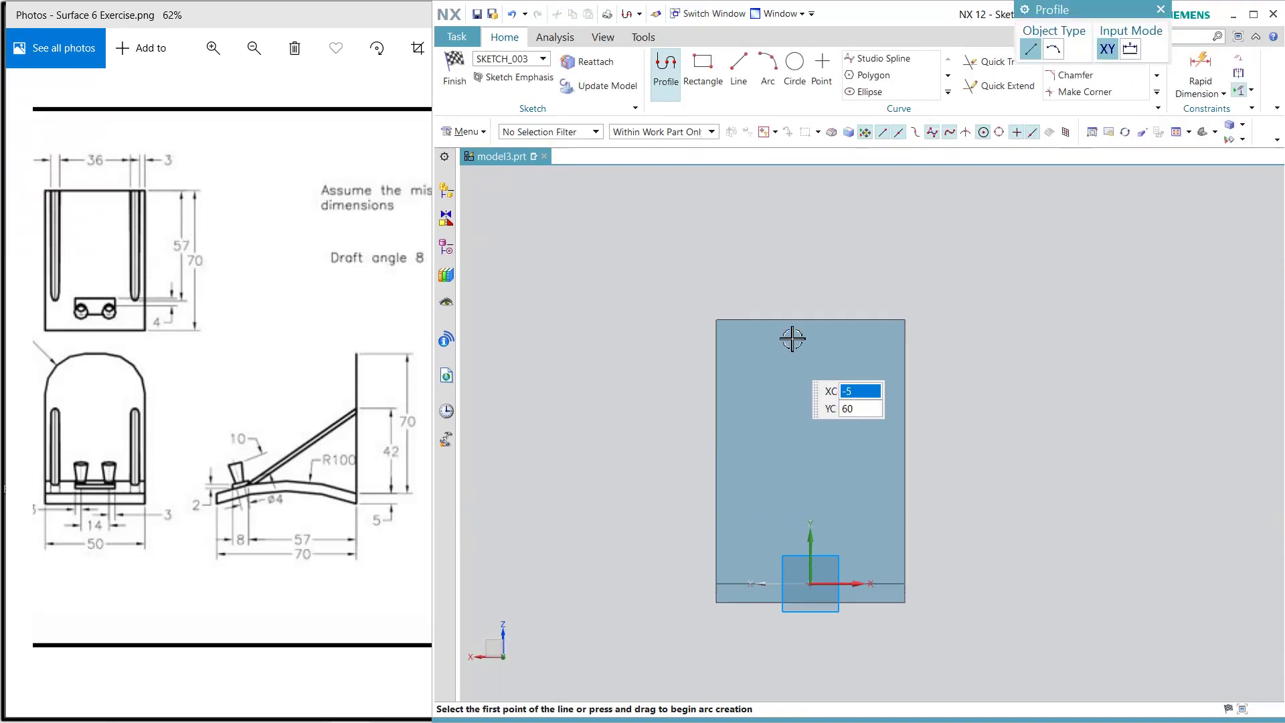
- Draw a circle near the wall's top left corner
click(795, 62)
click(757, 372)
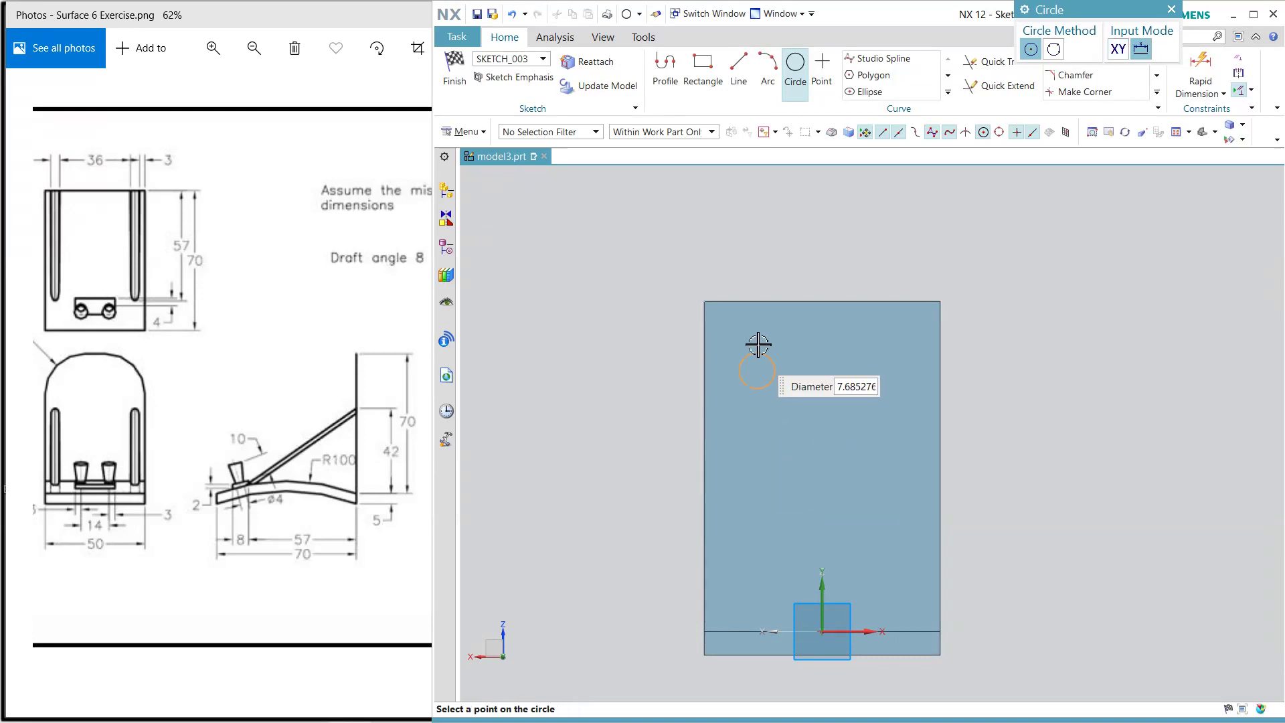
click(752, 322)
key(Escape)
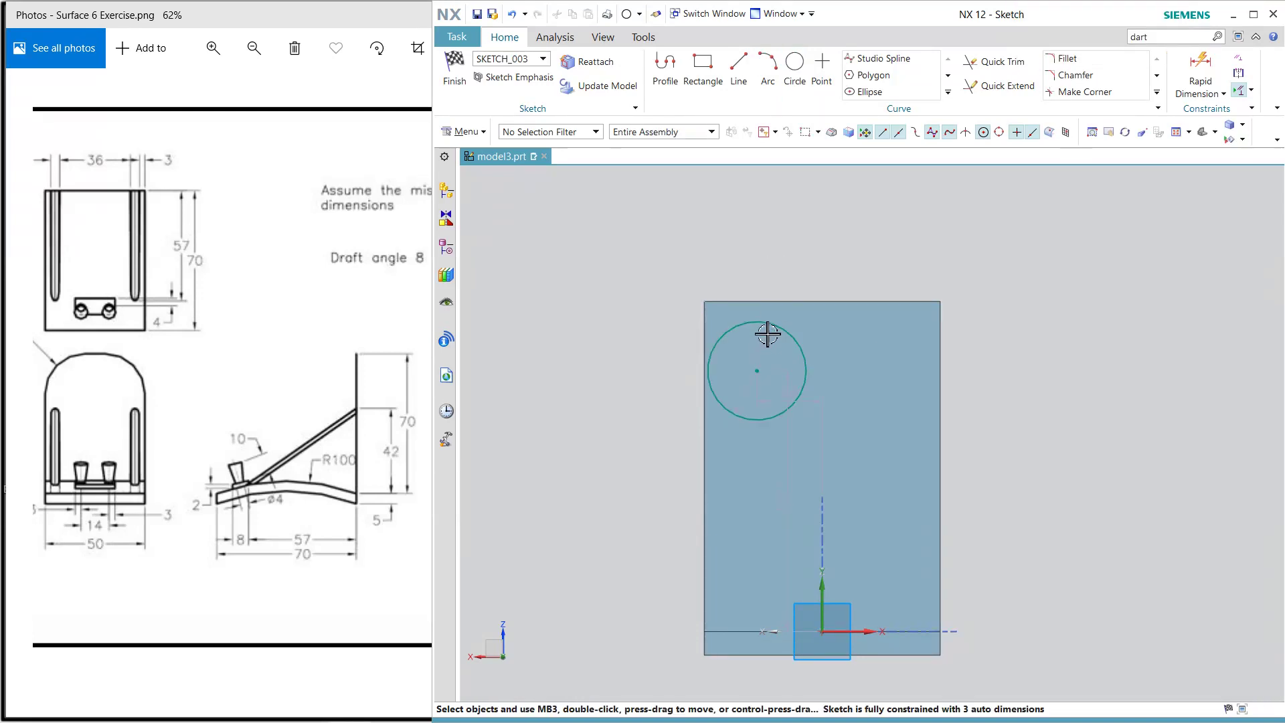
- Constrain the circle tangent to the wall's top edge and left edge
click(775, 325)
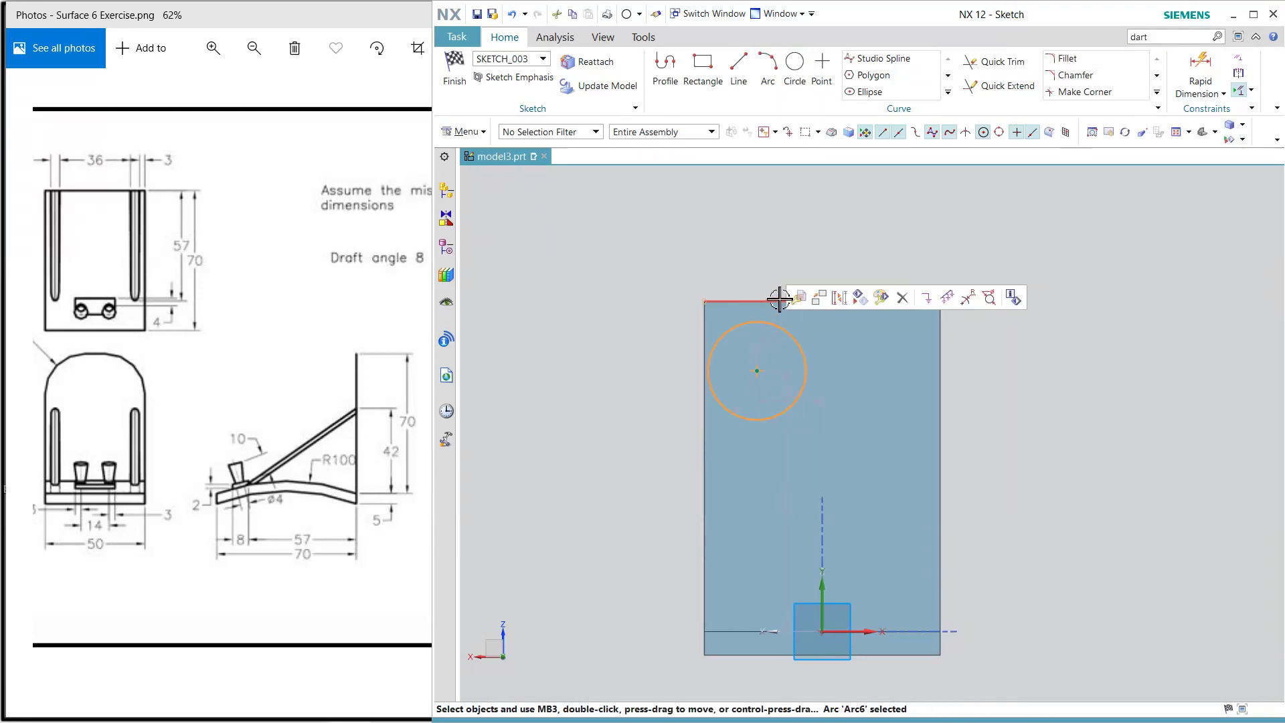
click(783, 302)
click(823, 275)
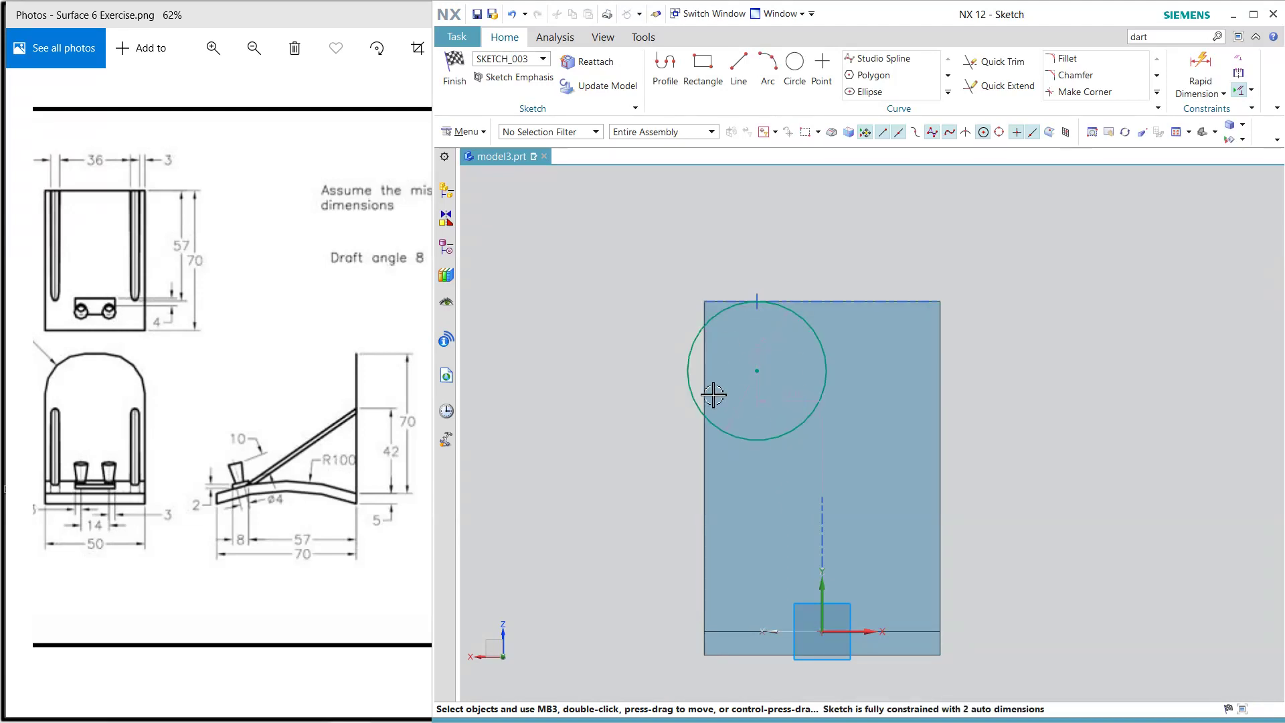
click(689, 398)
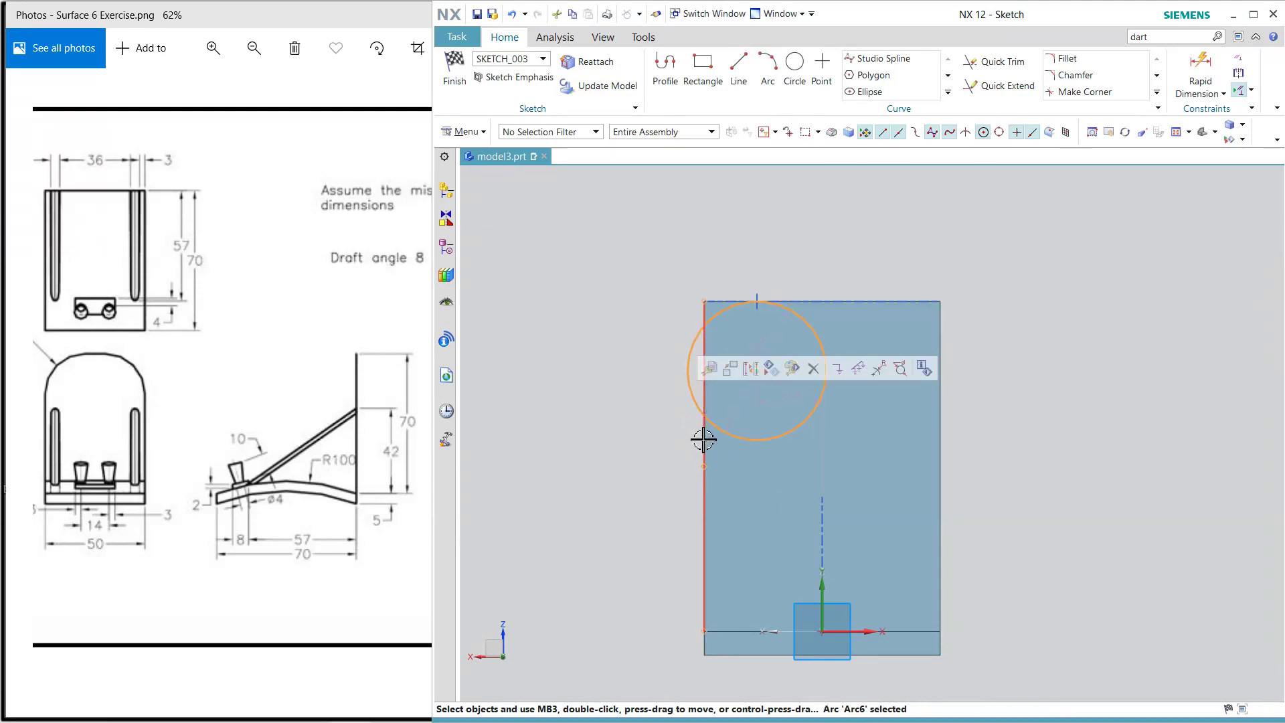
click(703, 439)
click(729, 414)
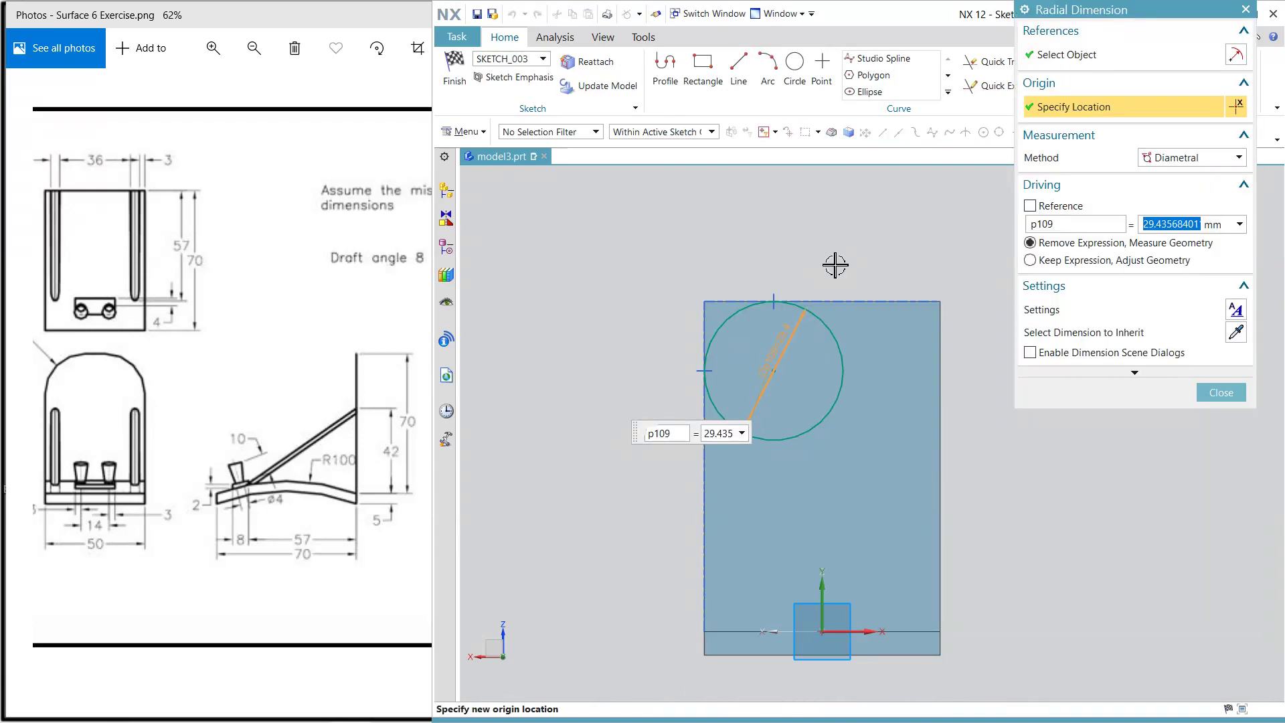
- Set the circle diameter to 40 with Keep Expression and Adjust Geometry
click(208, 321)
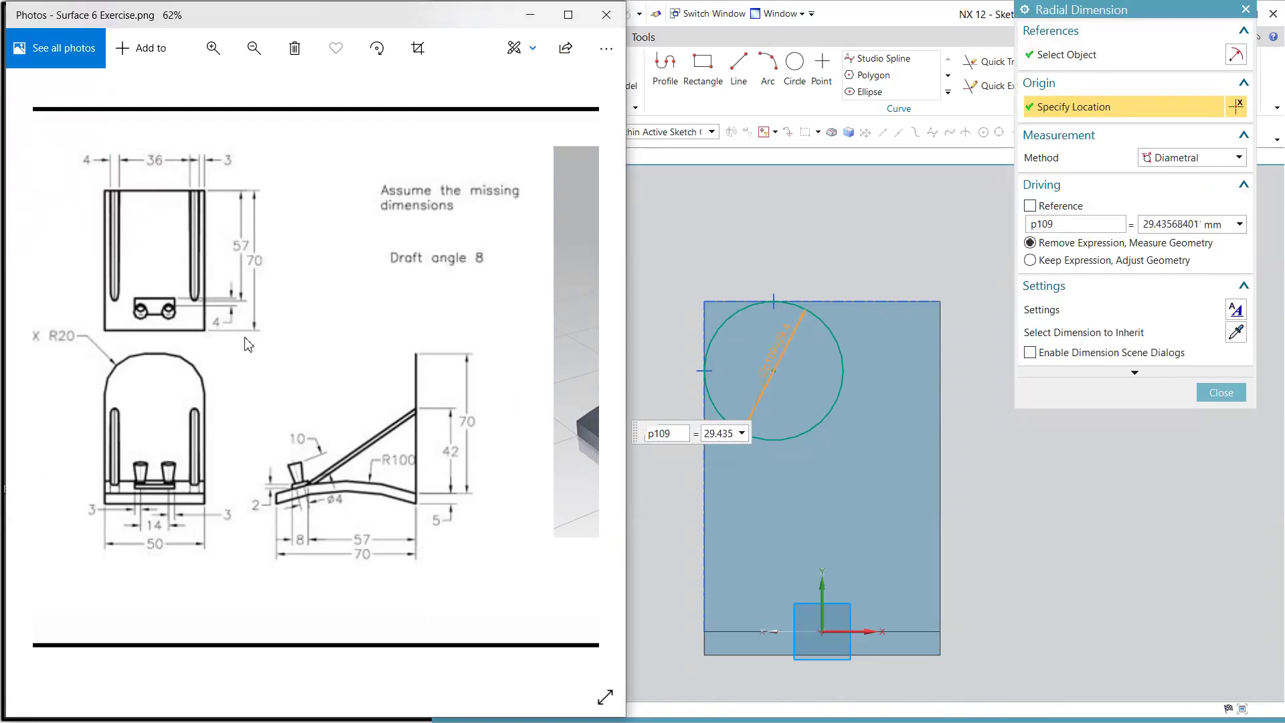
click(1166, 225)
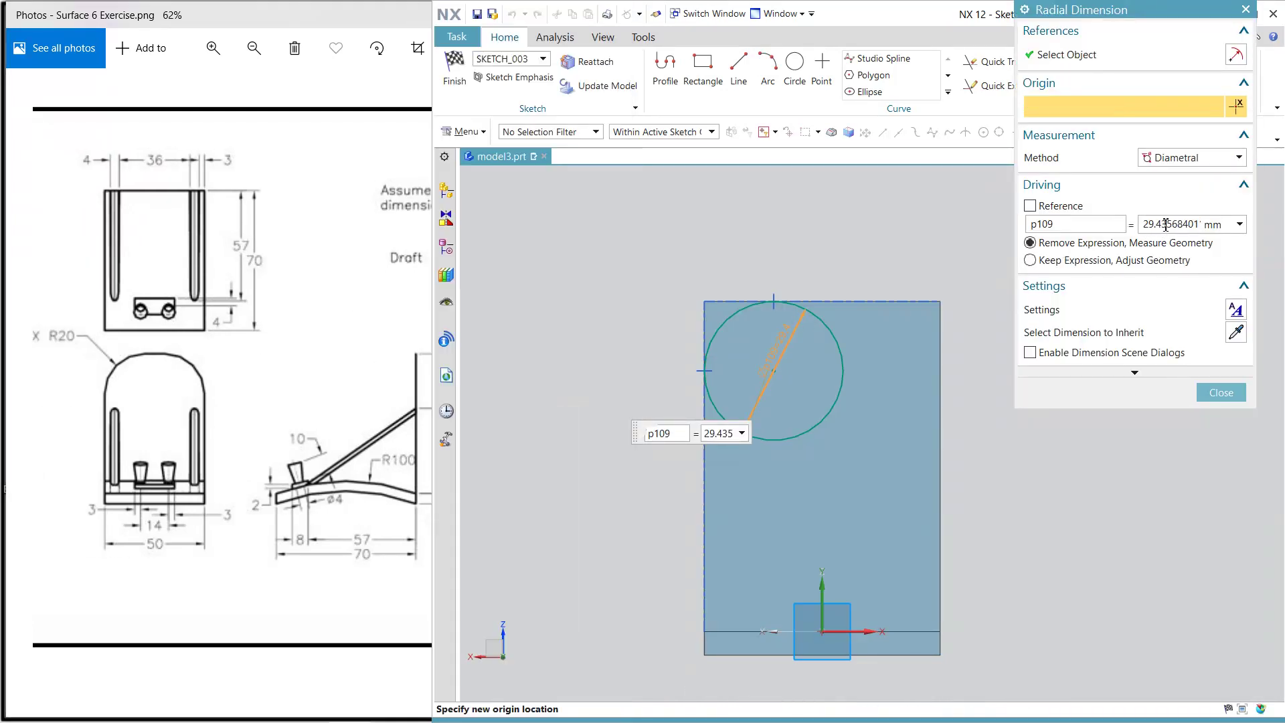
text(40)
key(Return)
click(1114, 261)
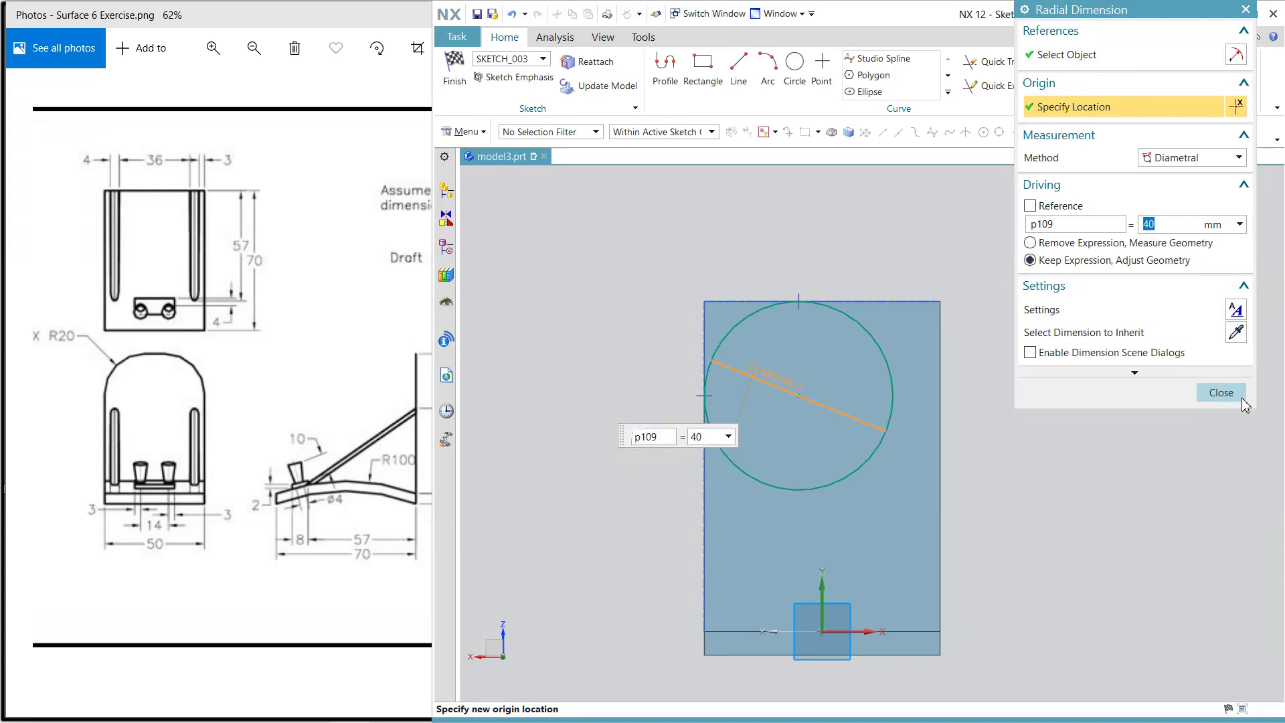
click(1222, 393)
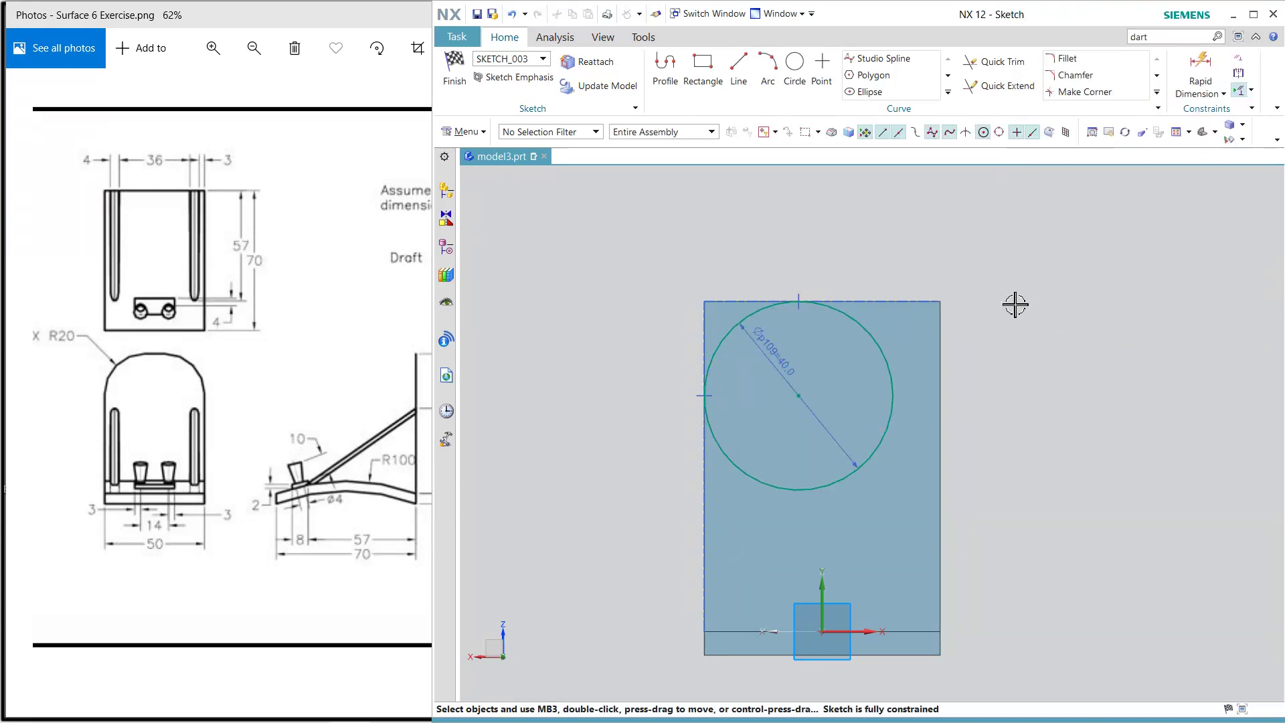
click(877, 338)
click(822, 271)
click(758, 309)
- Mirror the Ø40 circle about the sketch's vertical axis
click(947, 92)
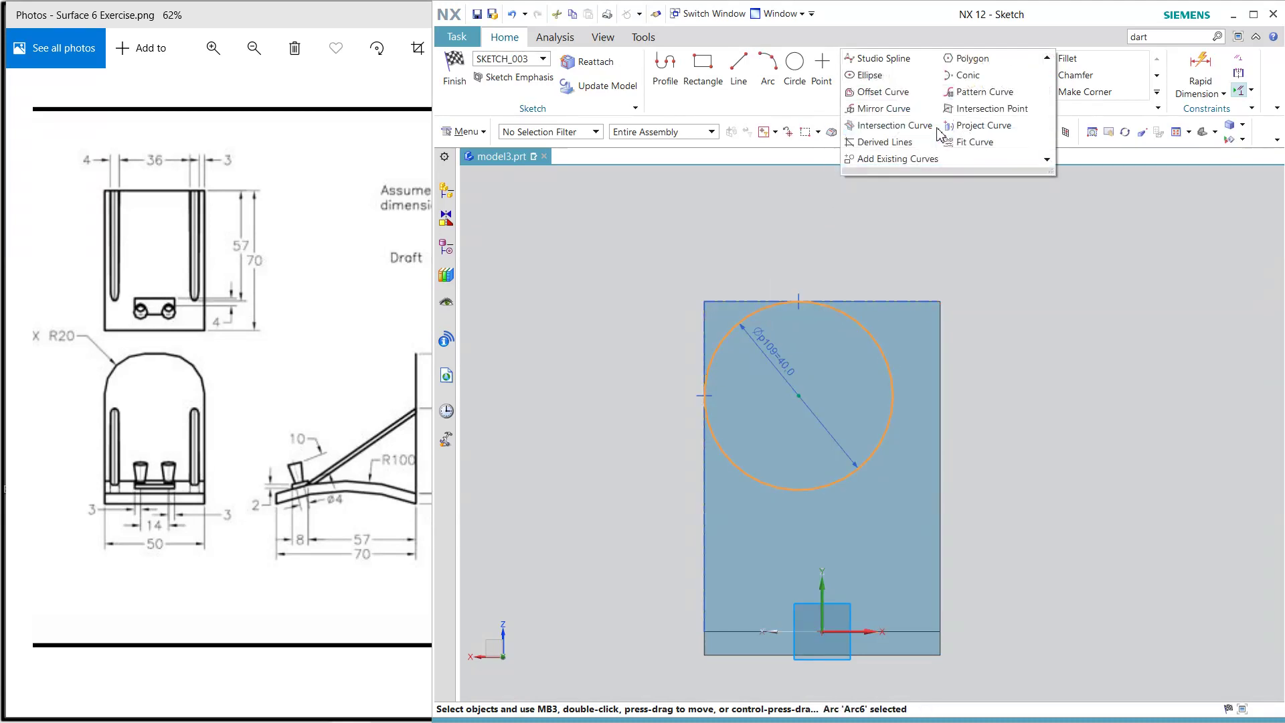
click(911, 111)
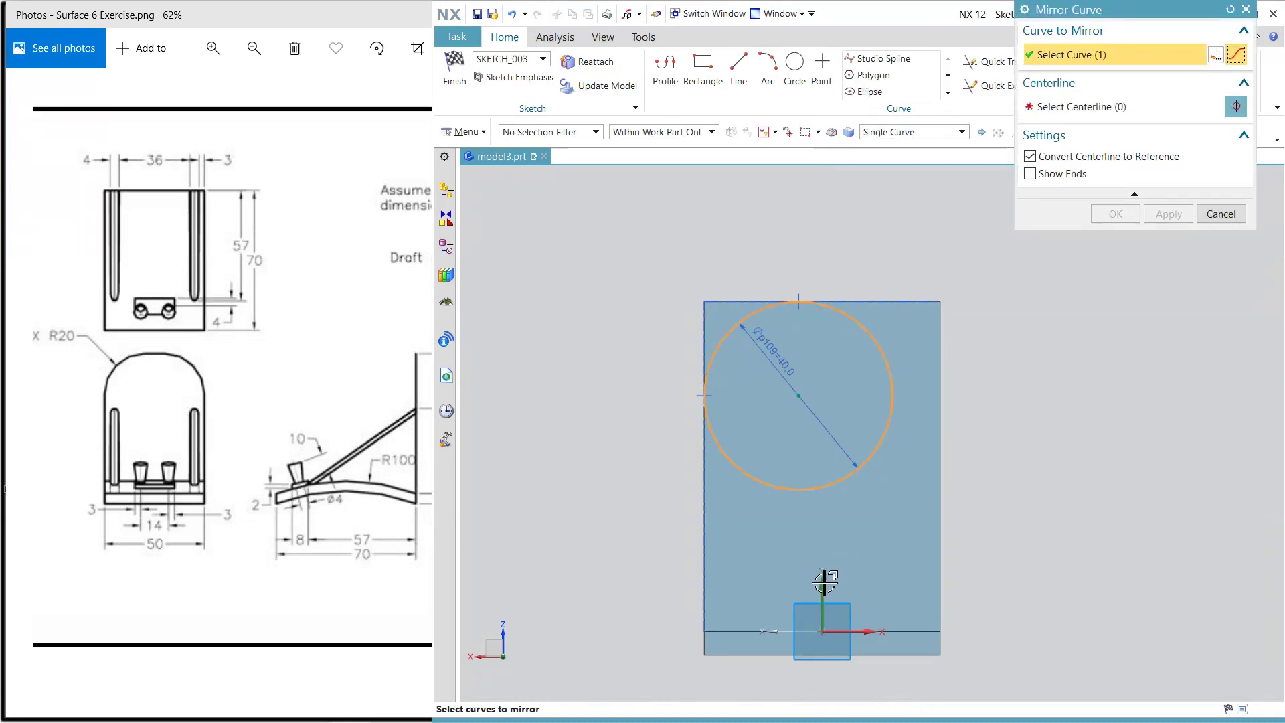
click(1071, 107)
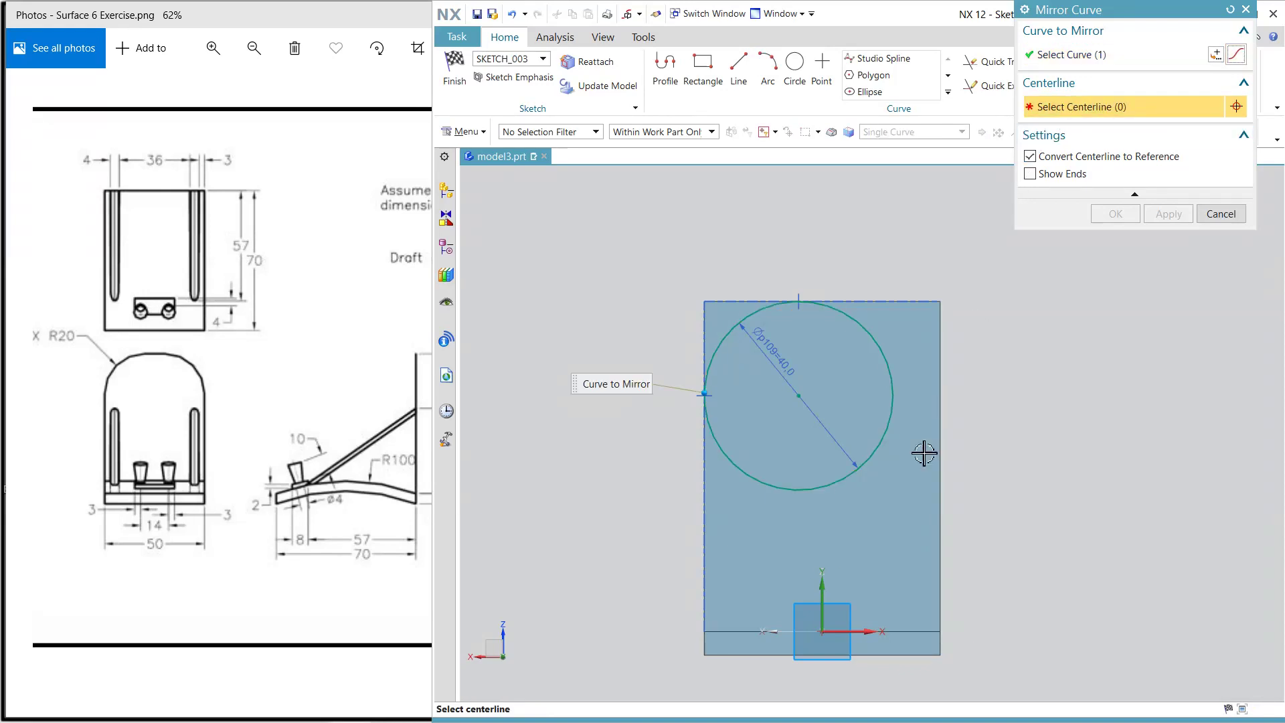
click(829, 590)
click(1114, 213)
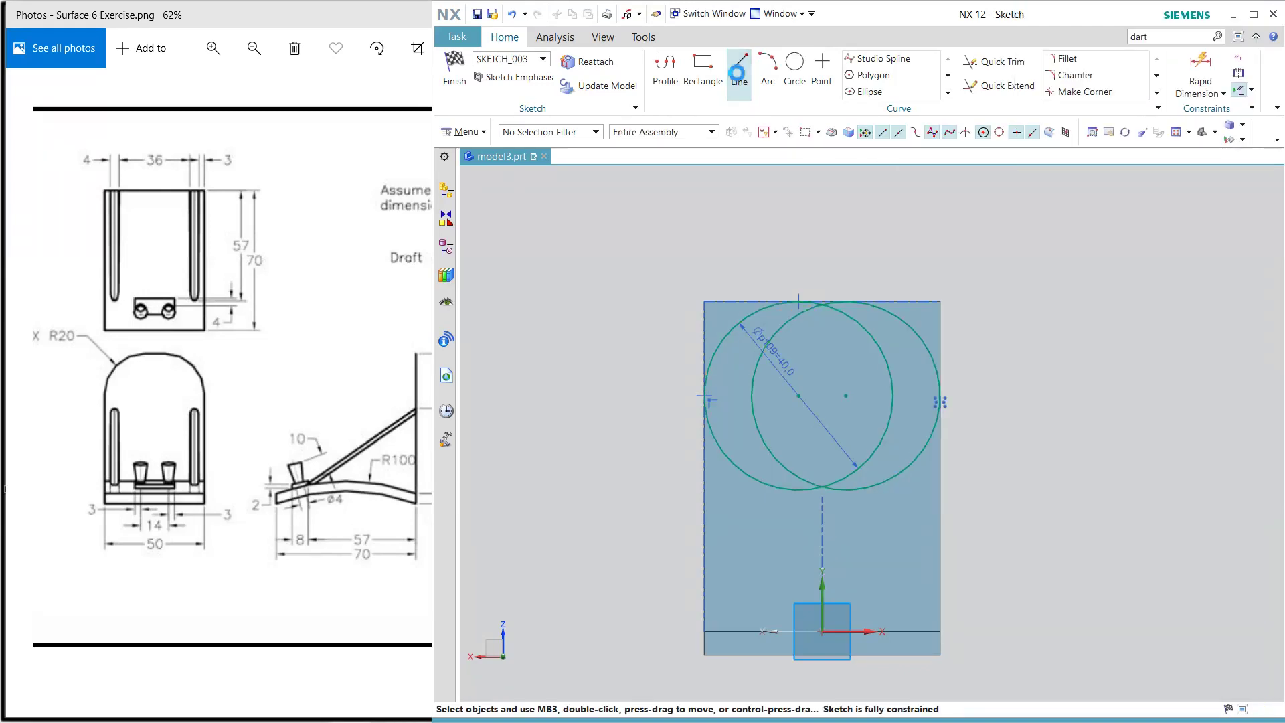
- Draw a line along the wall's top edge from left to right corner
click(739, 67)
click(704, 300)
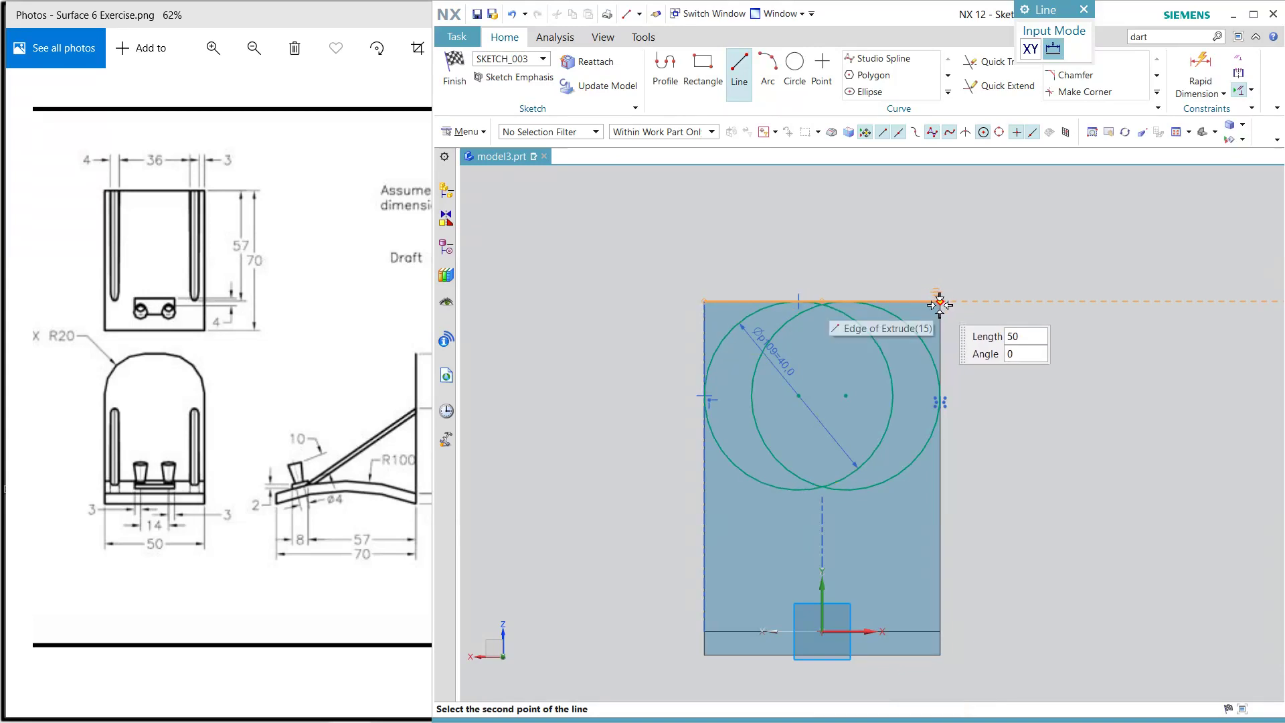
click(940, 301)
click(988, 61)
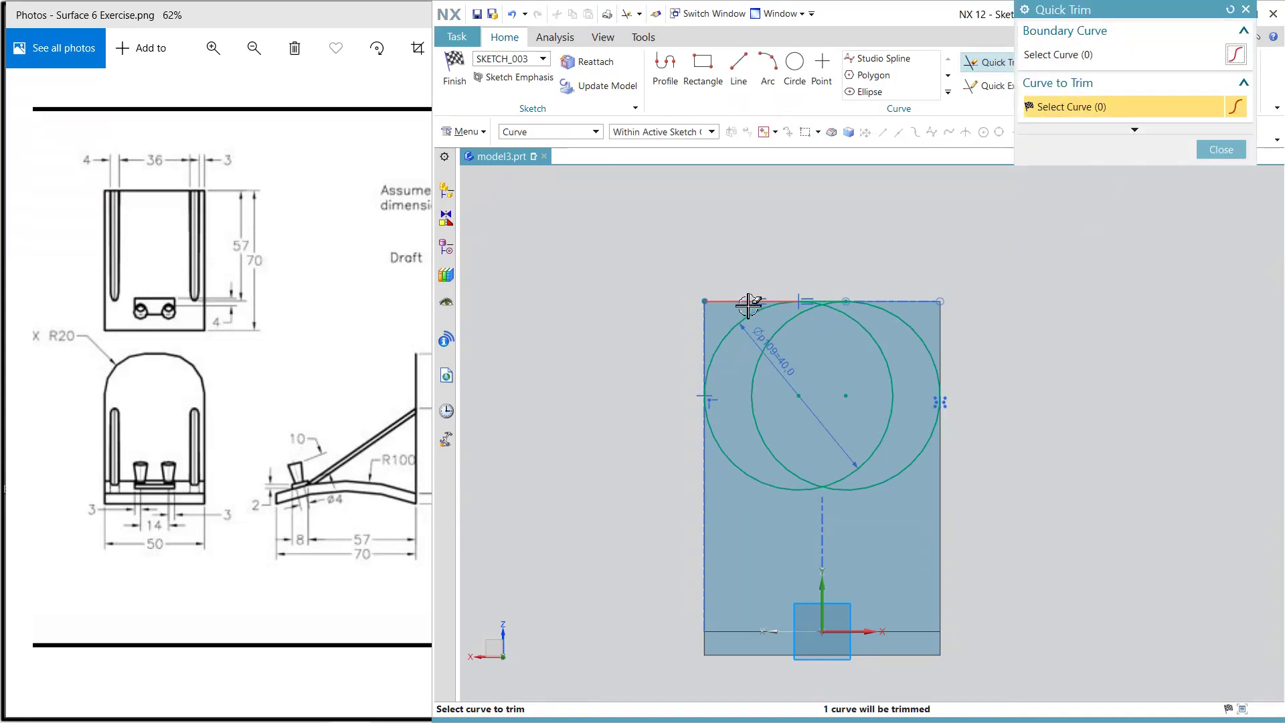
- Quick Trim both circles' inner arcs and the small top segment, then finish the sketch
click(774, 336)
click(880, 348)
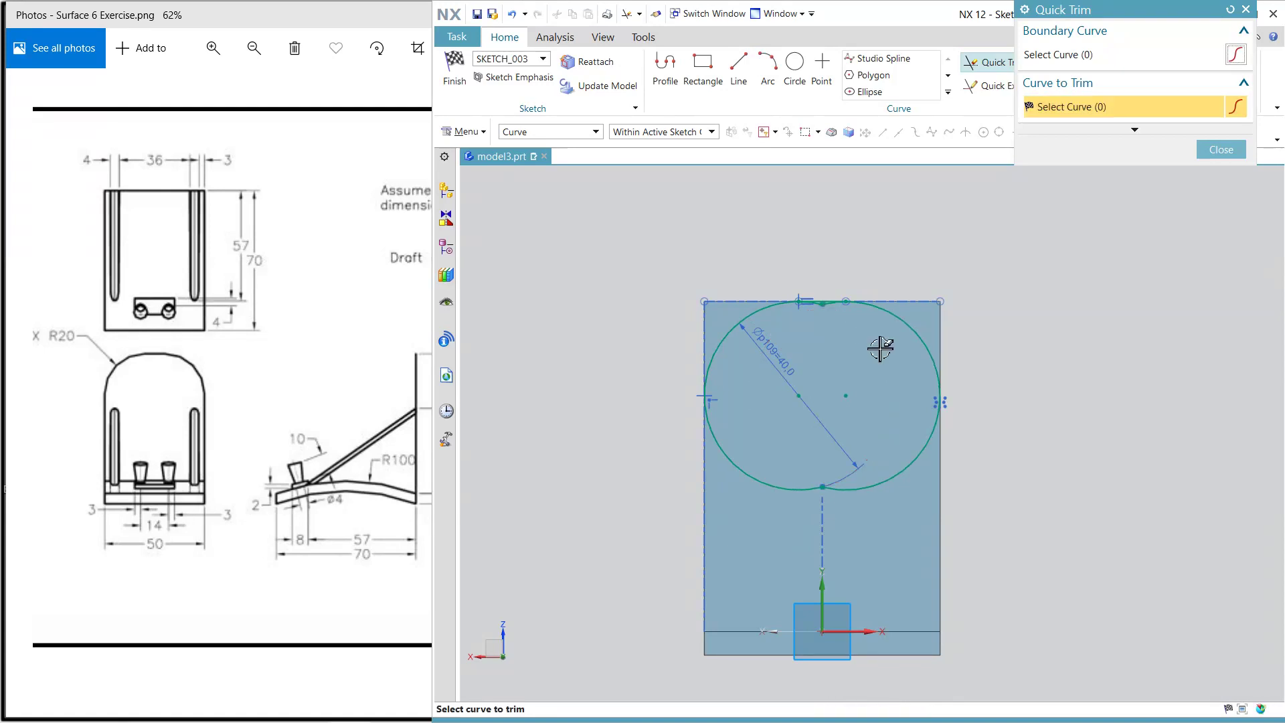
scroll(833, 303, up, 5)
click(787, 305)
scroll(830, 376, down, 4)
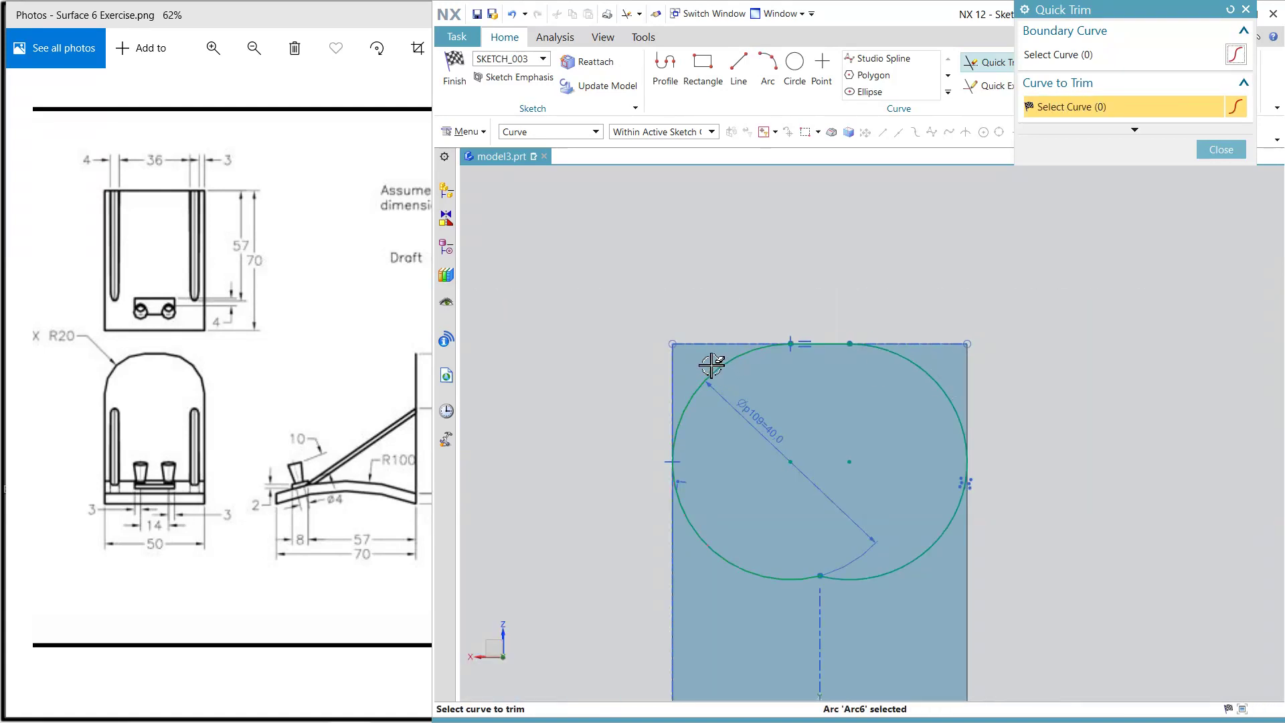
click(454, 71)
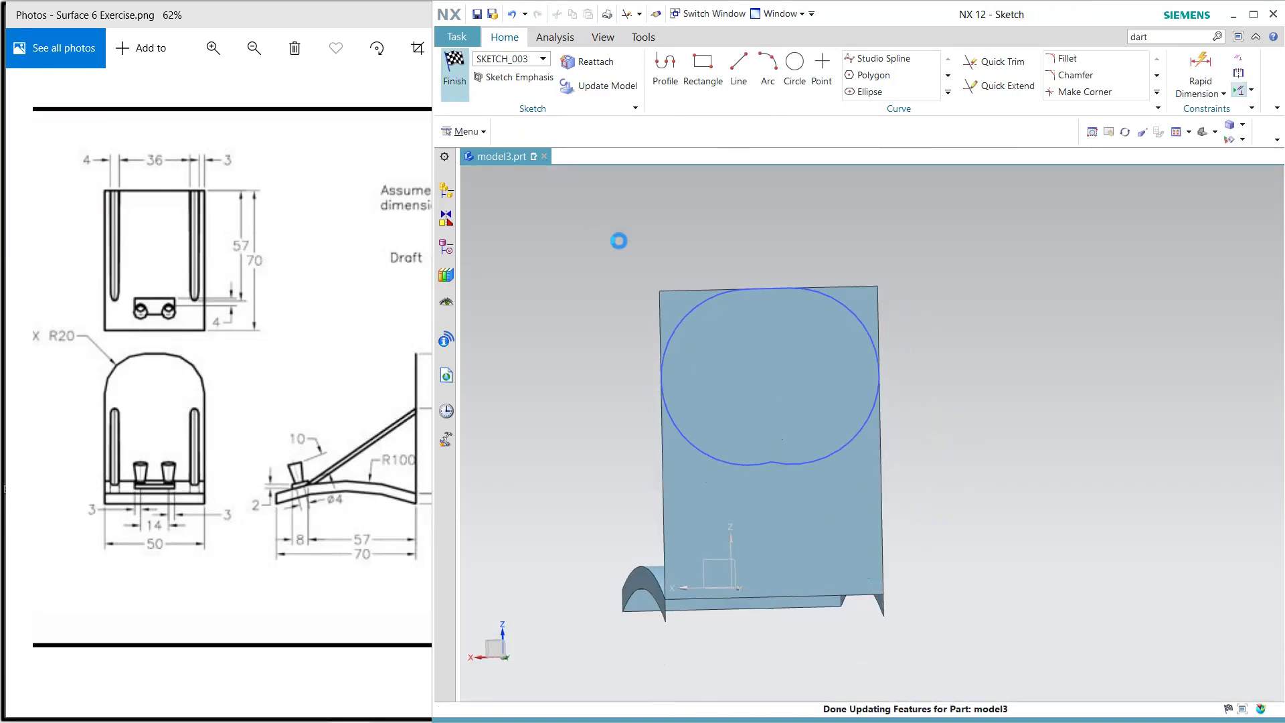
- Trim the back wall sheet to SKETCH_003's two arcs and line, giving it a rounded top
middle_drag(663, 215, 665, 230)
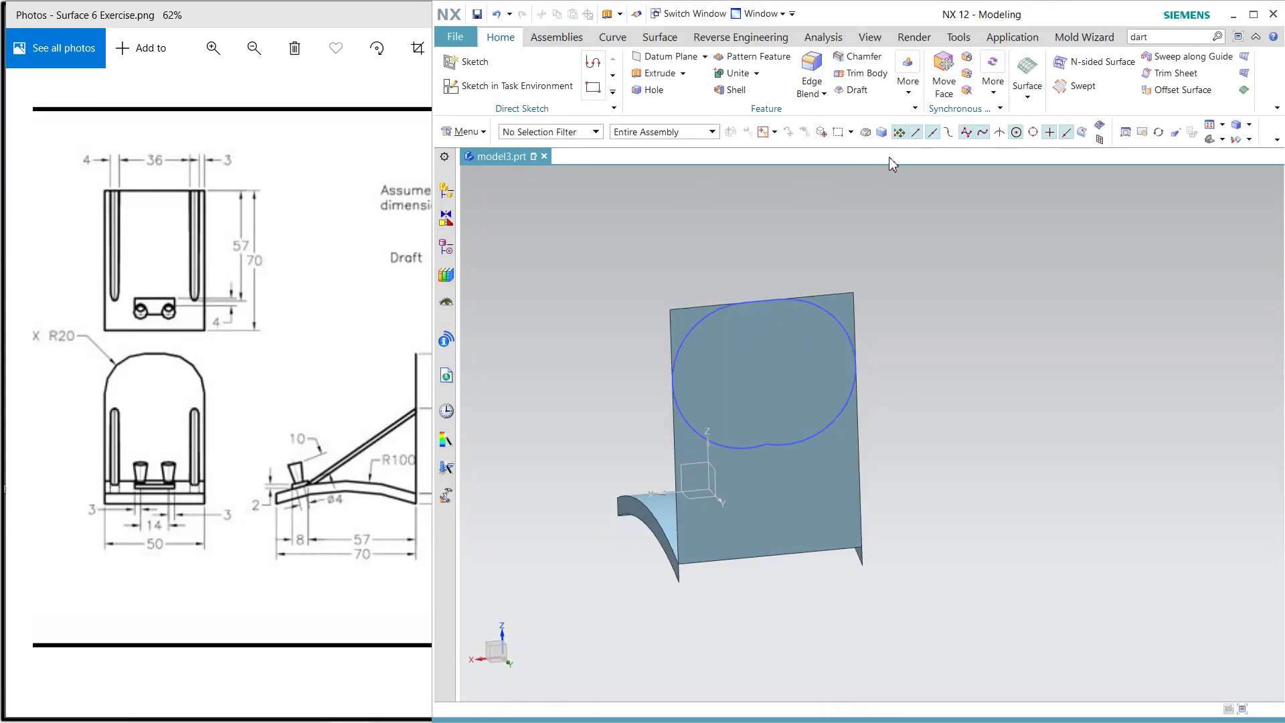
click(659, 37)
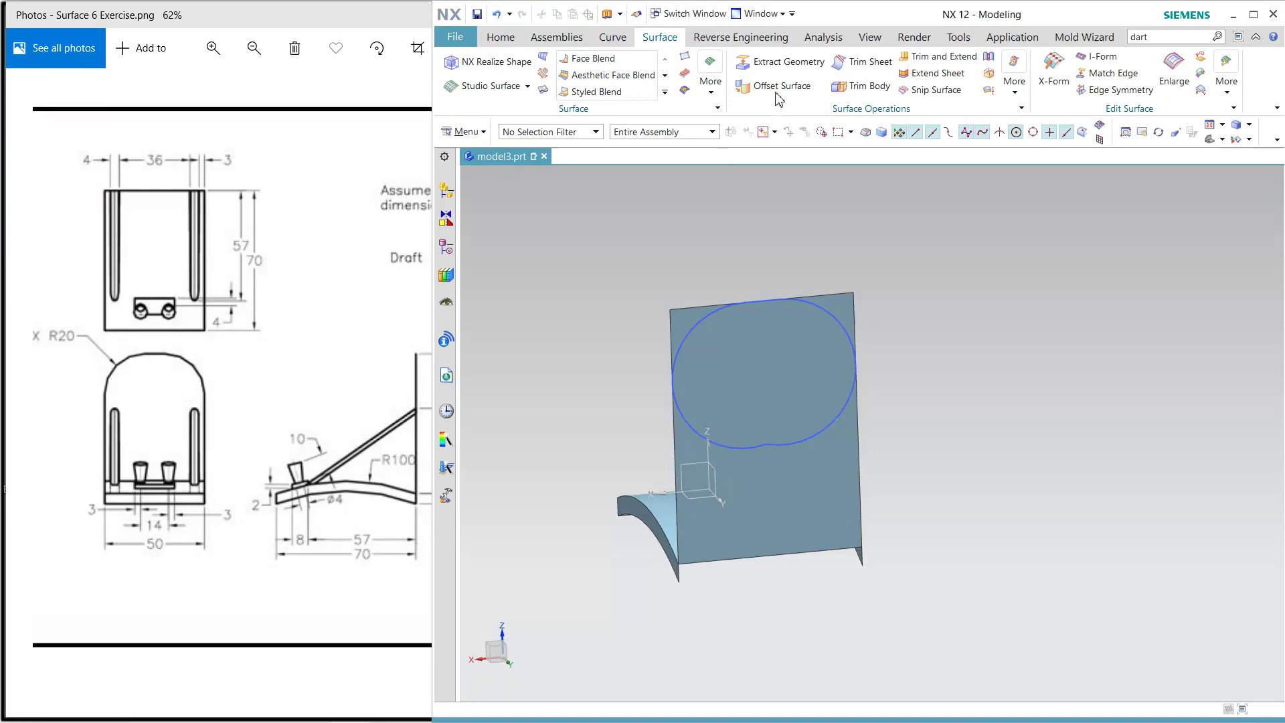
click(863, 61)
scroll(711, 317, up, 2)
click(723, 358)
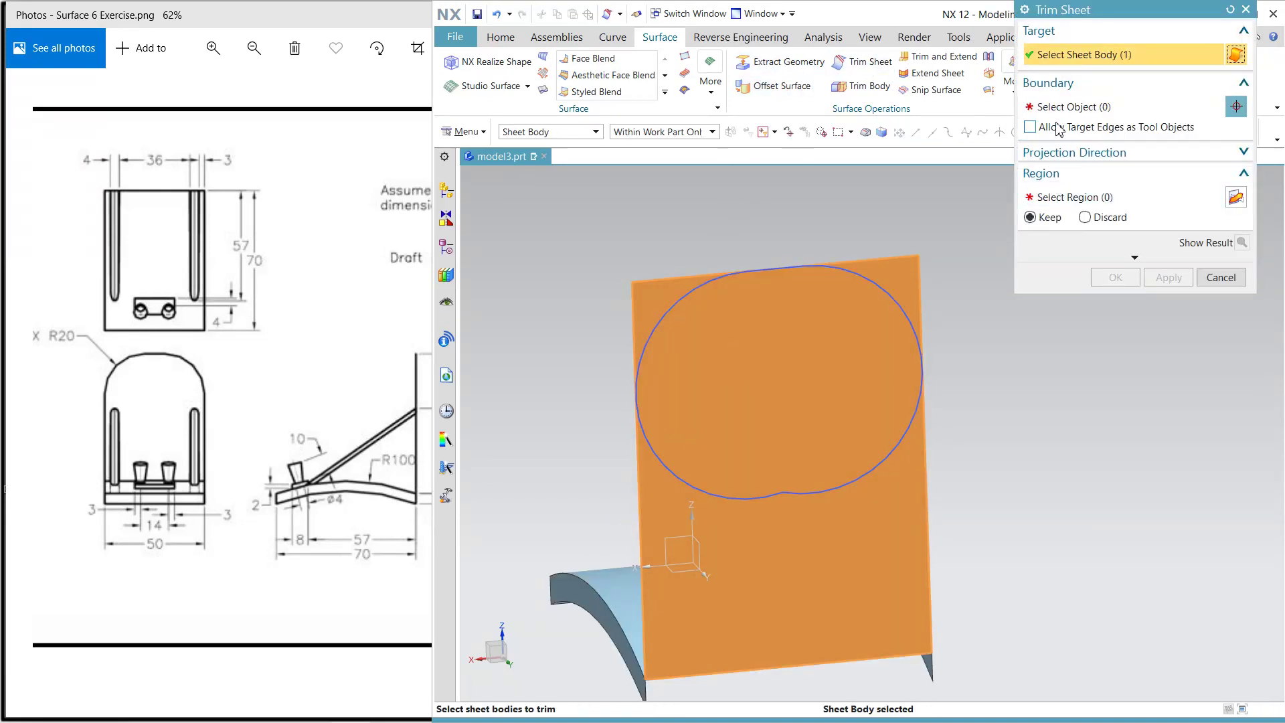
click(873, 292)
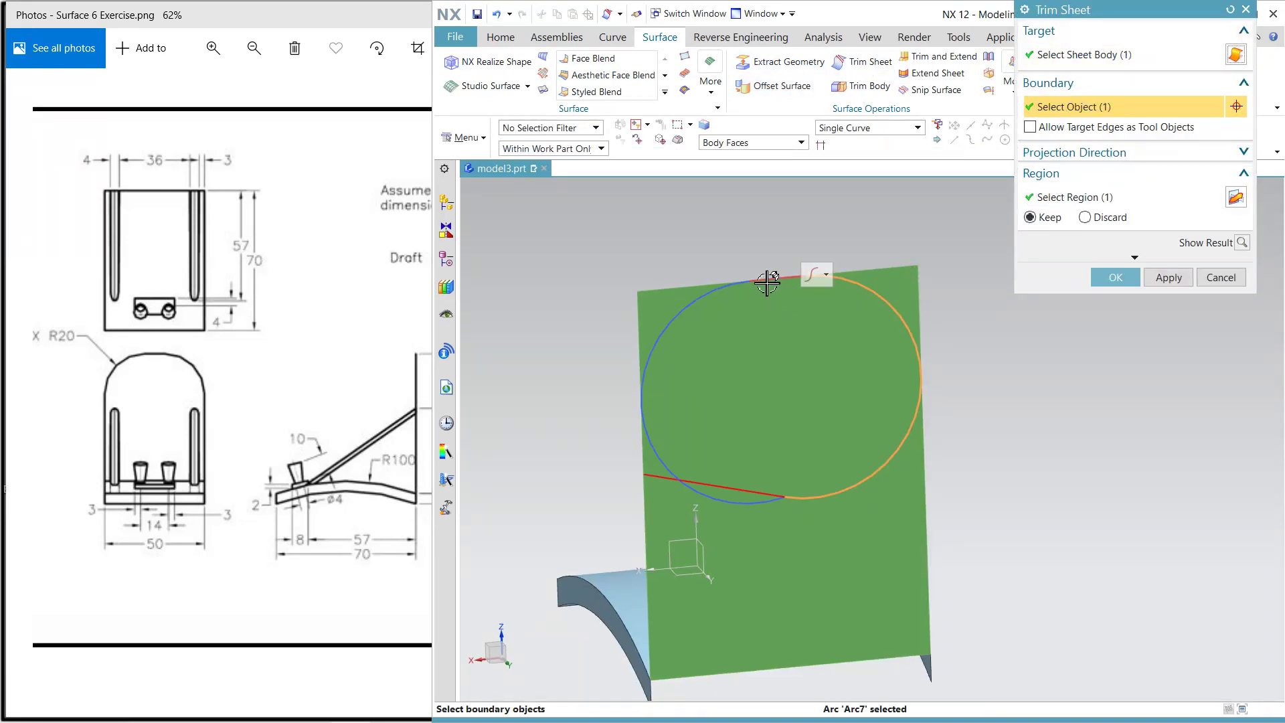
click(732, 295)
click(726, 293)
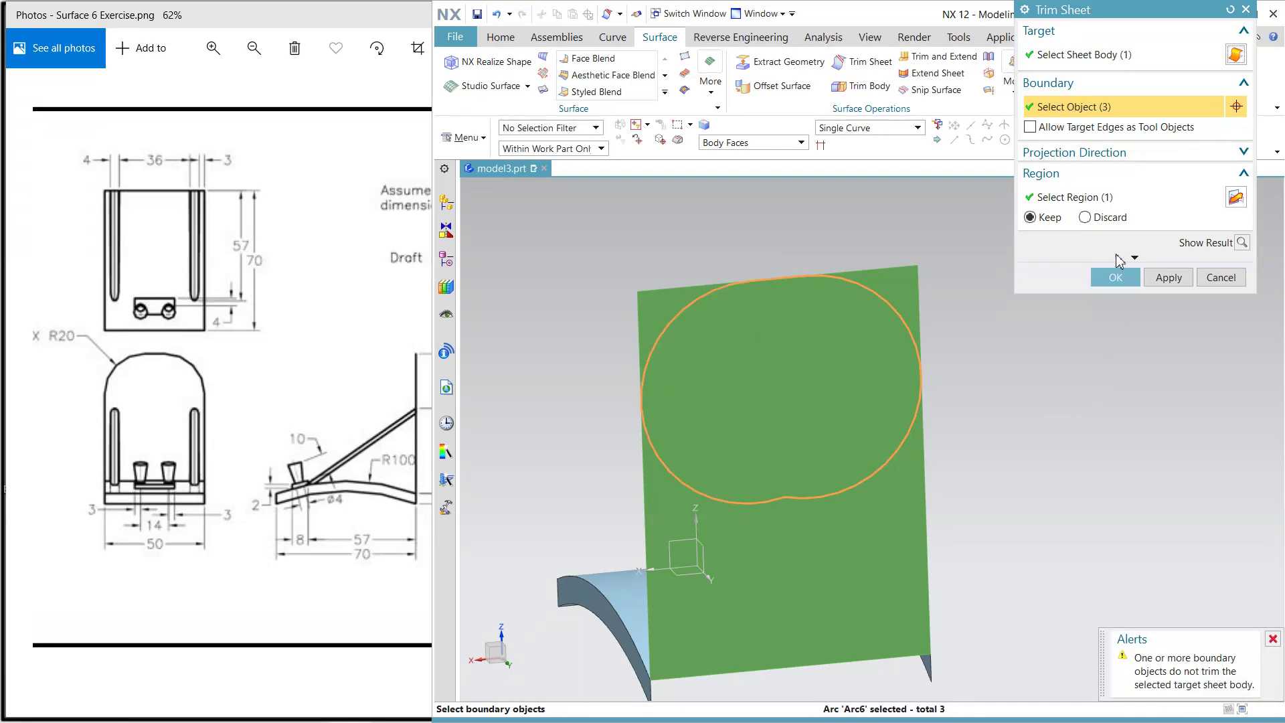
click(1114, 205)
click(868, 543)
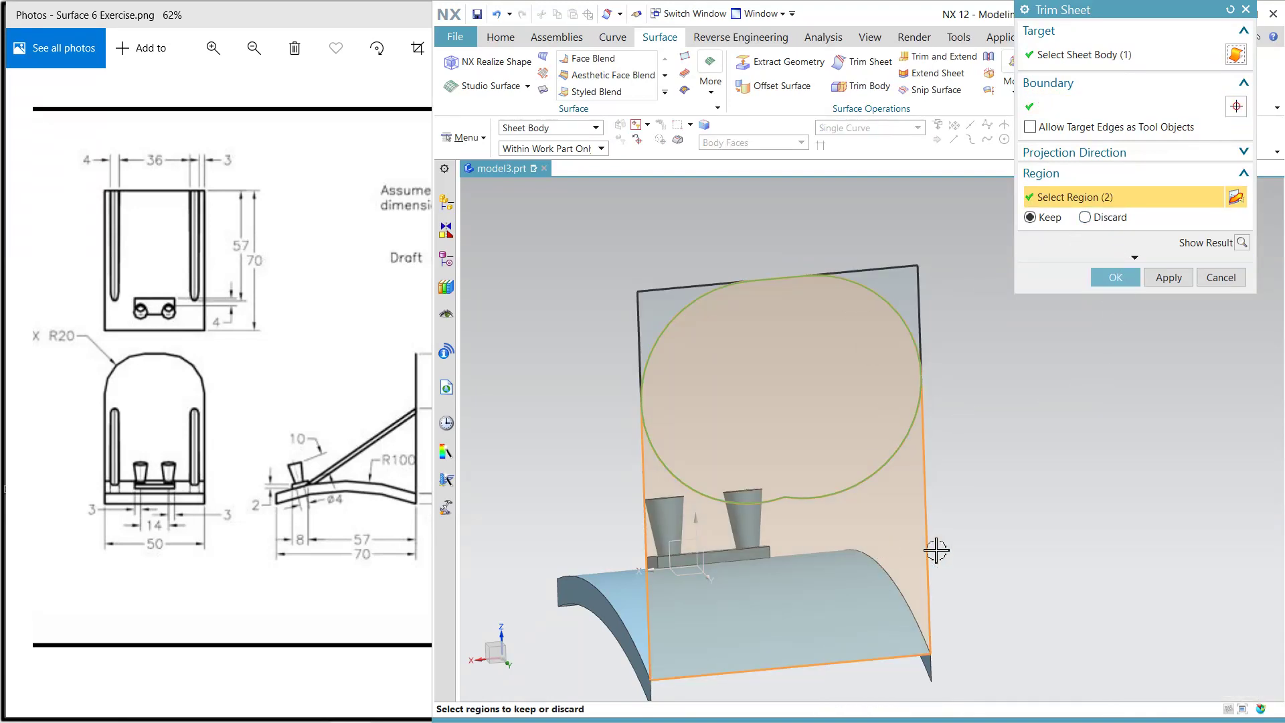
click(1105, 285)
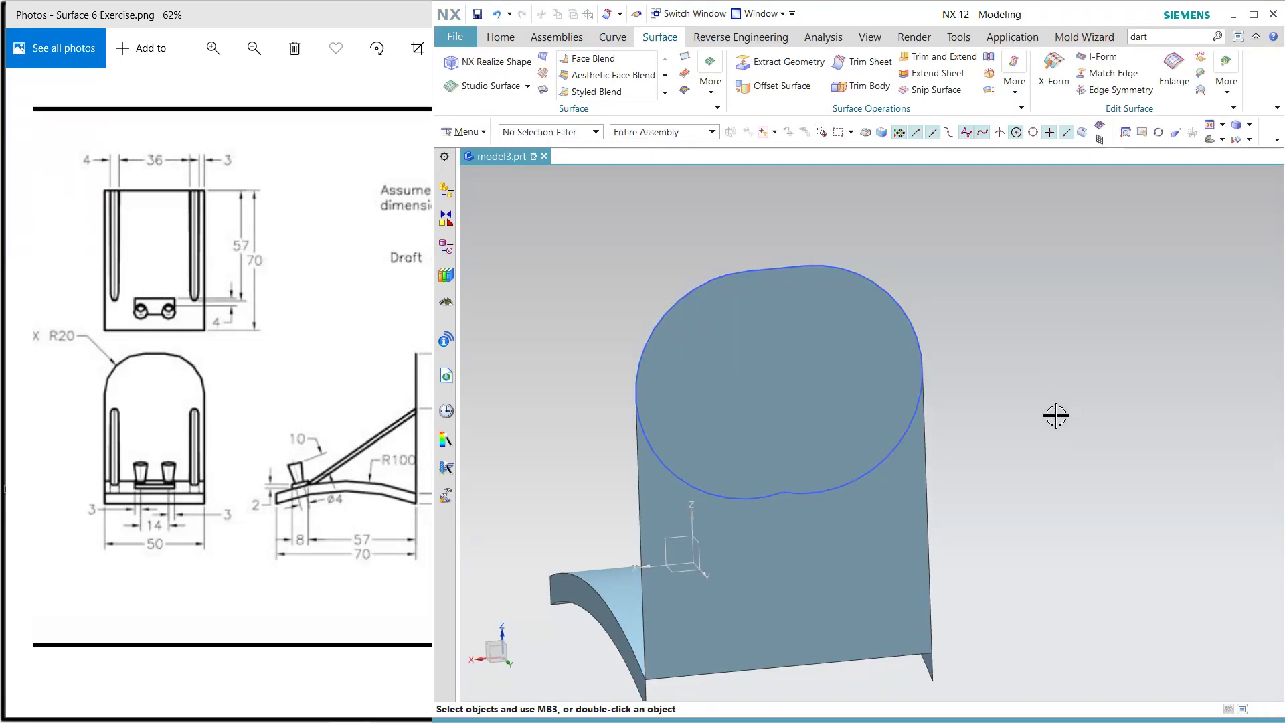
- Hide the merged sketch outline
mouse_move(1055, 415)
shift+middle_down()
mouse_move(903, 459)
mouse_move(1029, 475)
mouse_move(1135, 462)
mouse_move(1144, 496)
mouse_move(1126, 467)
mouse_move(1128, 489)
shift+middle_up()
click(906, 472)
click(906, 480)
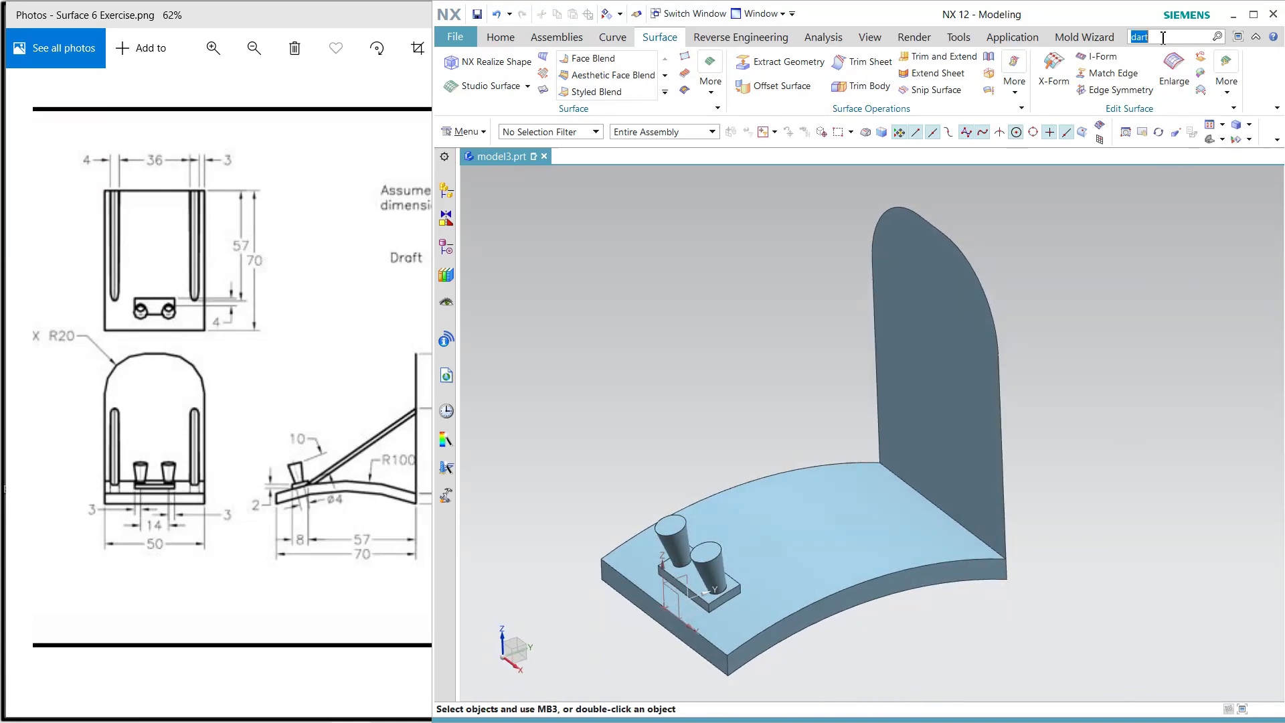
- Search 'dart' in Command Finder and add Dart (Legacy) to the menu with Show on Menu
key(Return)
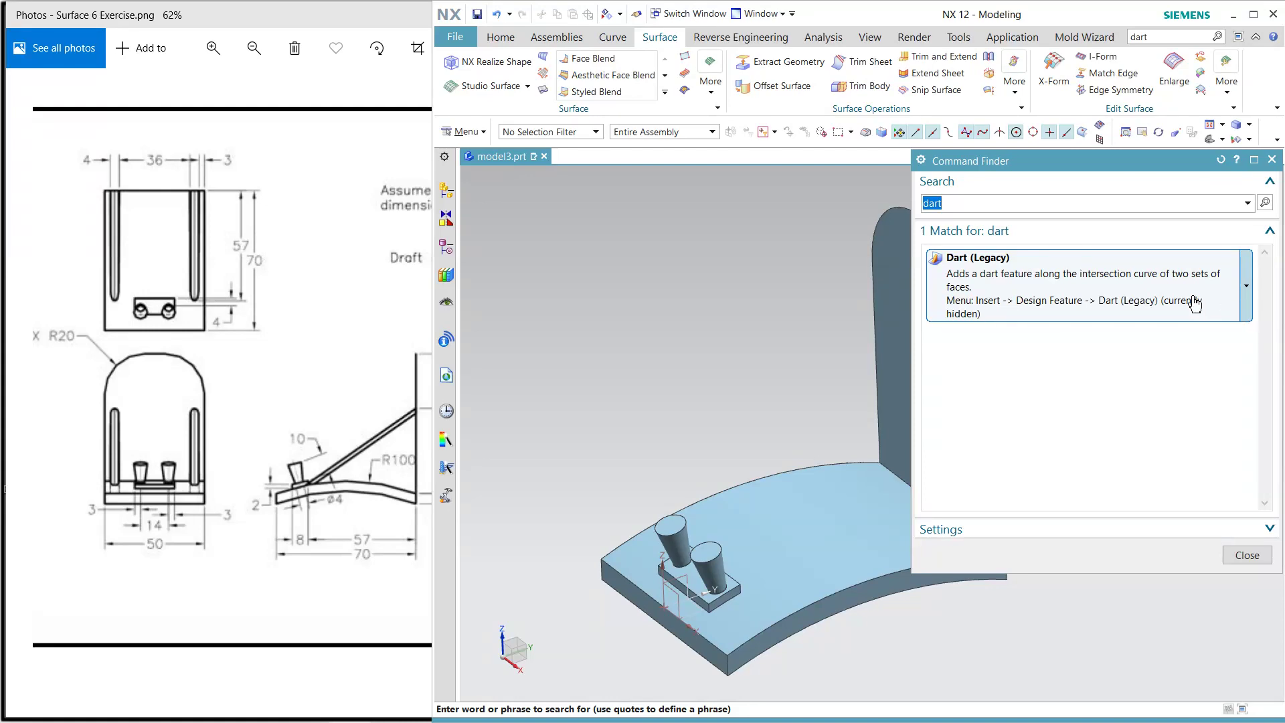
right_click(1245, 297)
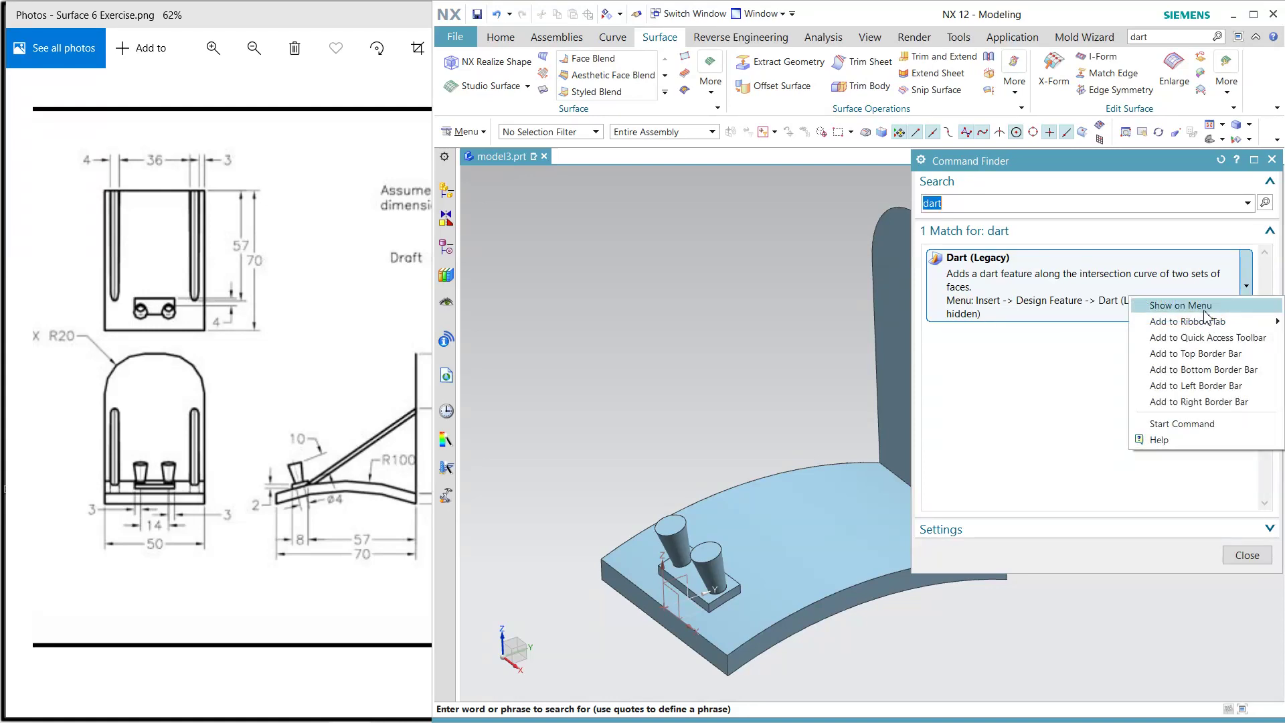
click(1204, 309)
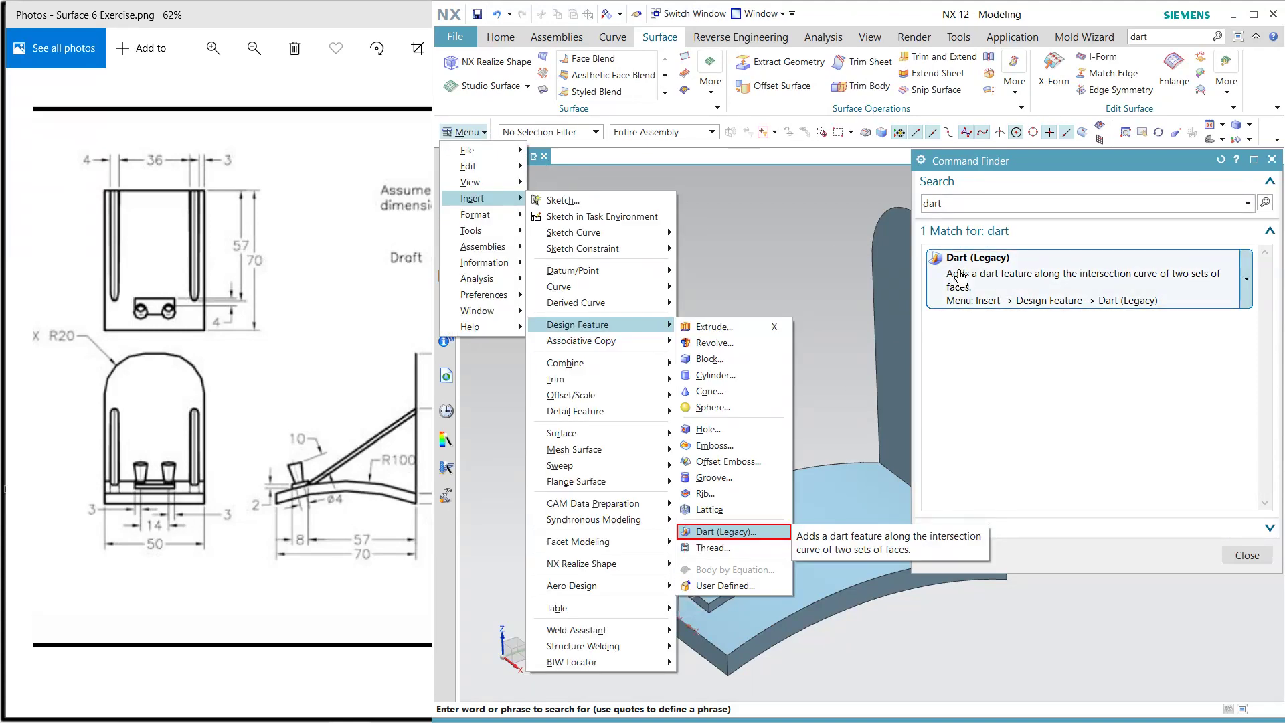
- Start Dart (Legacy) with the back wall face as first set and plate top face as second
click(962, 276)
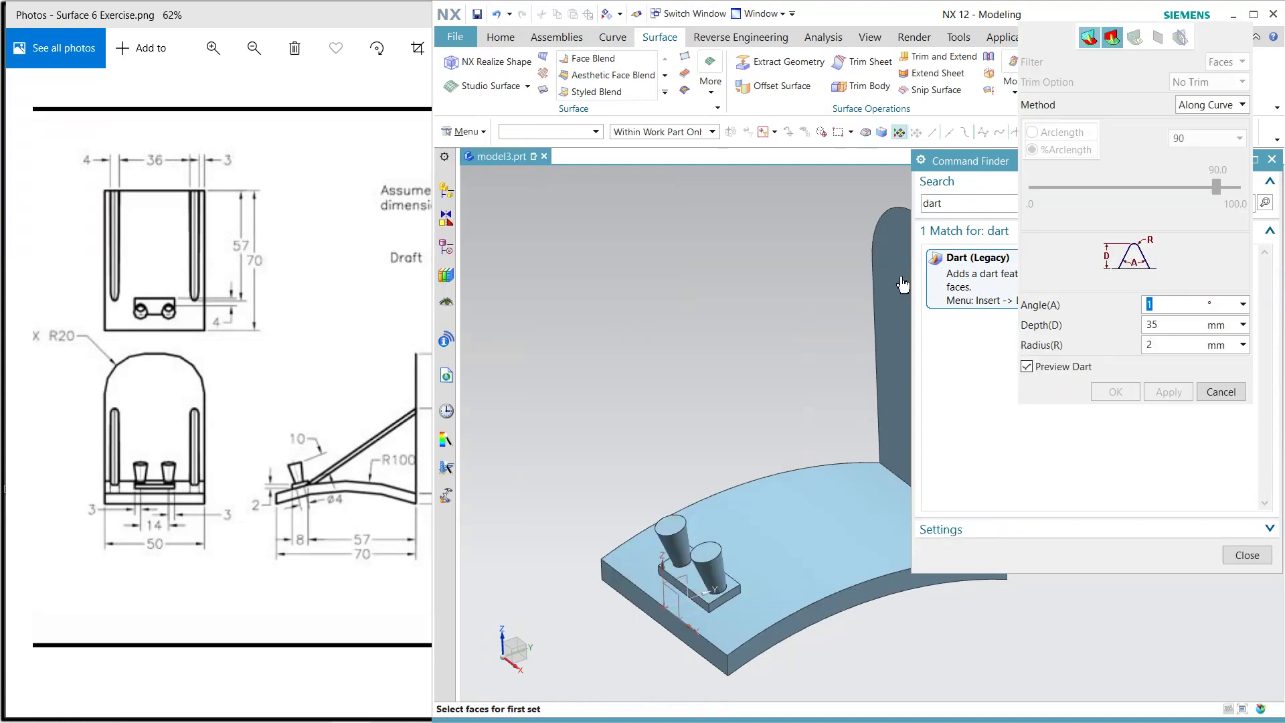
click(1270, 160)
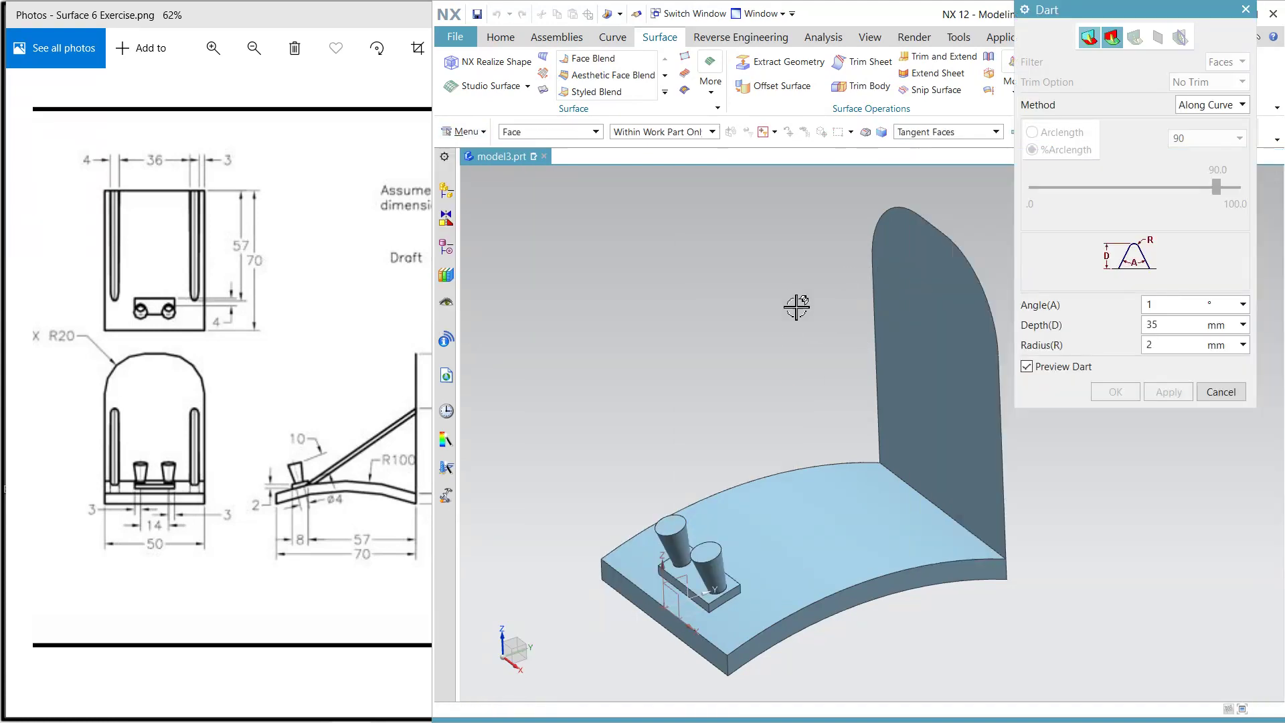
click(926, 393)
middle_click(799, 310)
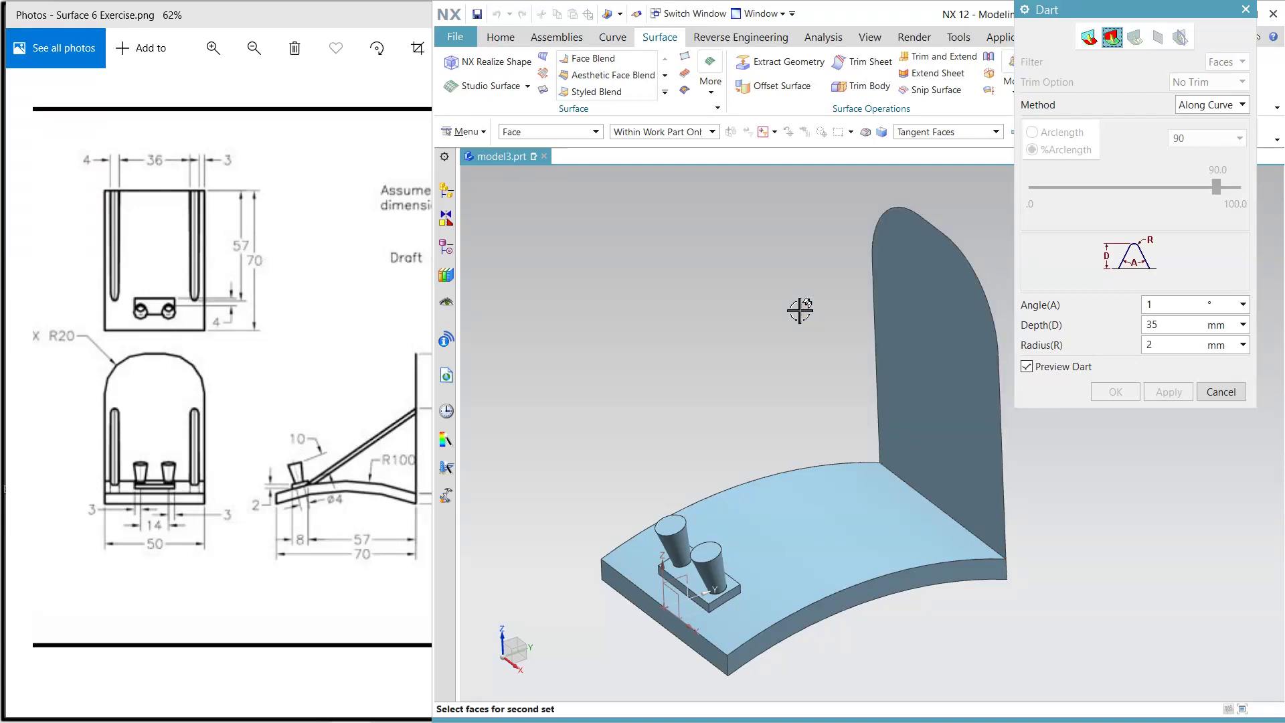
click(844, 471)
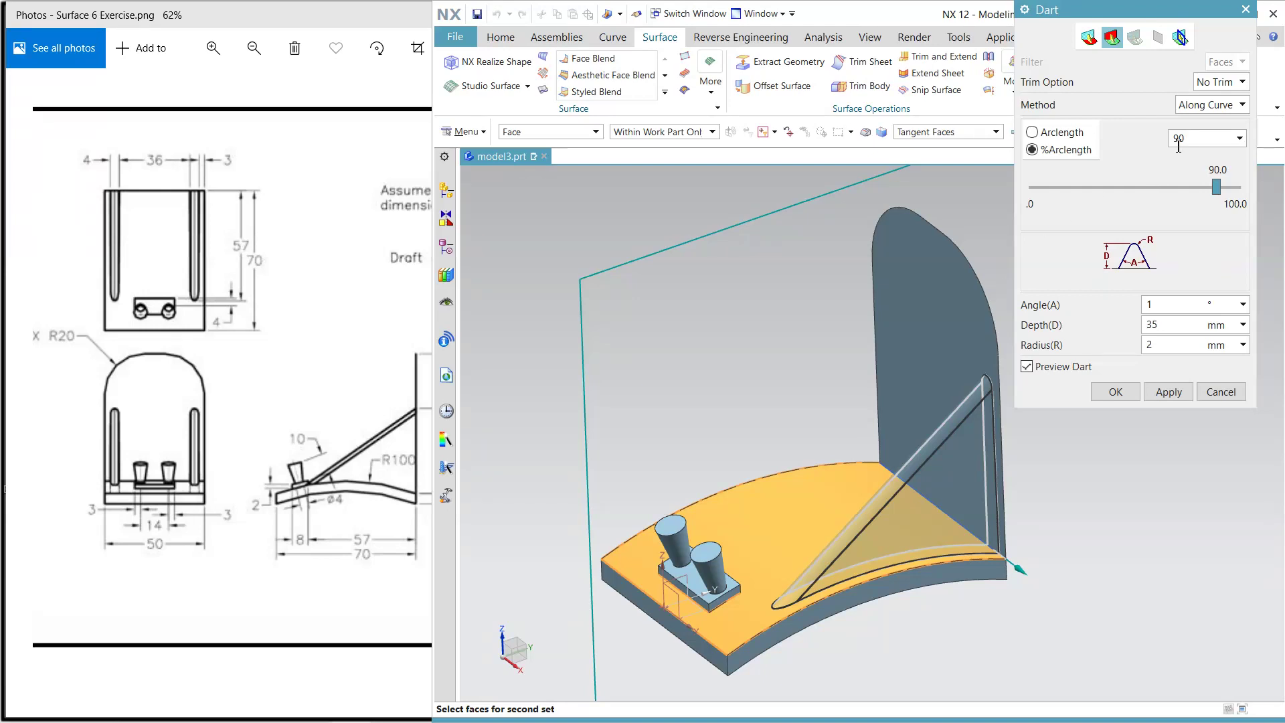
- Keep the dart untrimmed and along the curve, positioned at 4 mm arclength
click(1219, 92)
click(1218, 96)
click(1219, 107)
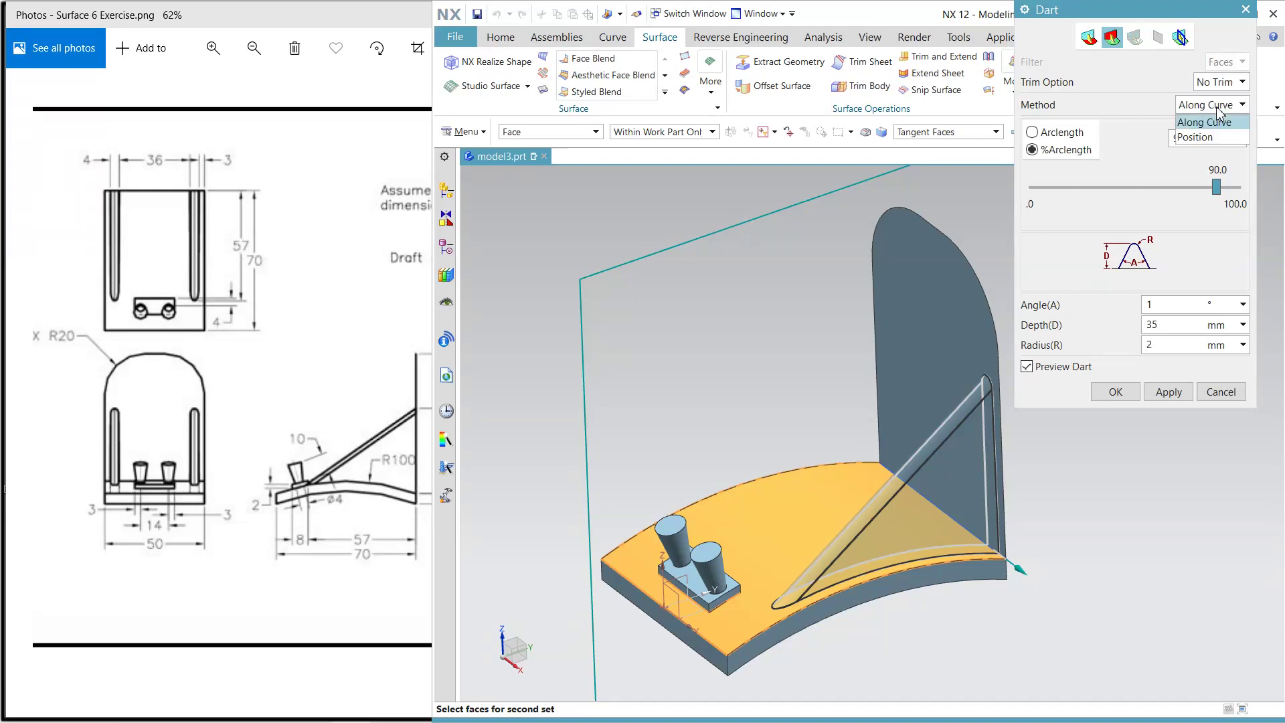
click(1212, 122)
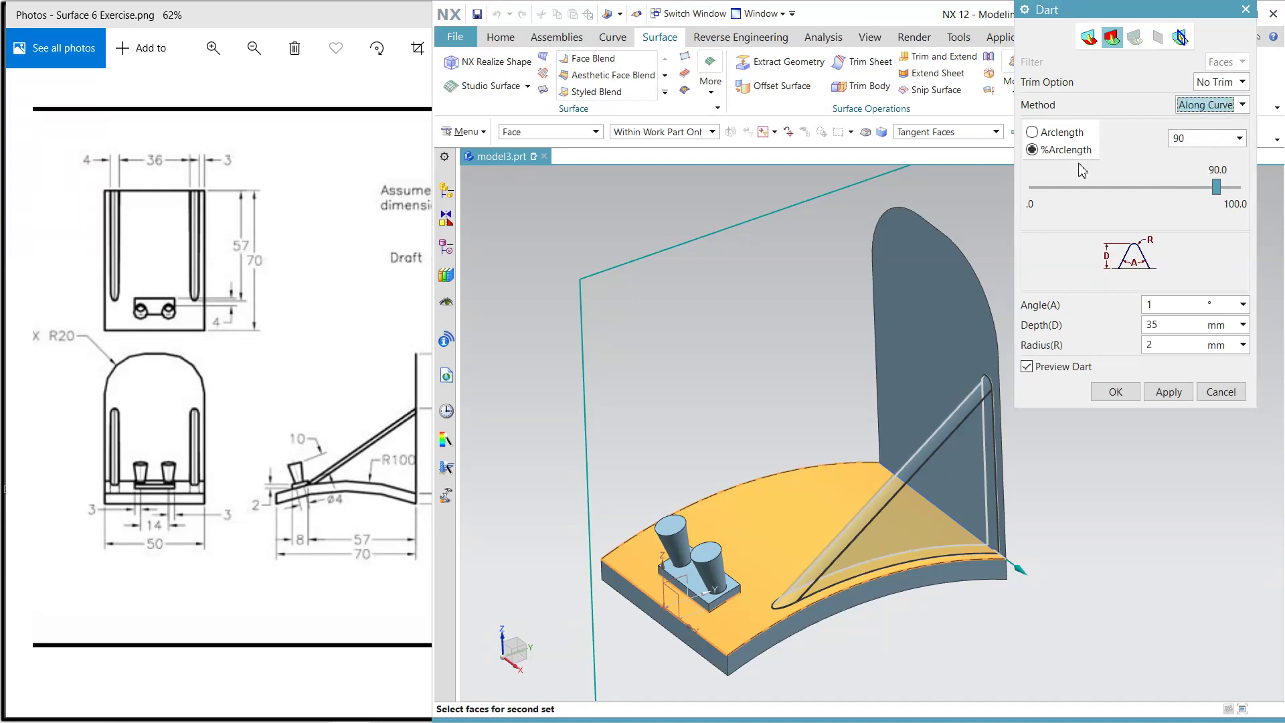
click(1051, 133)
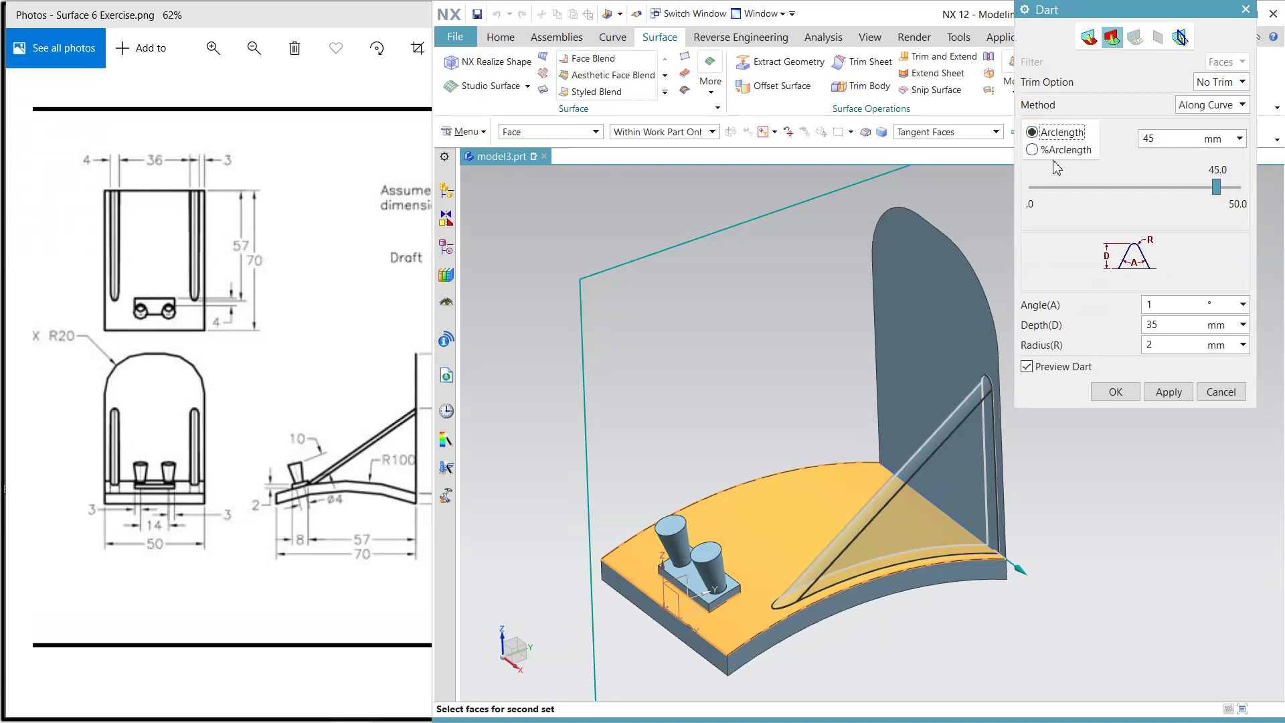
middle_drag(623, 228, 623, 229)
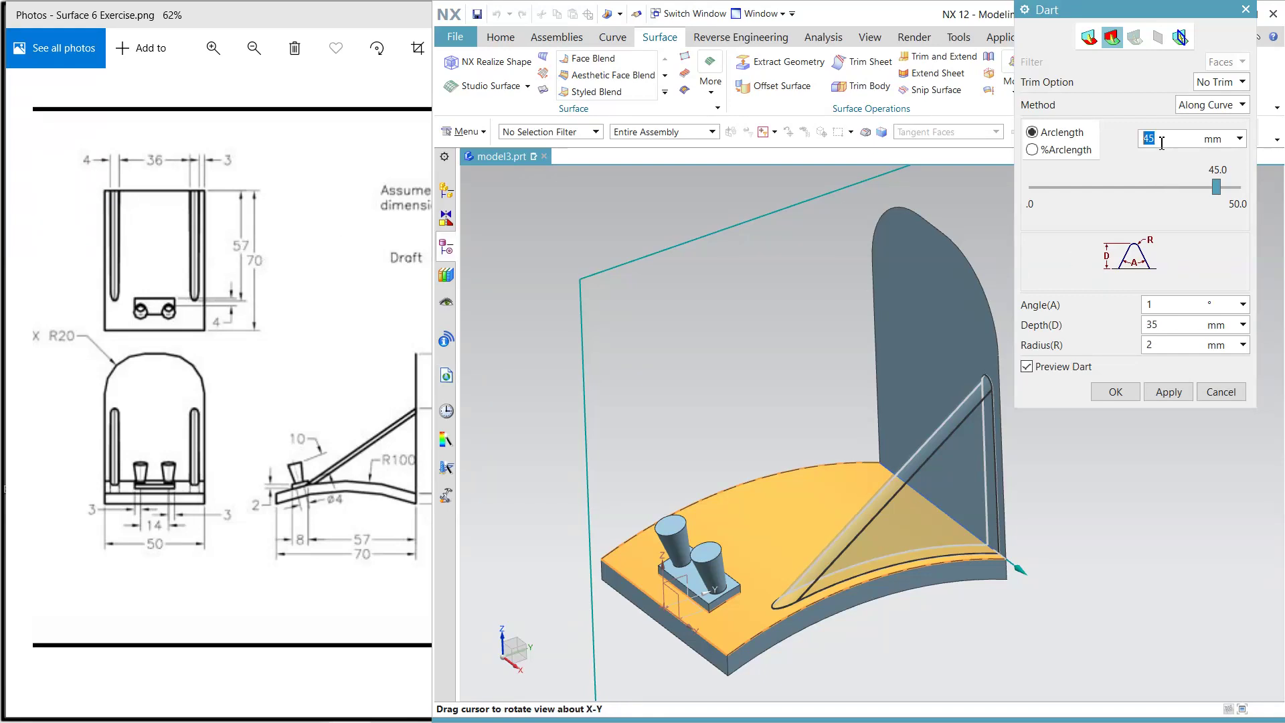
key(Return)
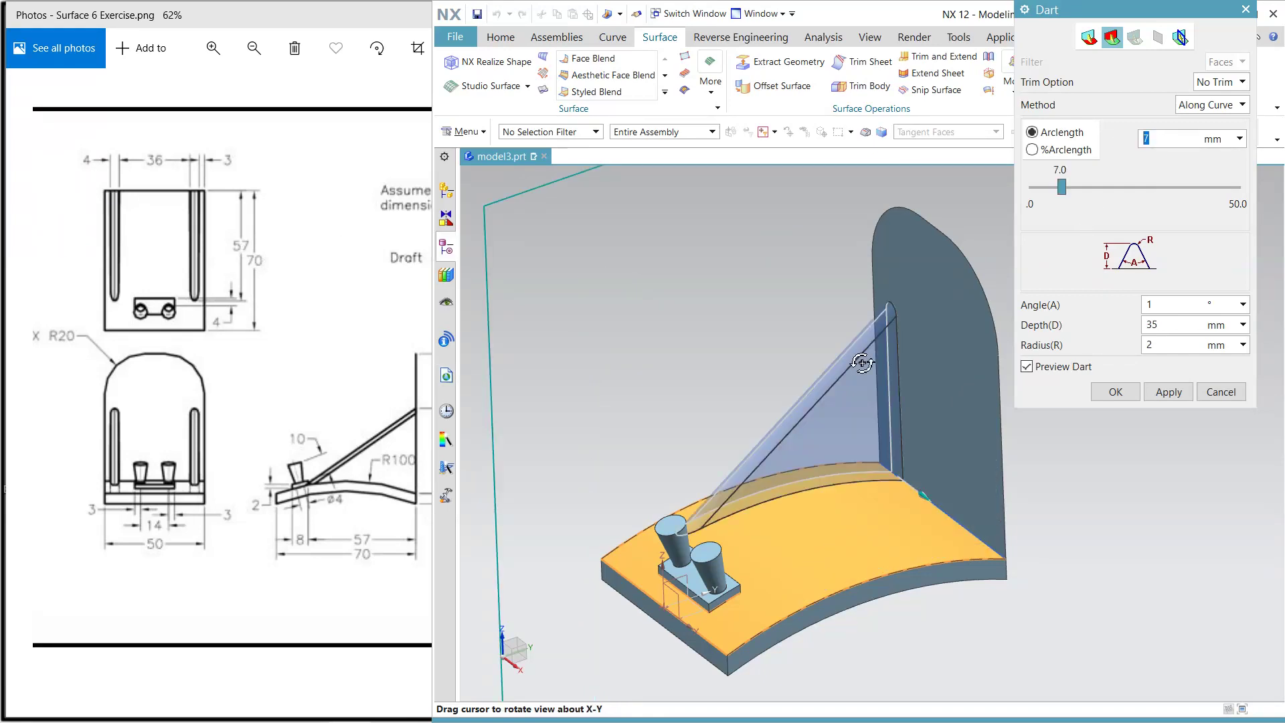
mouse_move(817, 373)
middle_down()
mouse_move(782, 364)
mouse_move(817, 373)
mouse_move(810, 388)
mouse_move(791, 377)
mouse_move(809, 379)
middle_up()
mouse_move(1039, 533)
middle_down()
mouse_move(1001, 536)
mouse_move(1030, 556)
middle_up()
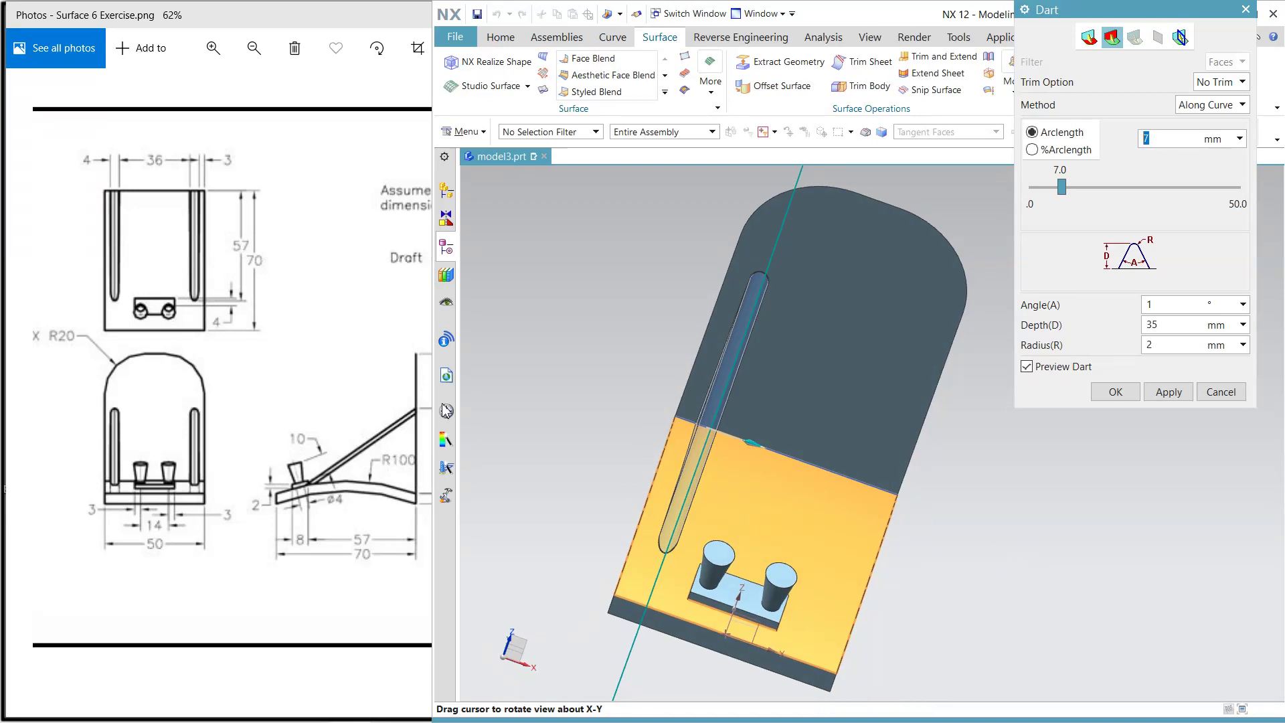
key(Return)
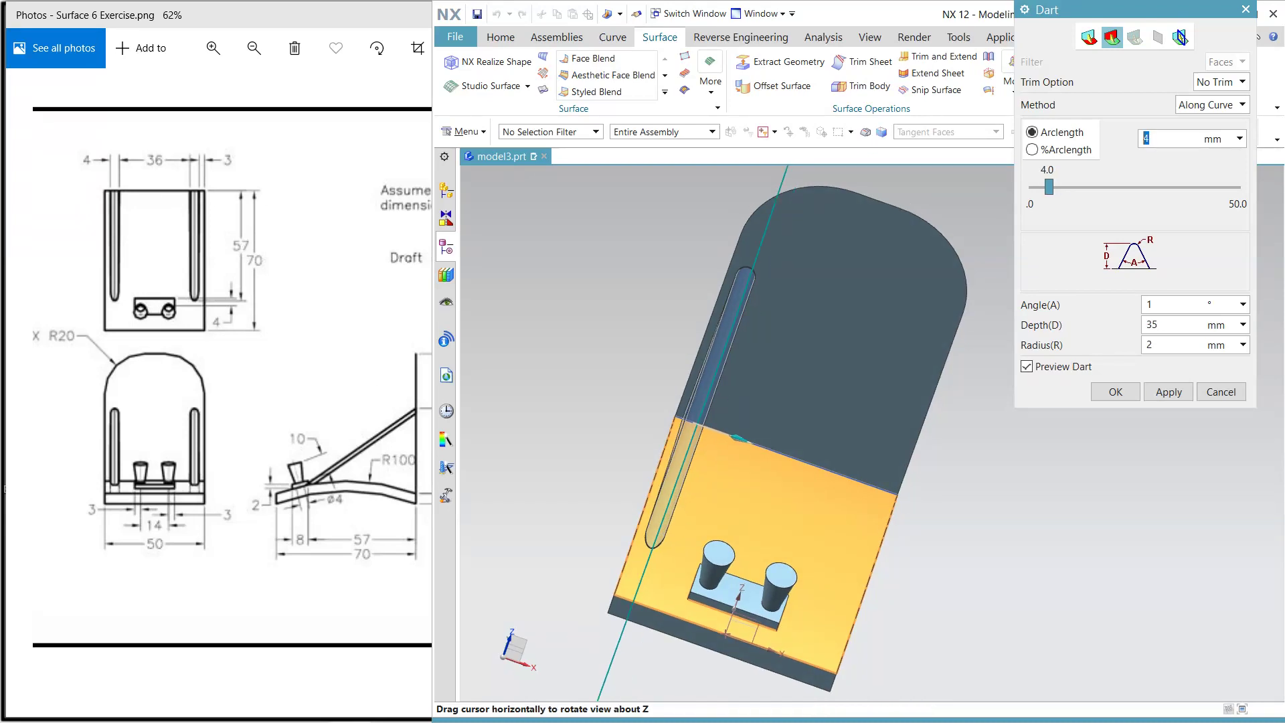
middle_drag(964, 516, 943, 499)
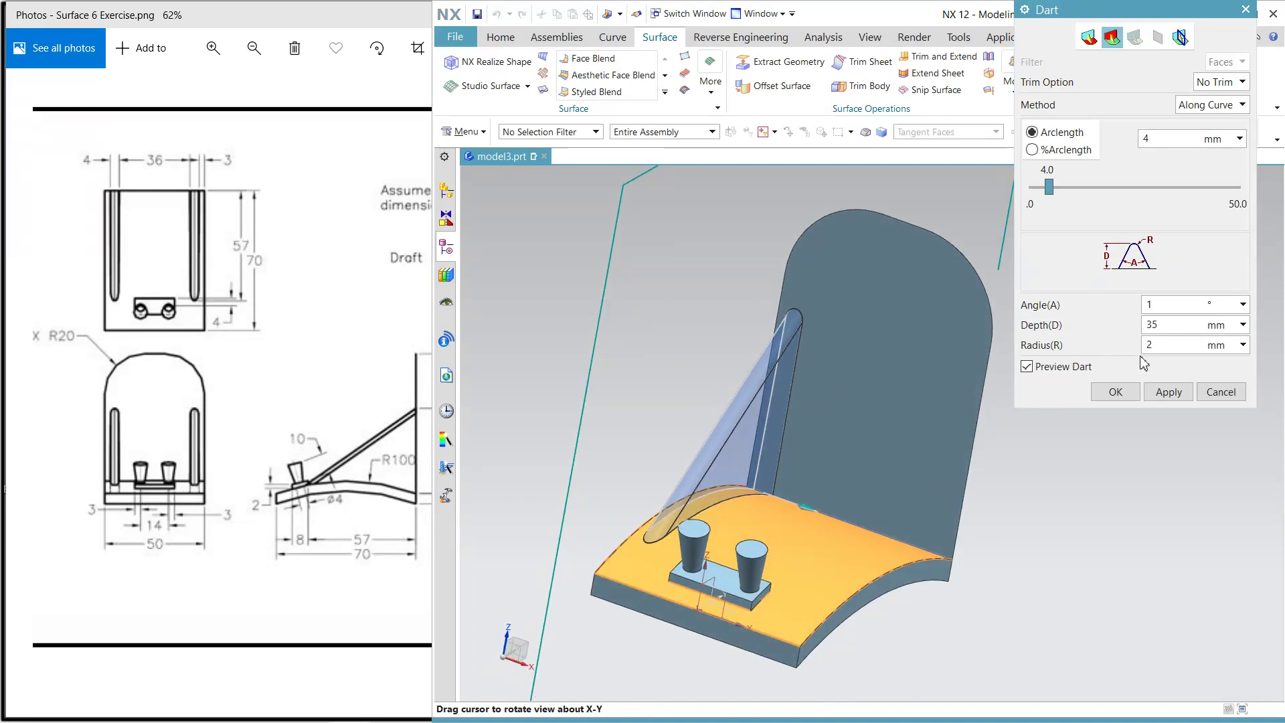
- Create the 4 mm dart, then apply a second dart at 46 mm arclength along the curve
click(1168, 392)
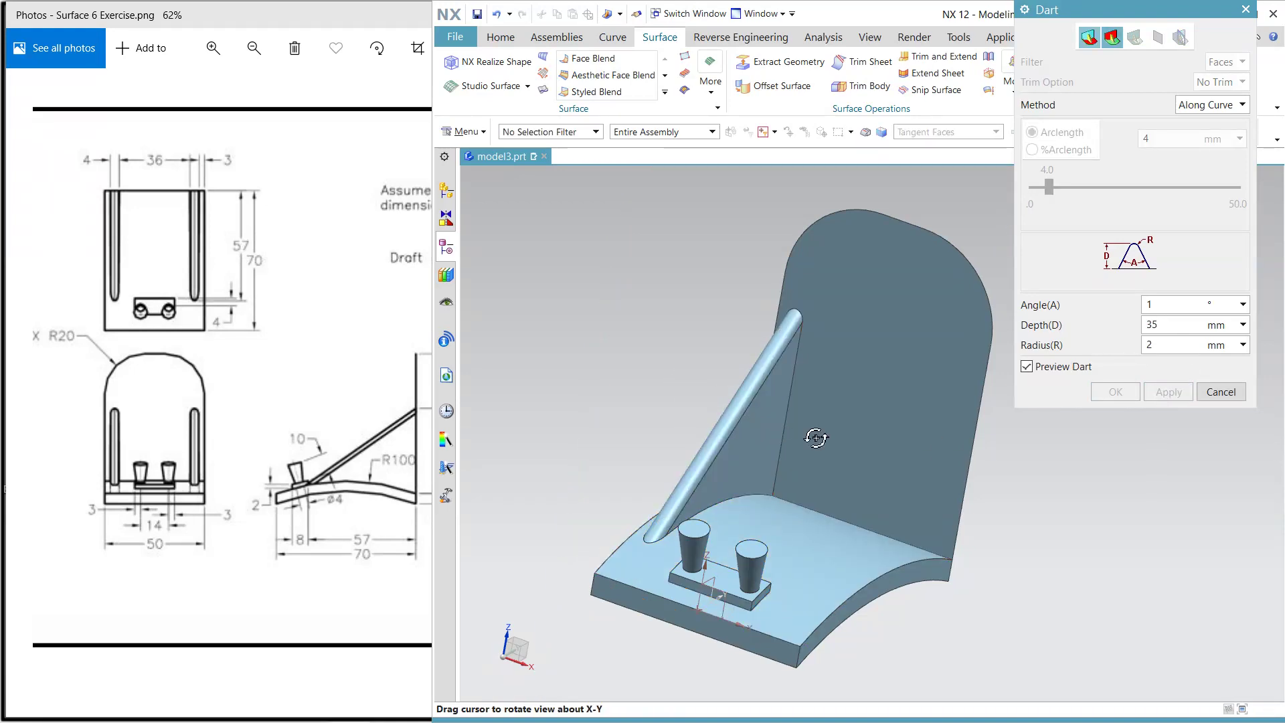
click(342, 284)
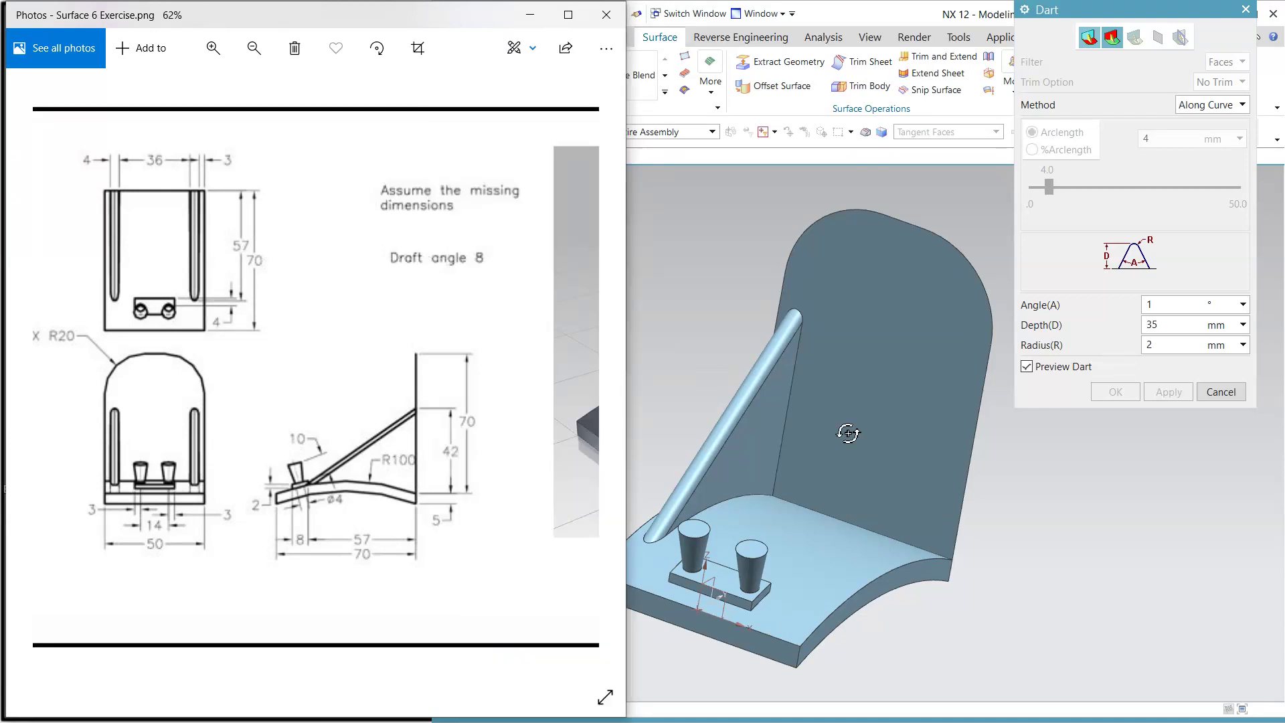
click(953, 431)
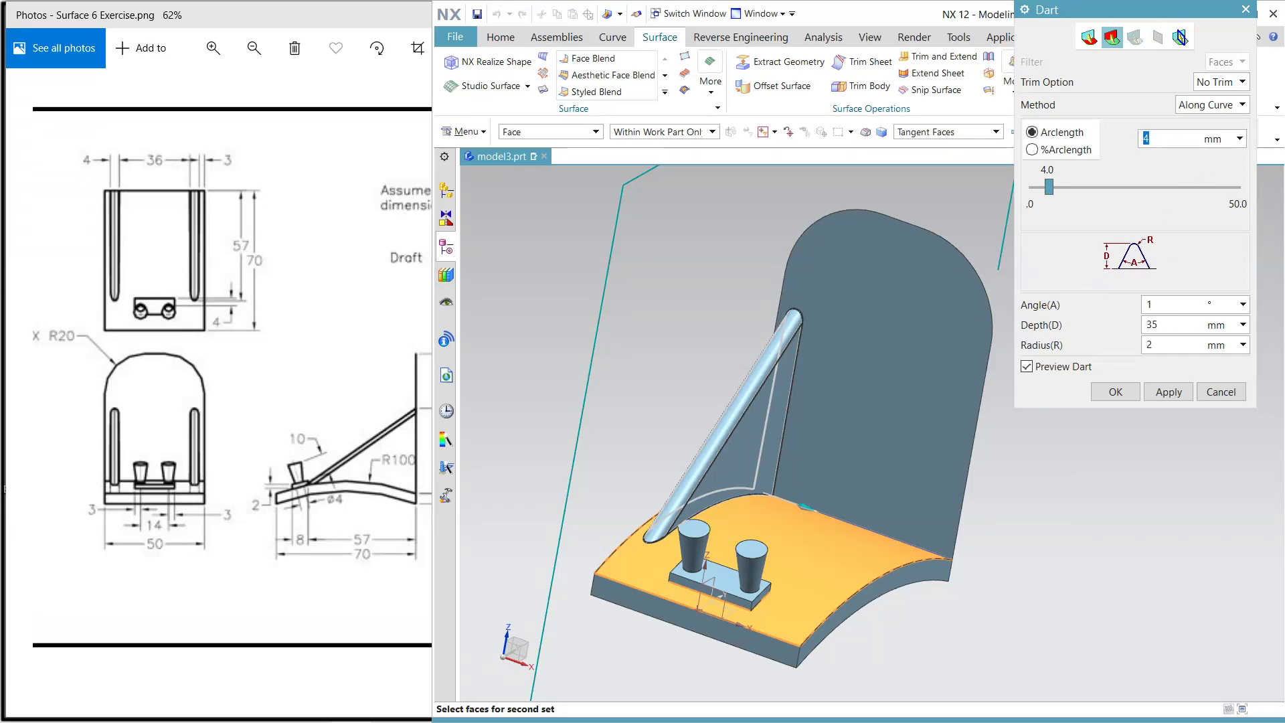
text(6)
key(Return)
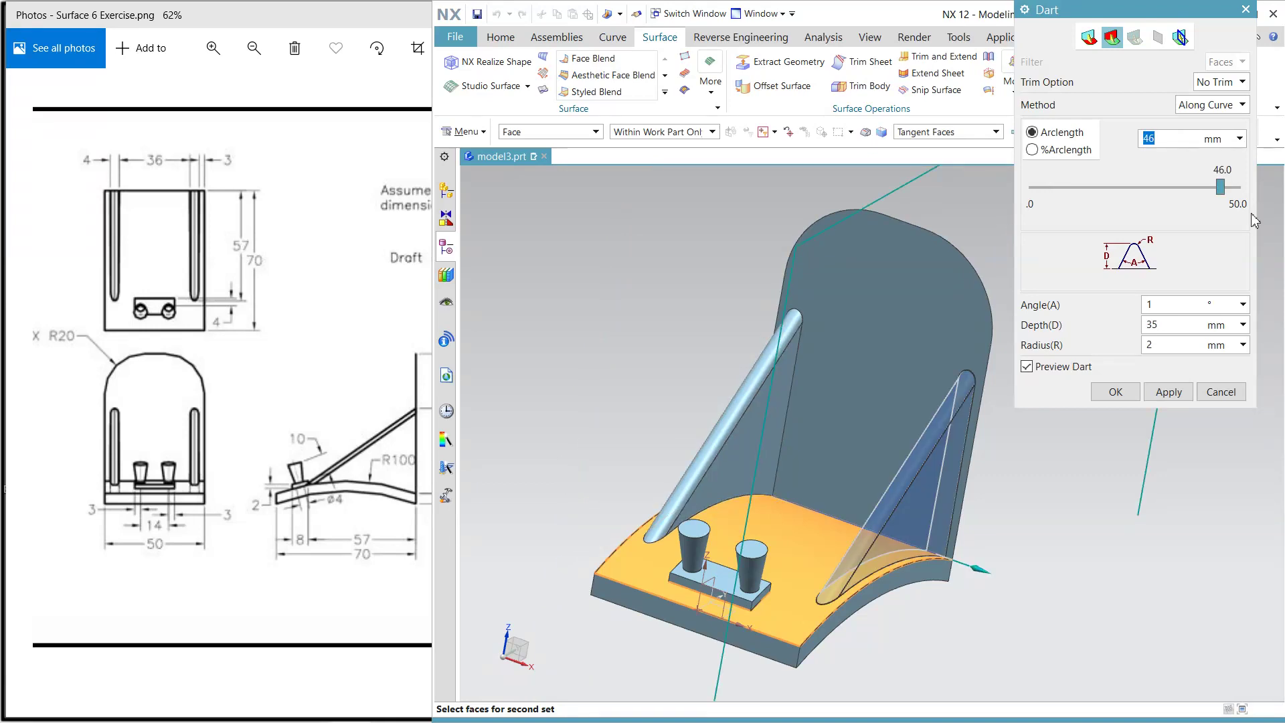
click(1127, 396)
middle_drag(1064, 453, 918, 392)
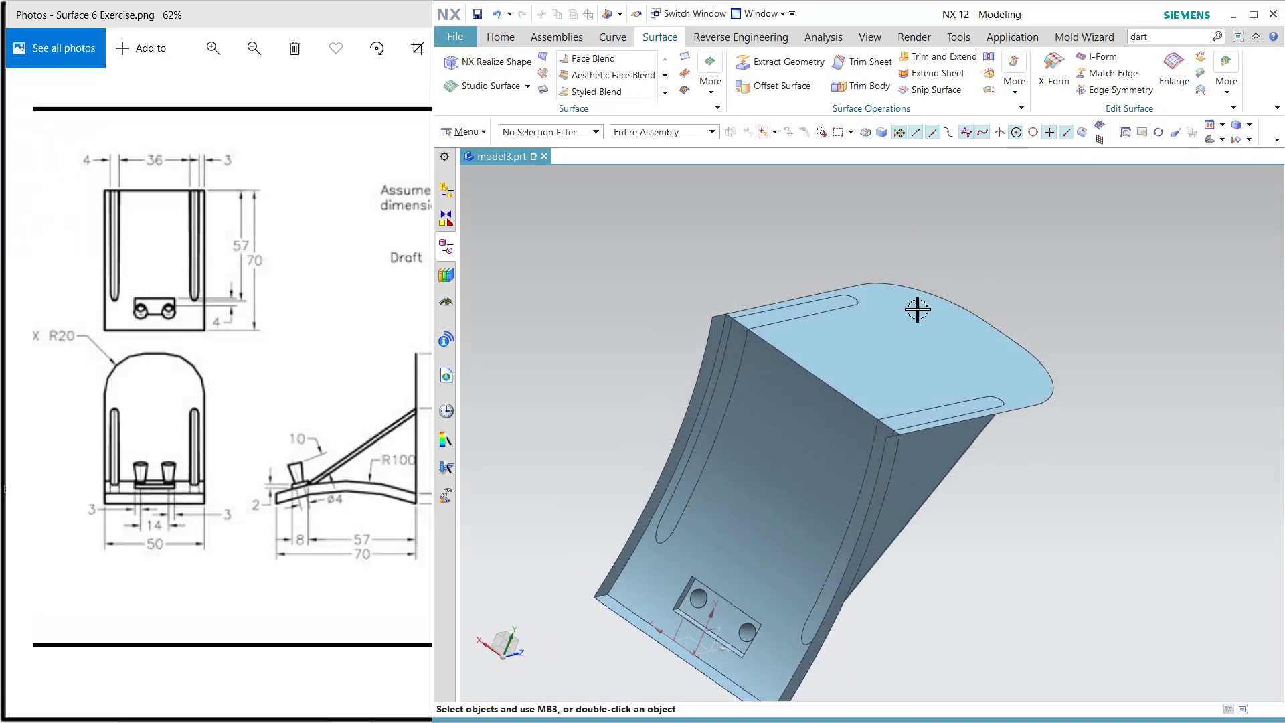
- Start Trim Sheet with the top flange and main wall sheets as targets
click(863, 62)
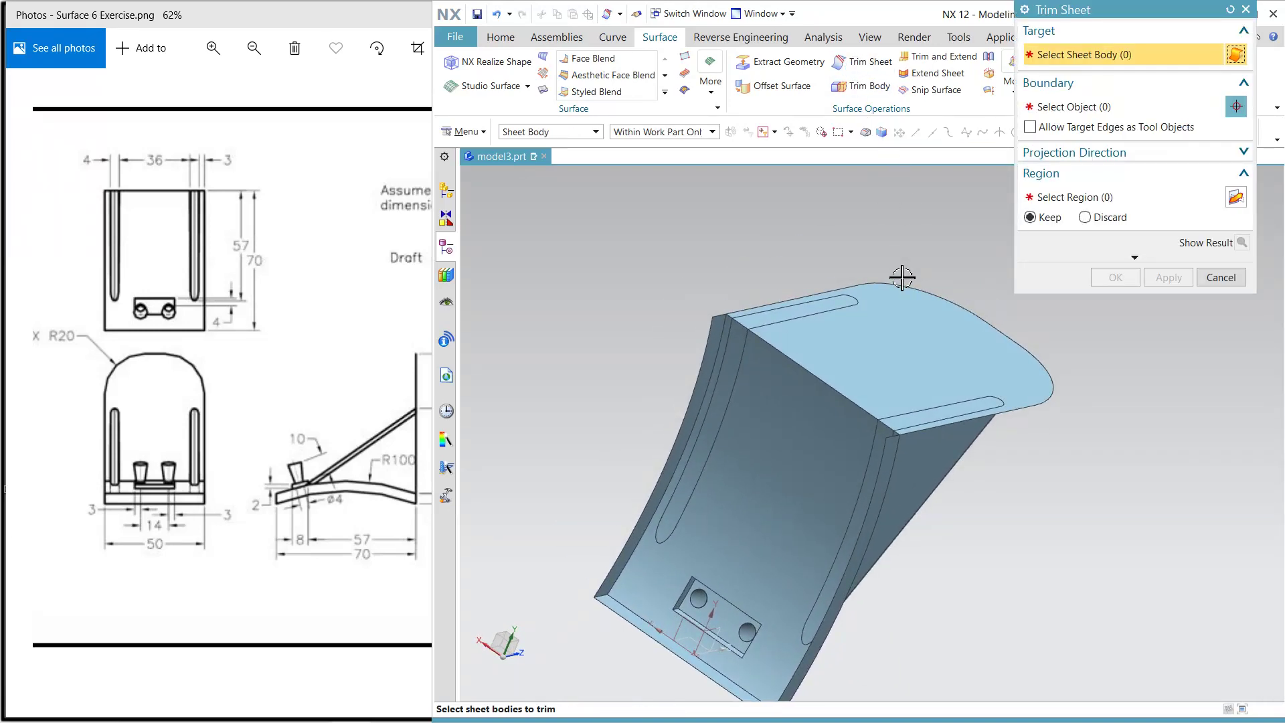
click(872, 342)
click(807, 410)
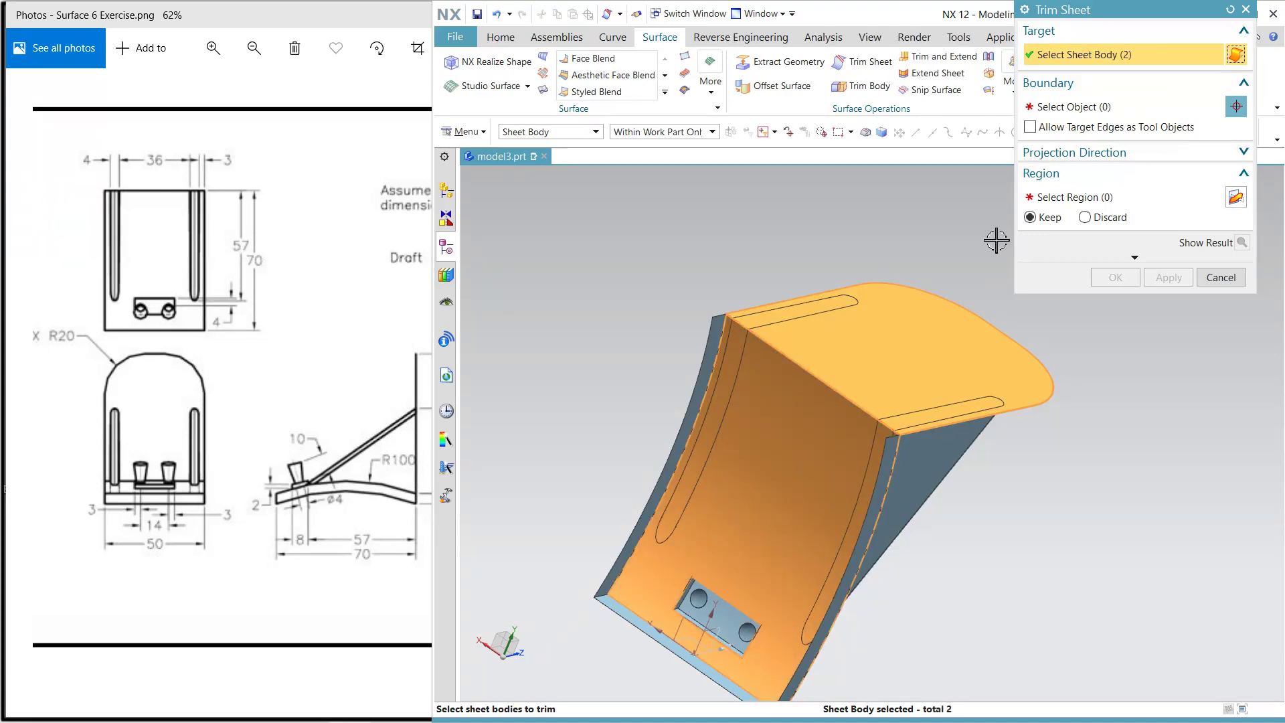
- Select the left dart's slot edges on flange and wall as boundary and preview the result
click(1073, 107)
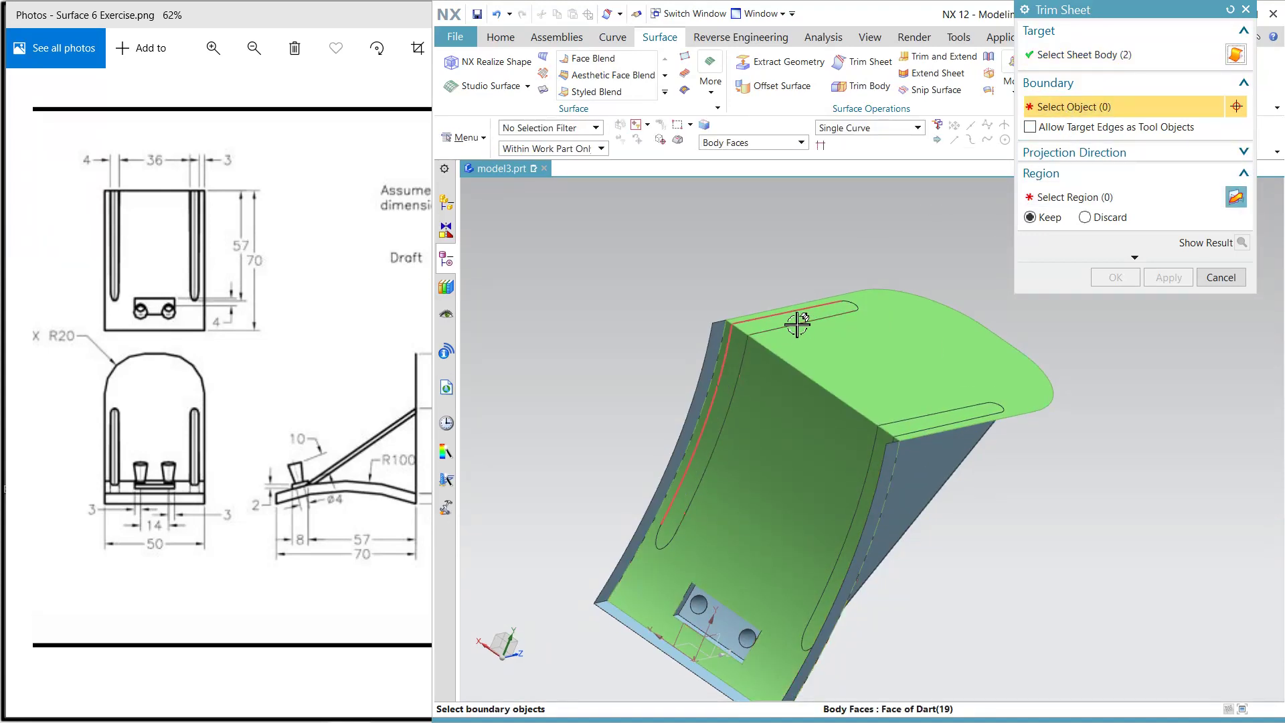
click(823, 308)
click(856, 305)
click(857, 304)
click(695, 484)
scroll(730, 371, up, 3)
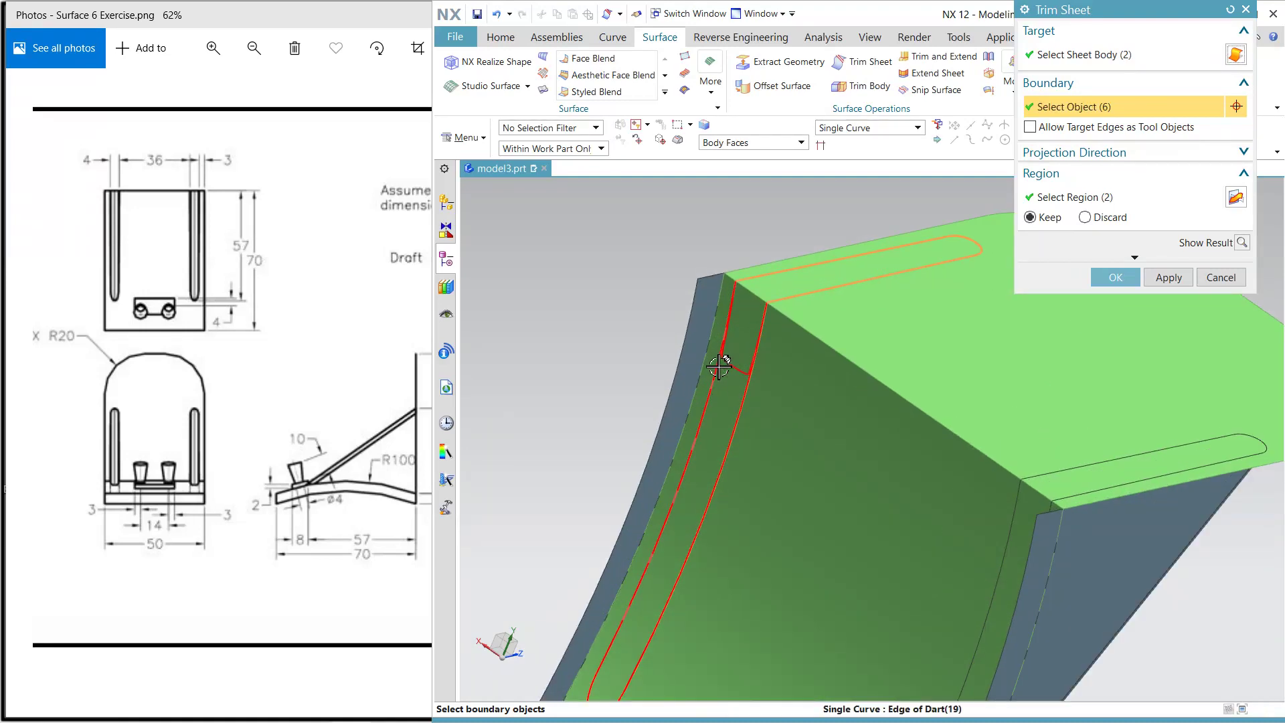
click(728, 401)
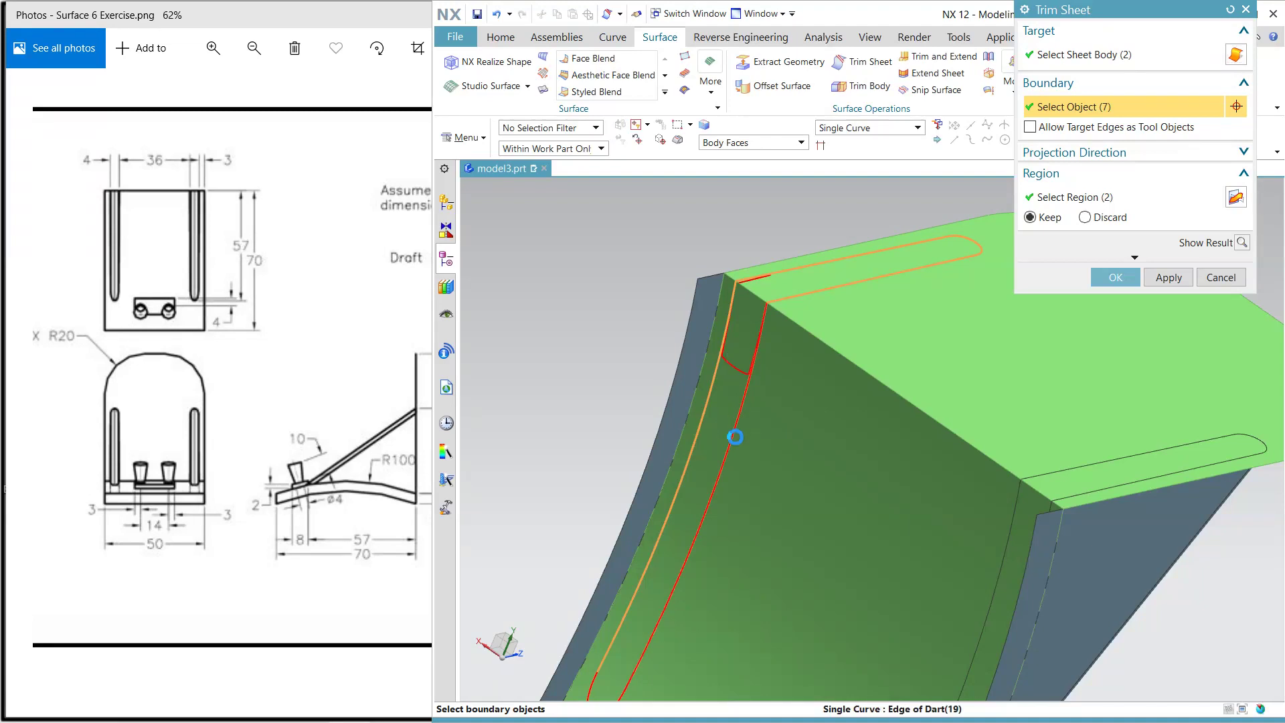
click(736, 435)
scroll(783, 445, down, 3)
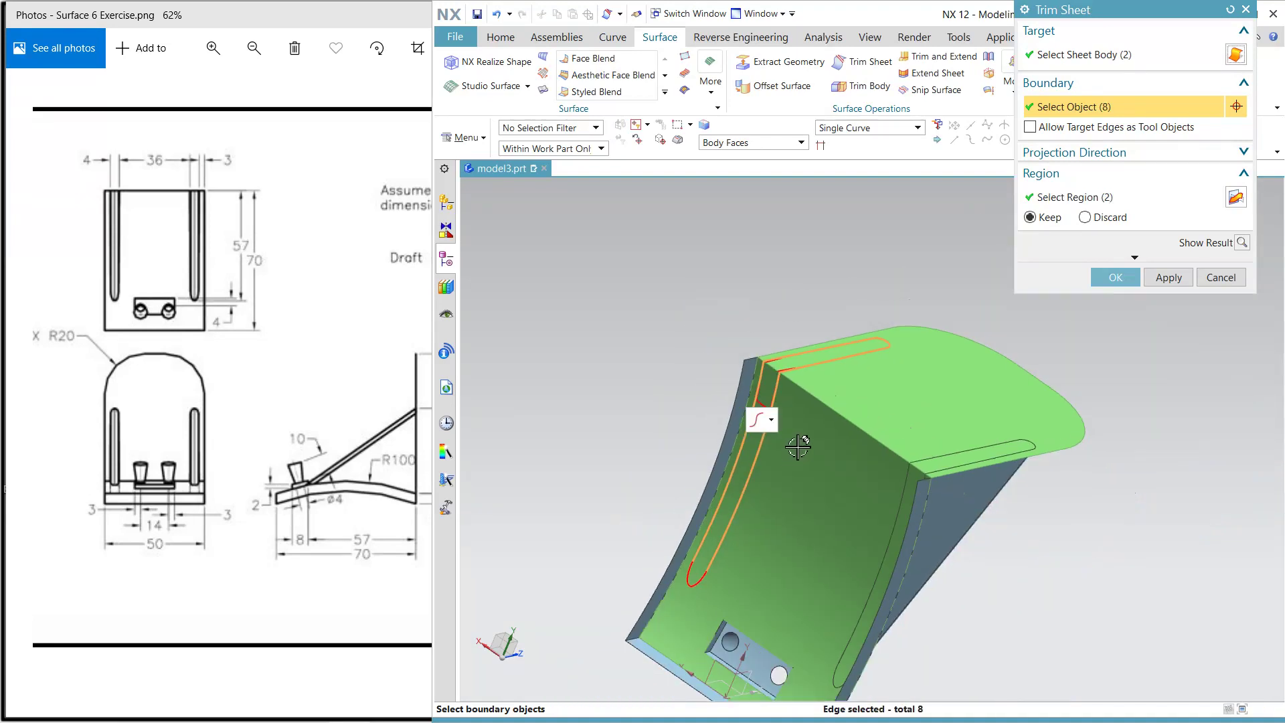
click(1241, 242)
- Apply the first dart trim and select the top flap and main sheets as new targets
click(1168, 277)
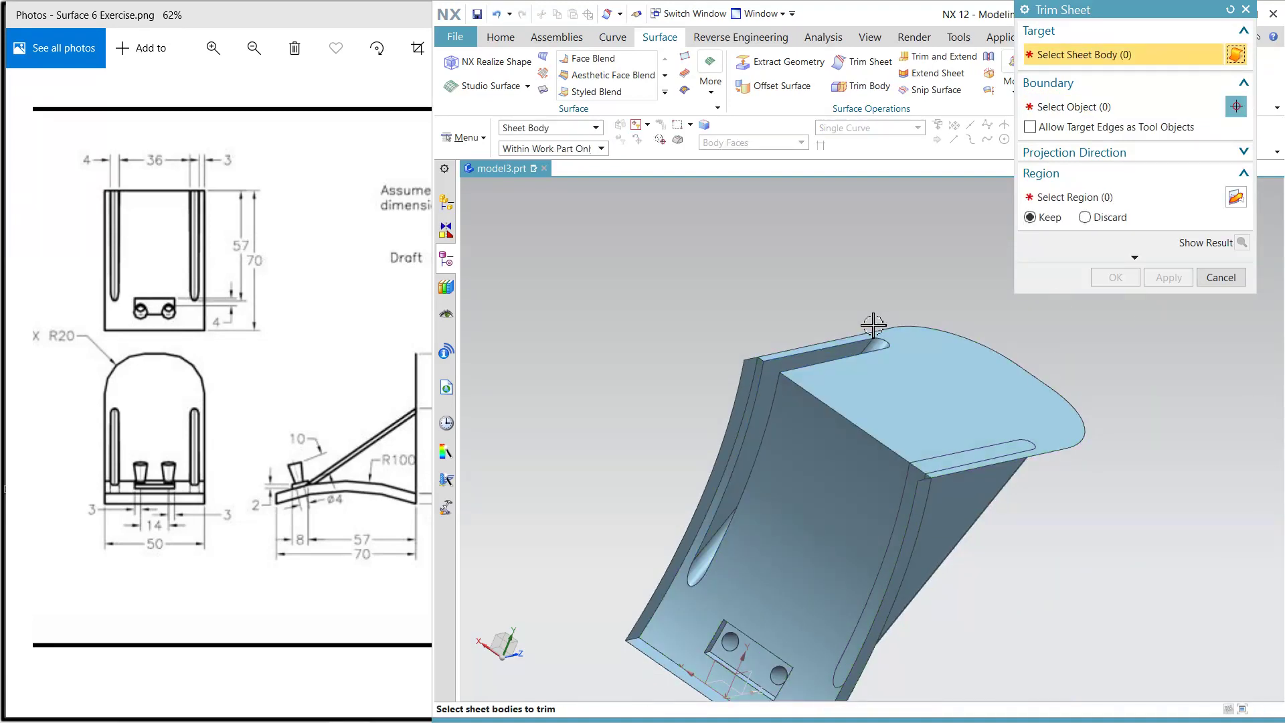
middle_drag(774, 305, 748, 321)
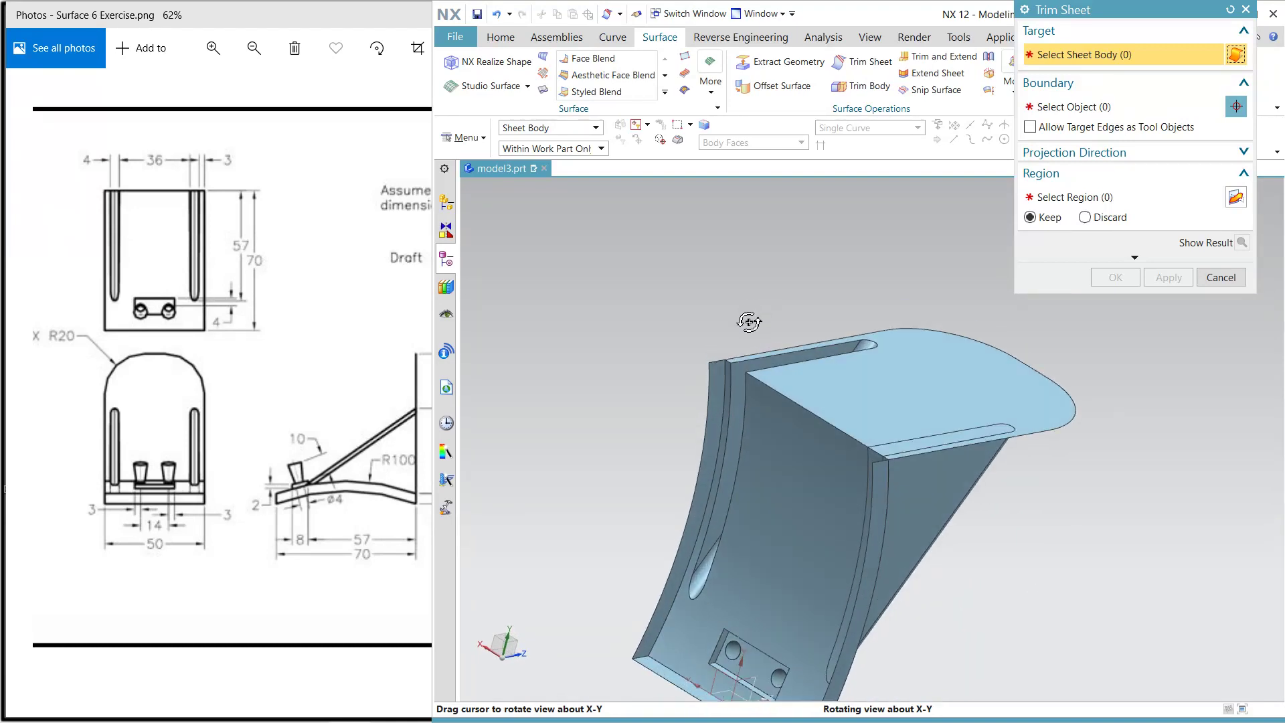
click(870, 391)
click(833, 462)
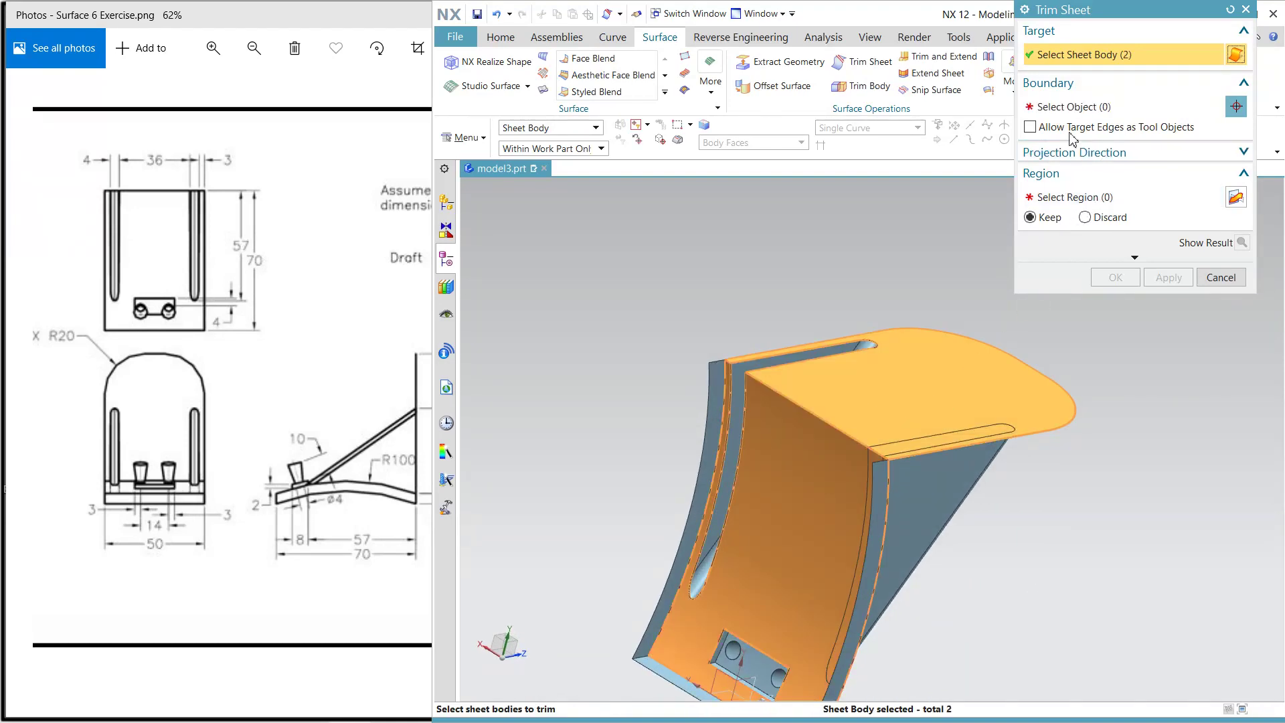
- Pick the second dart's fold and groove edges as the trimming boundary
click(1071, 107)
click(997, 427)
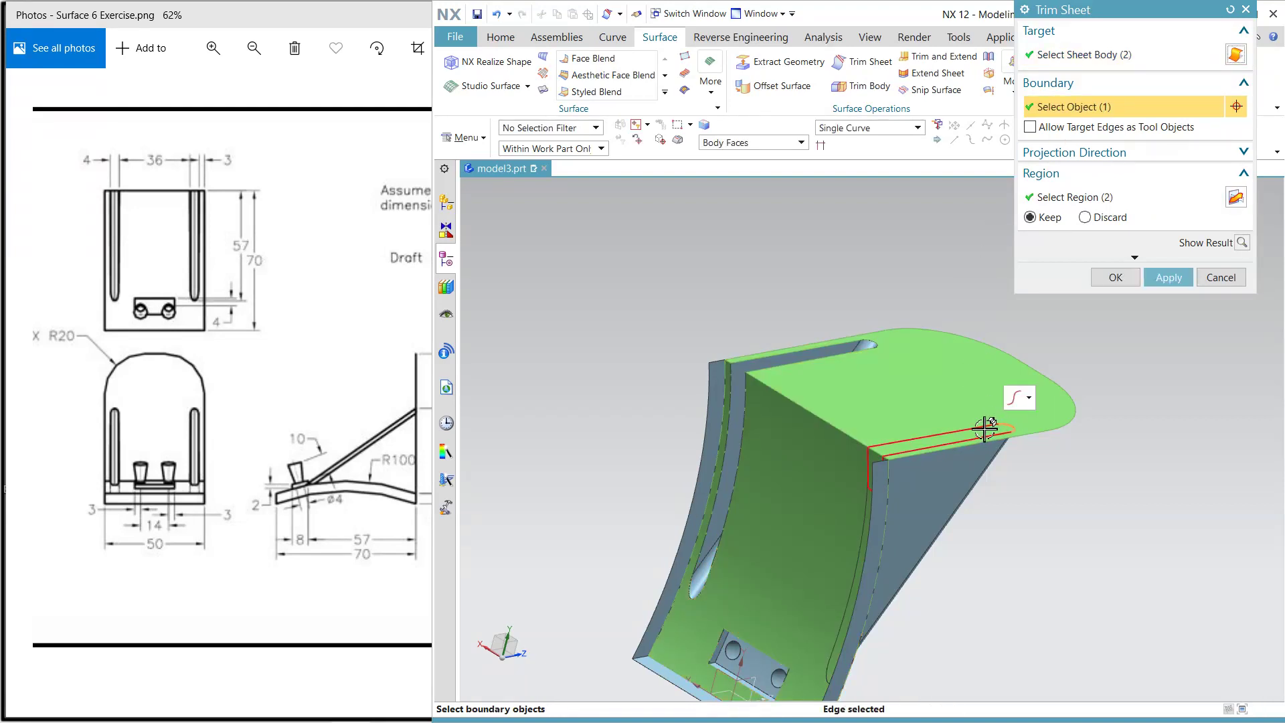
click(979, 442)
click(856, 525)
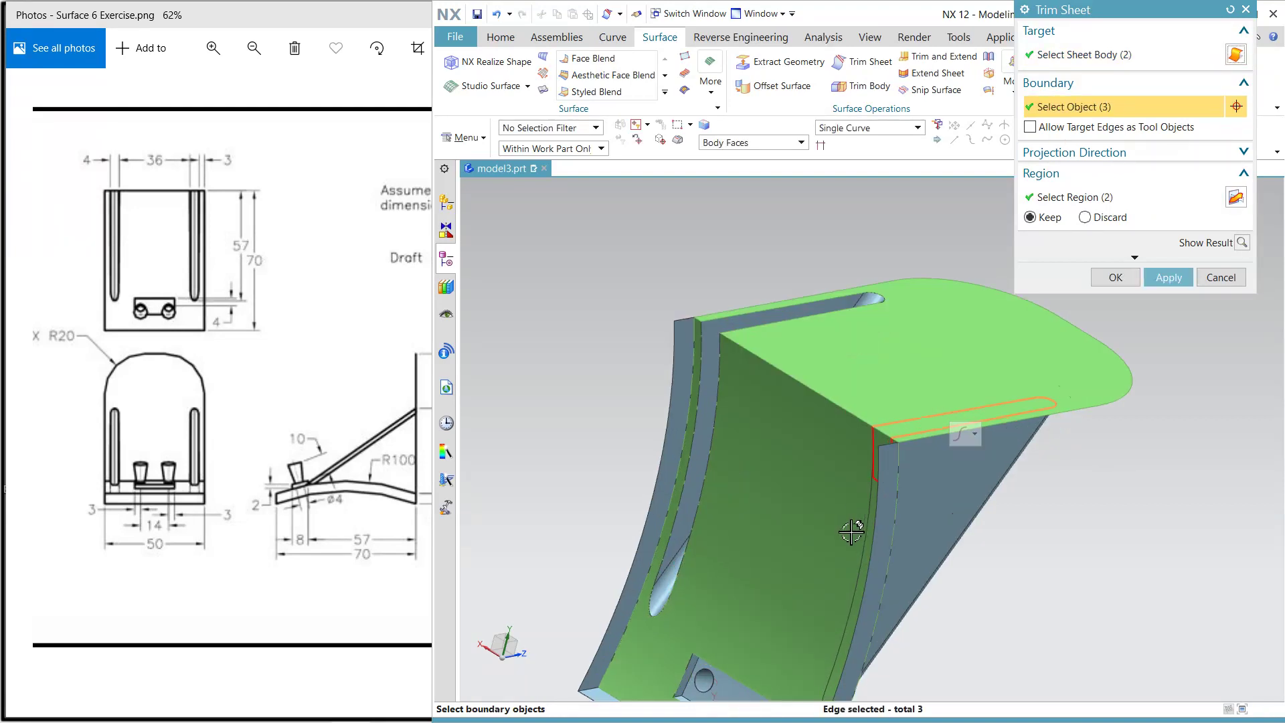
middle_drag(849, 531, 776, 508)
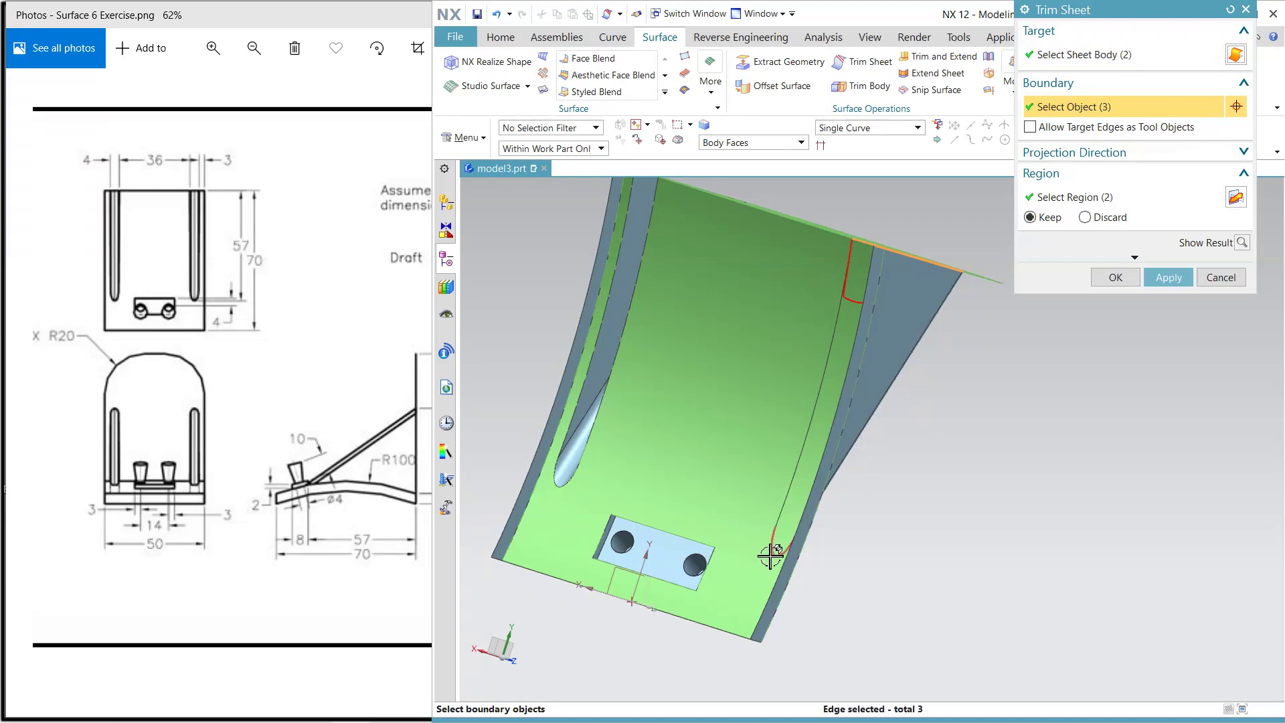
click(774, 525)
click(780, 495)
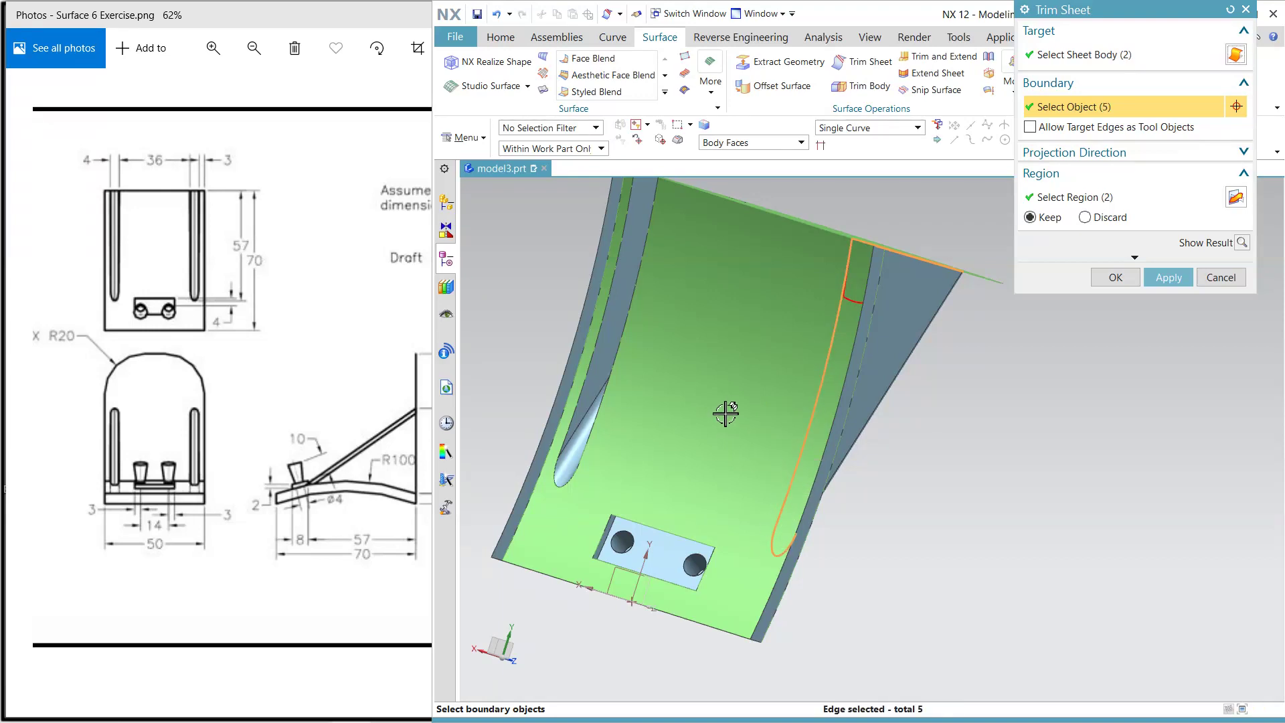
middle_drag(729, 410, 749, 431)
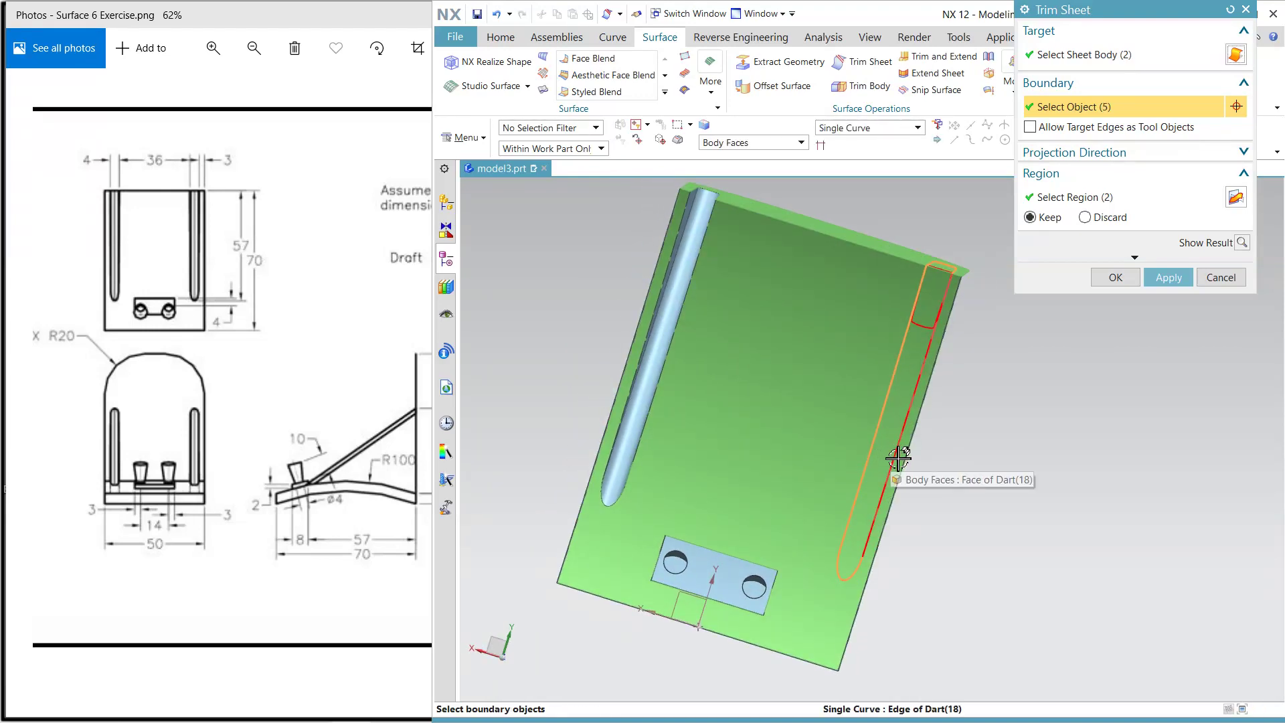
click(925, 358)
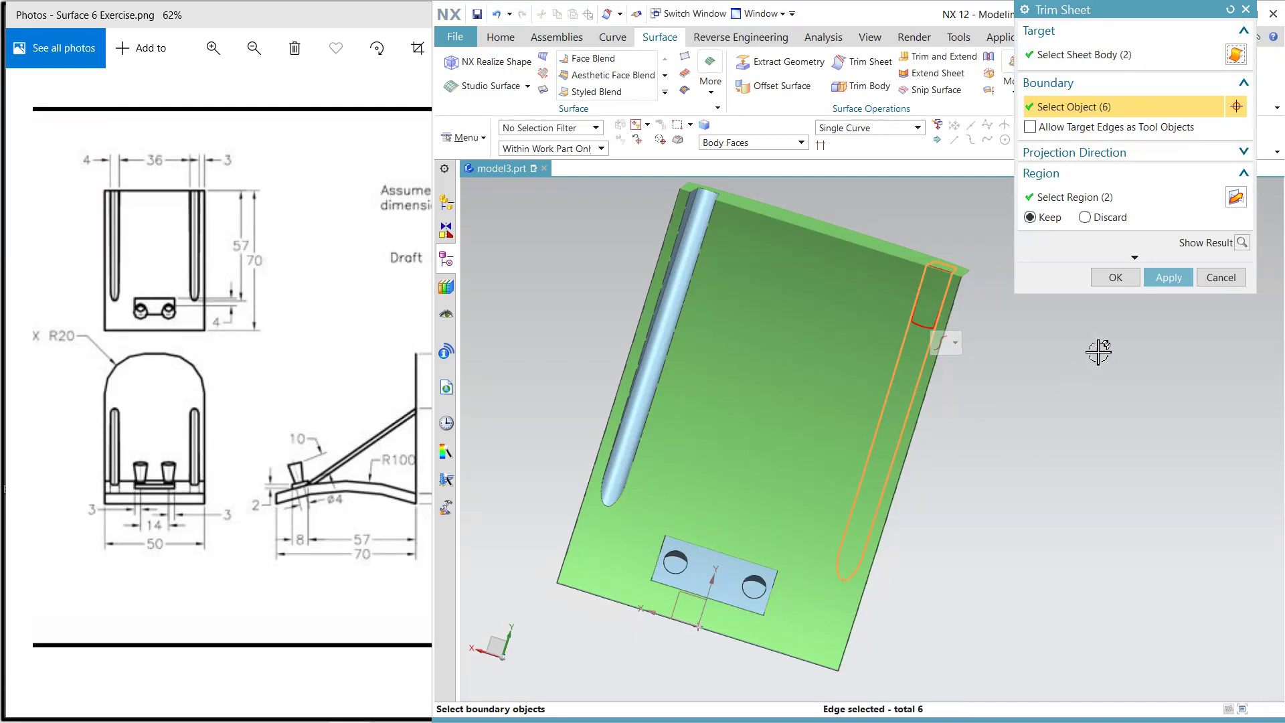
- Apply the second trim, close the dialog and inspect the opened slots
click(1168, 279)
key(Escape)
middle_drag(1173, 304, 892, 244)
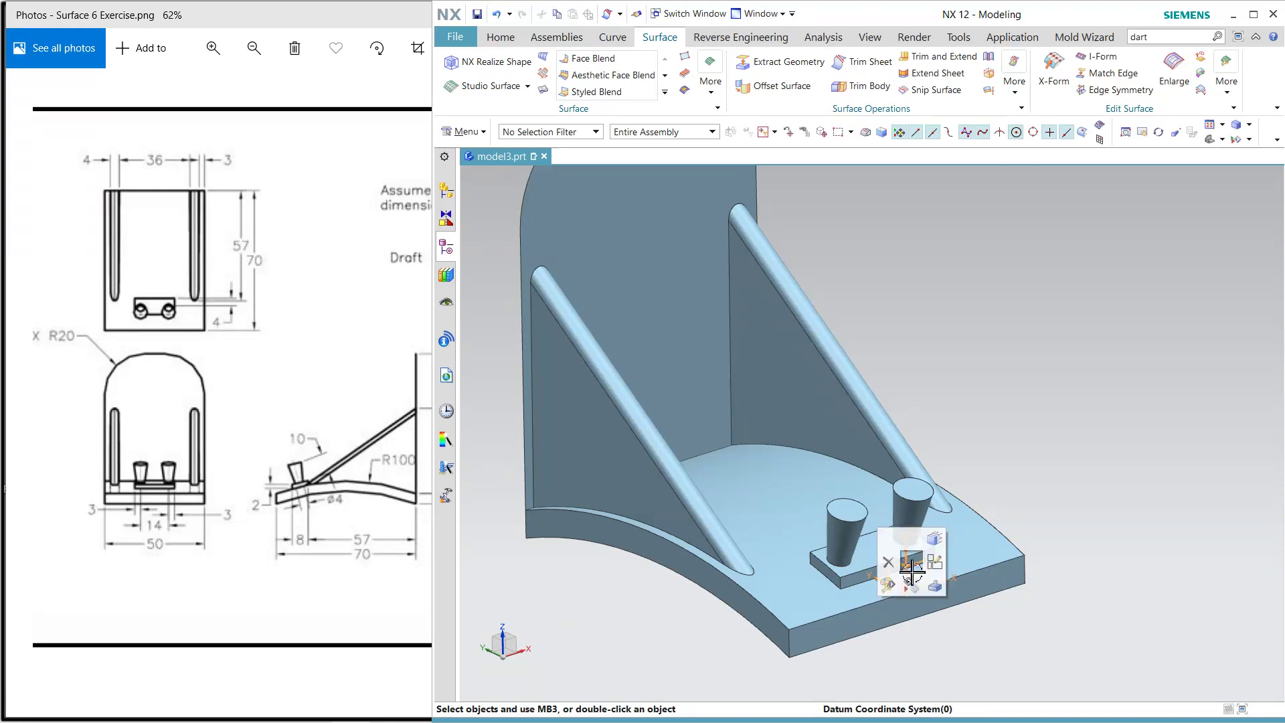
- Start Sew with the back wall as target, adding ribs, base, base front and pad as tools
key(ctrl+f)
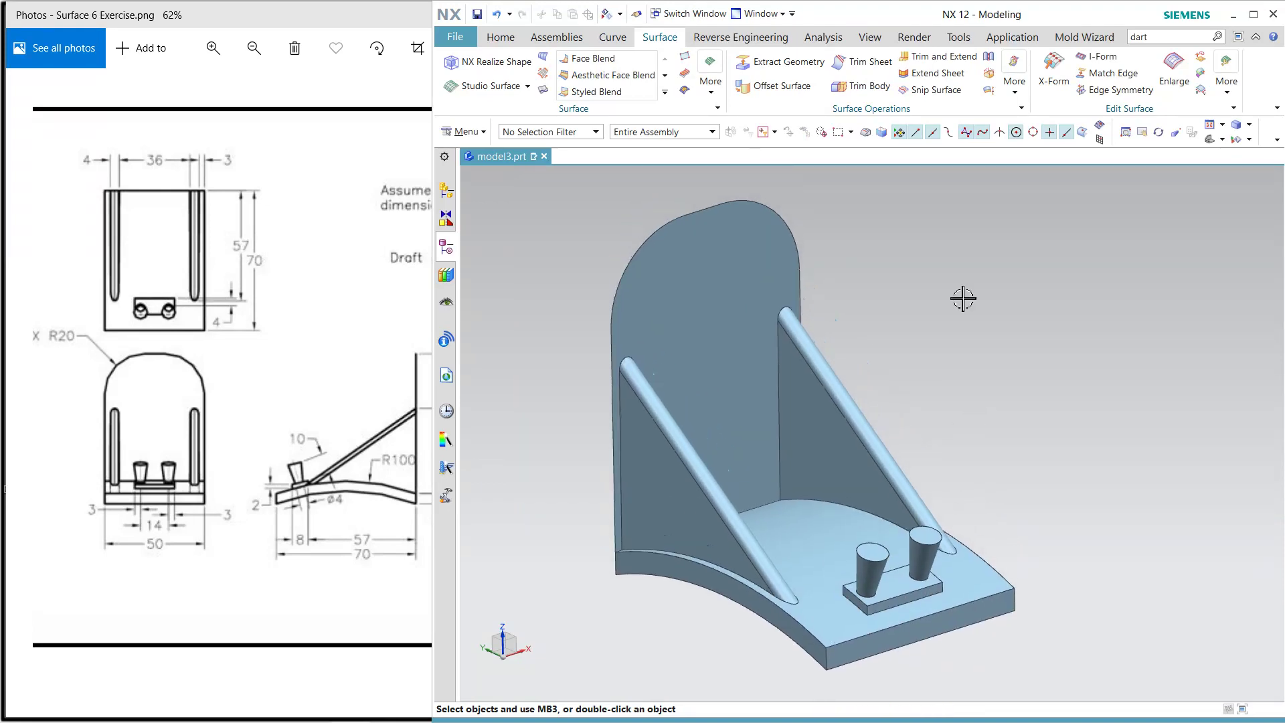
click(990, 60)
click(705, 364)
click(831, 410)
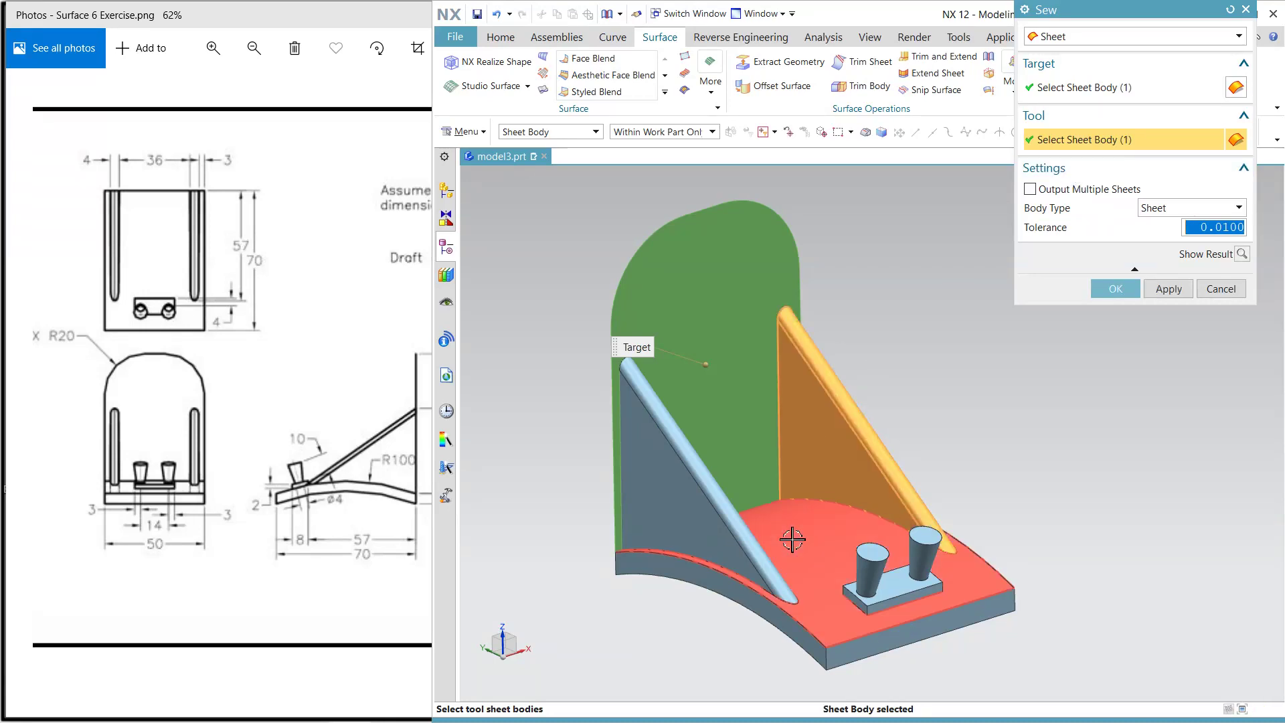
click(793, 535)
click(748, 527)
click(734, 608)
click(889, 605)
- Add the pins, their caps and remaining sheets as tools, then sew into one body
click(865, 592)
click(871, 553)
click(874, 567)
click(925, 535)
click(923, 562)
middle_drag(1047, 513, 823, 593)
click(819, 602)
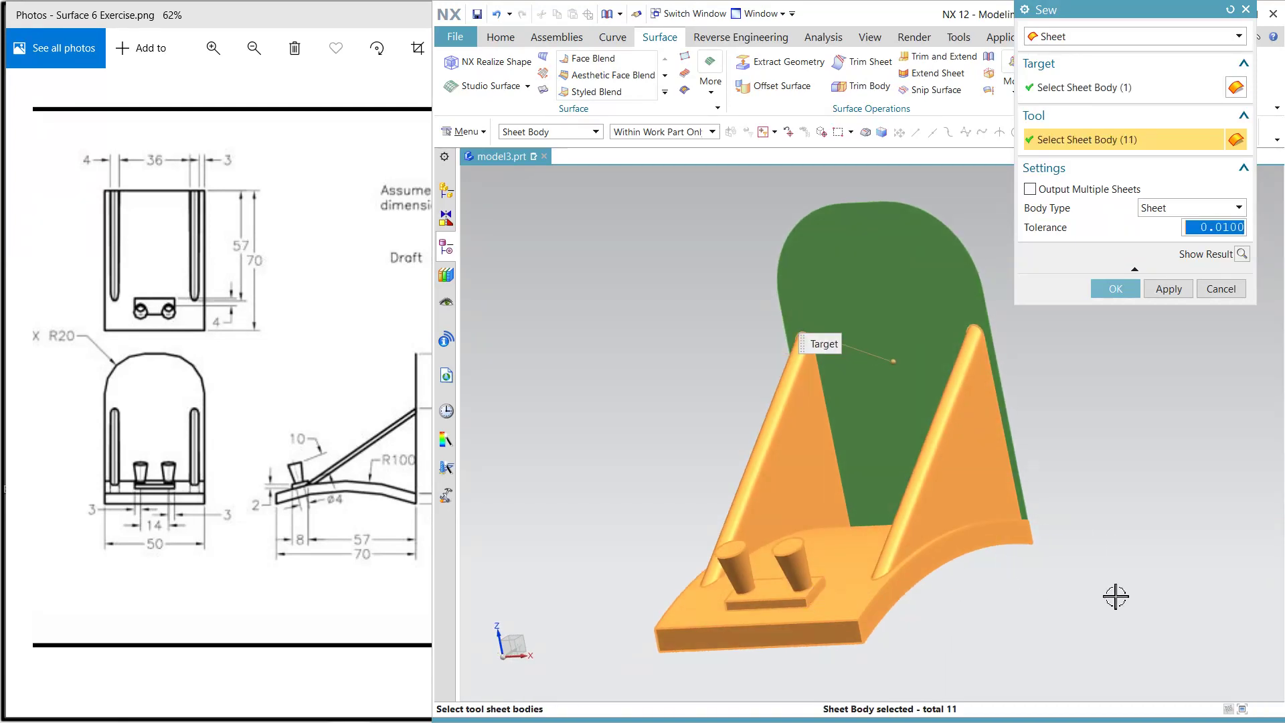
middle_drag(1091, 545, 1090, 459)
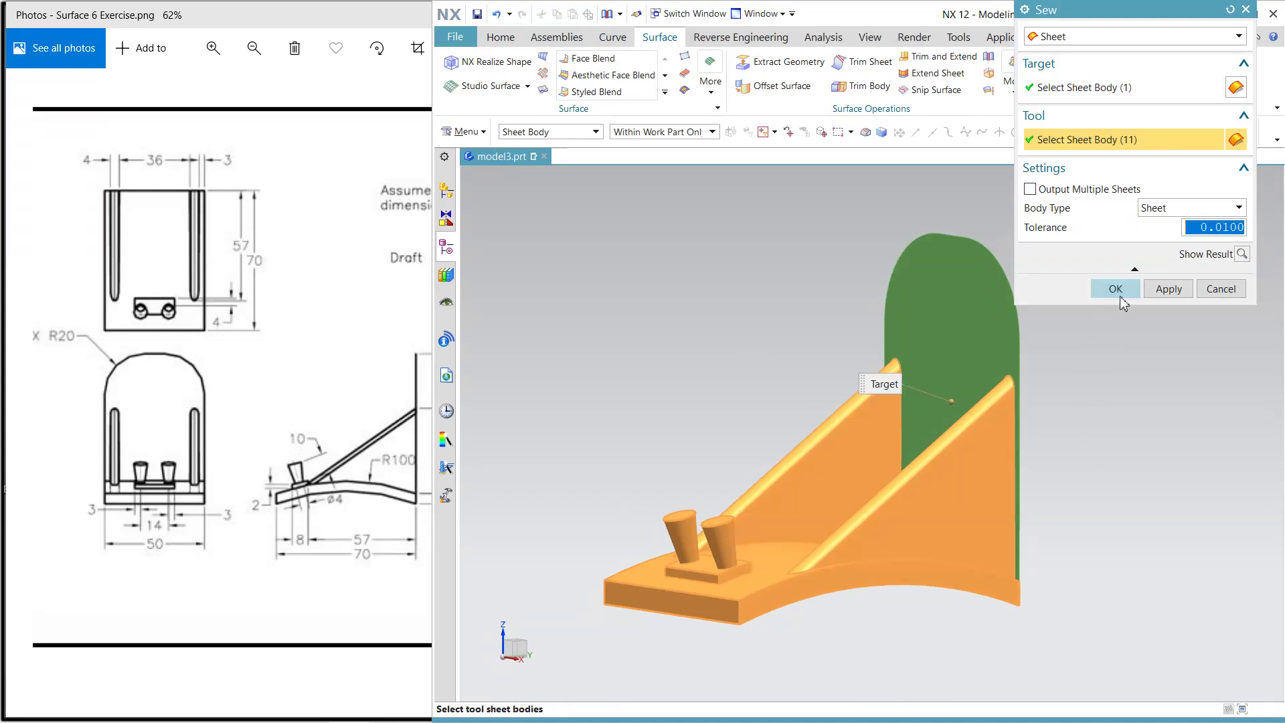
click(1116, 288)
click(878, 390)
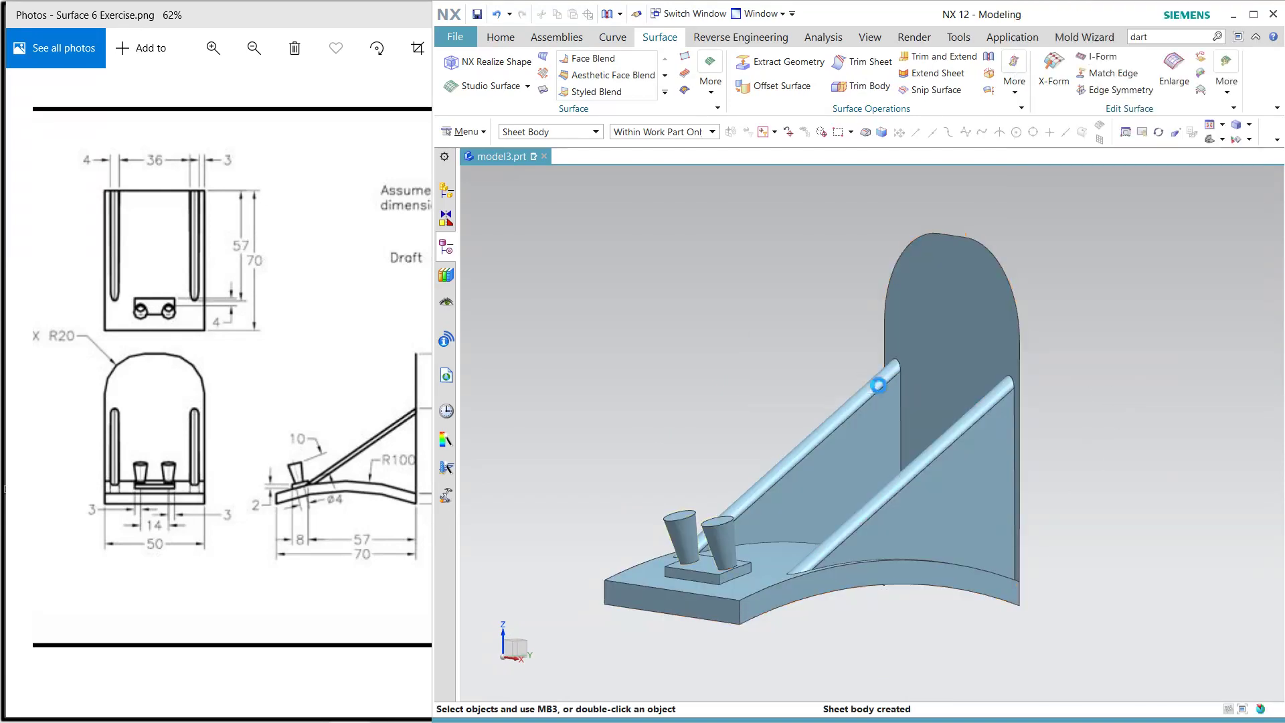
mouse_move(811, 608)
middle_down()
mouse_move(794, 499)
mouse_move(780, 516)
mouse_move(788, 608)
middle_up()
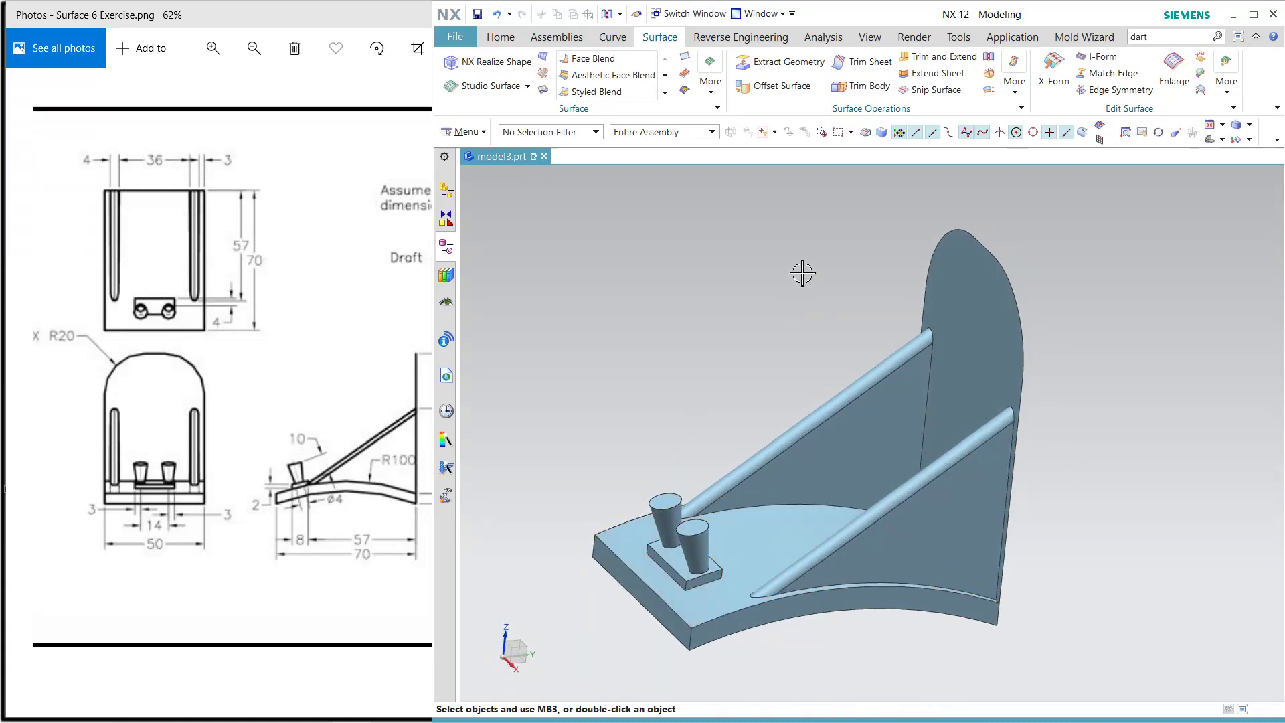